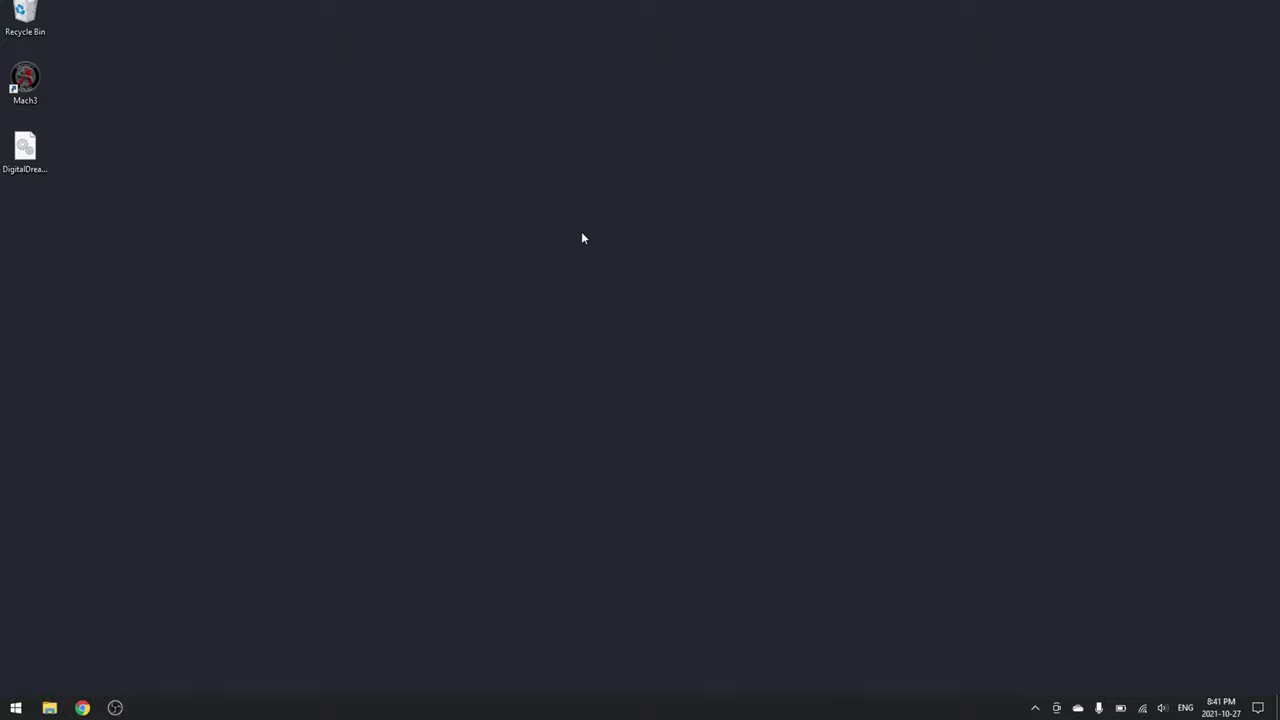
# Step: Create a QueenbeePro profile from Default Profile Values and start Mach3 with it
pyautogui.doubleClick(24, 82)
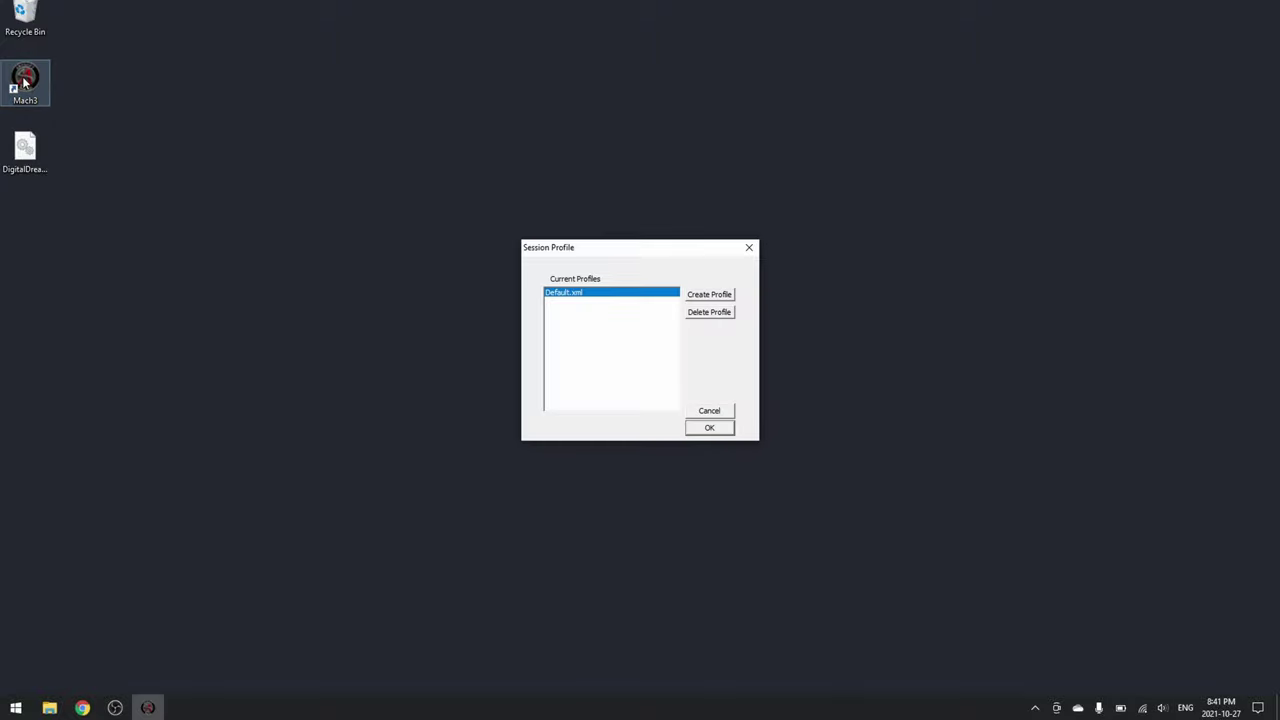
pyautogui.click(708, 297)
pyautogui.click(642, 332)
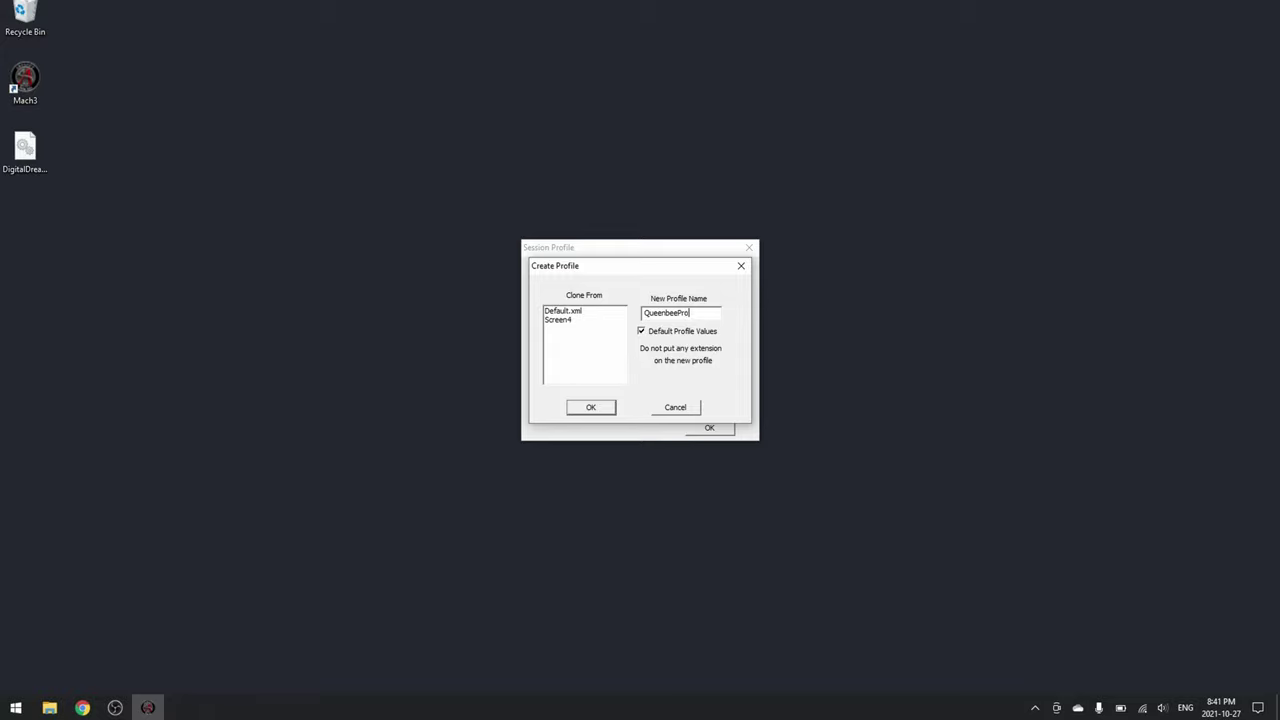
pyautogui.click(602, 410)
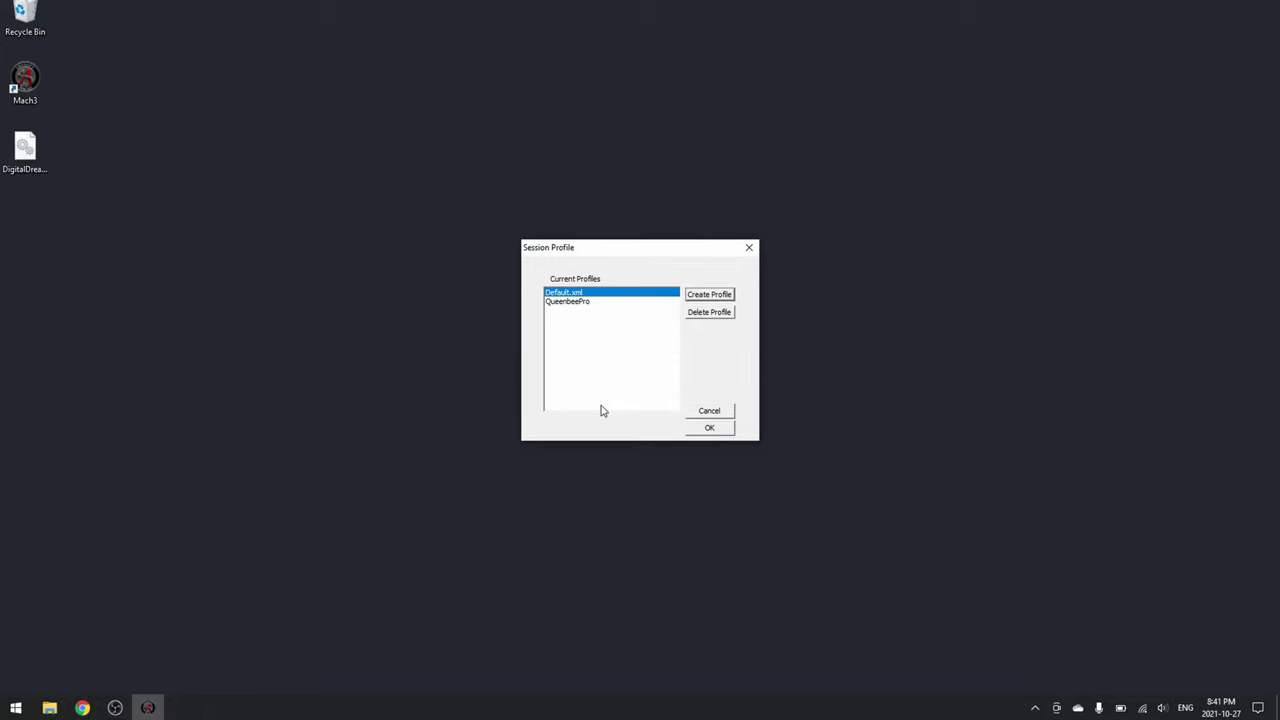
pyautogui.click(587, 301)
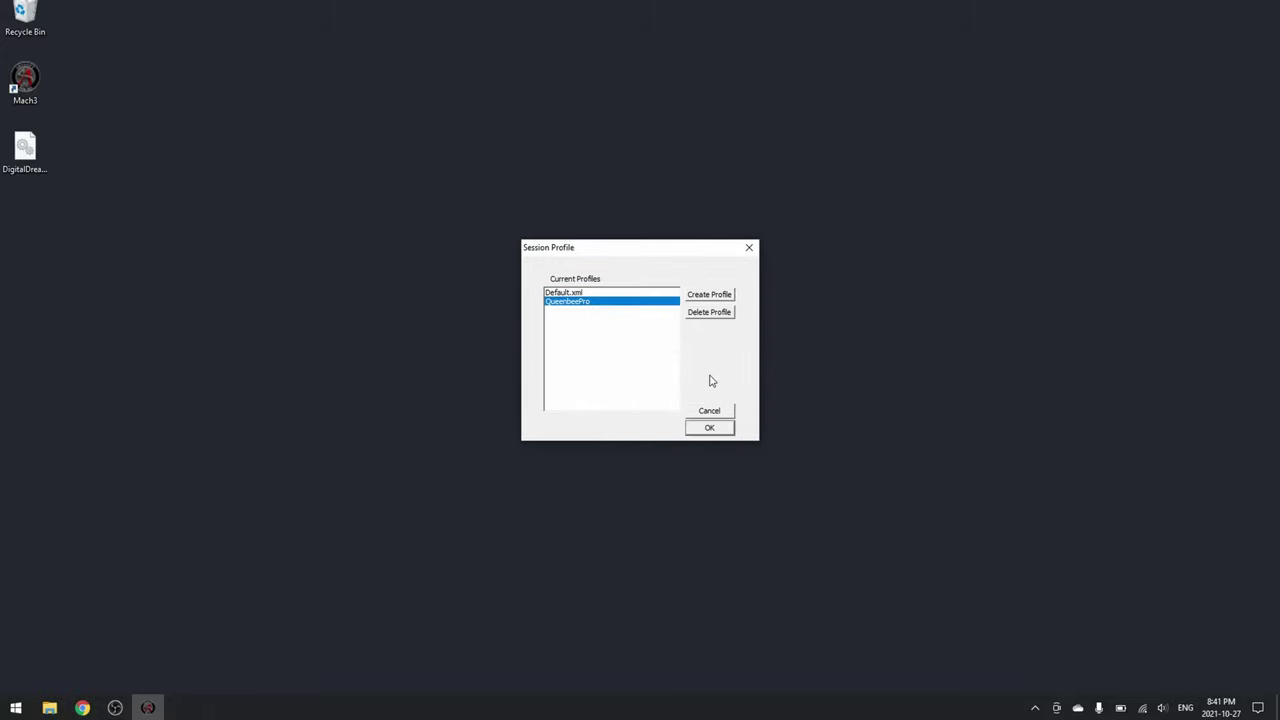
pyautogui.click(709, 428)
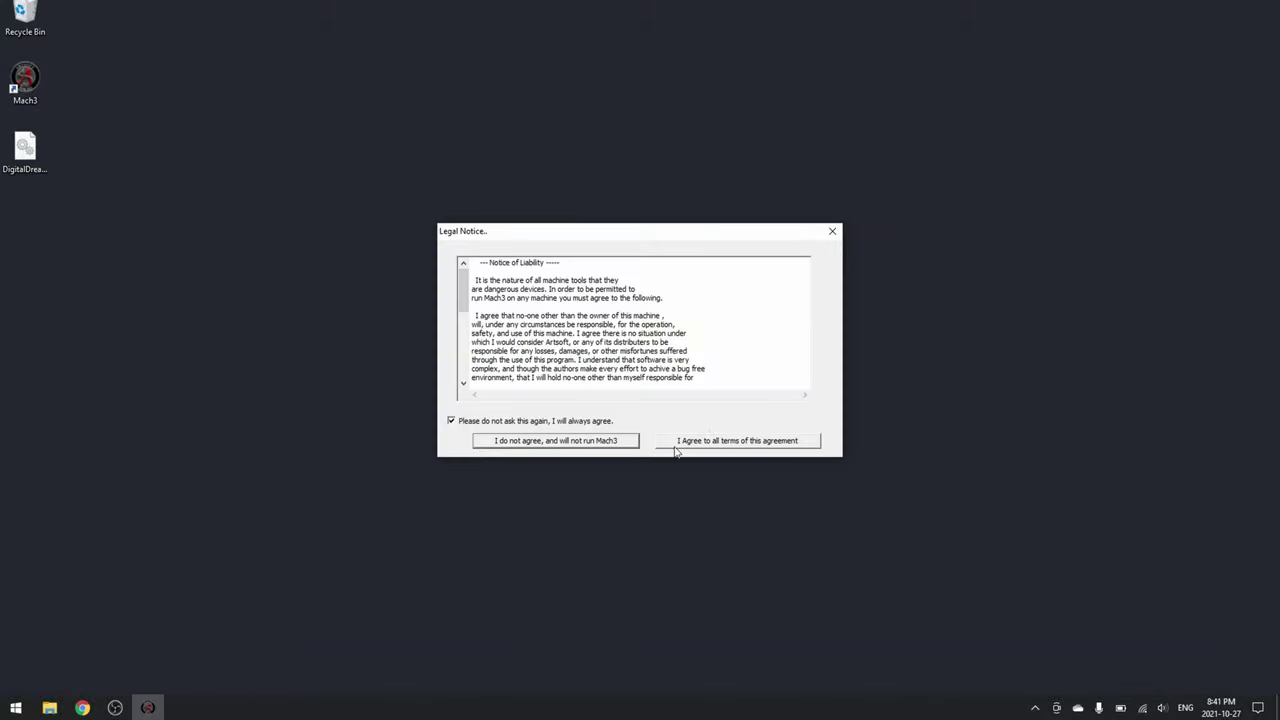
# Step: Agree to all terms of the Legal Notice to reach the Program Run screen
pyautogui.click(687, 446)
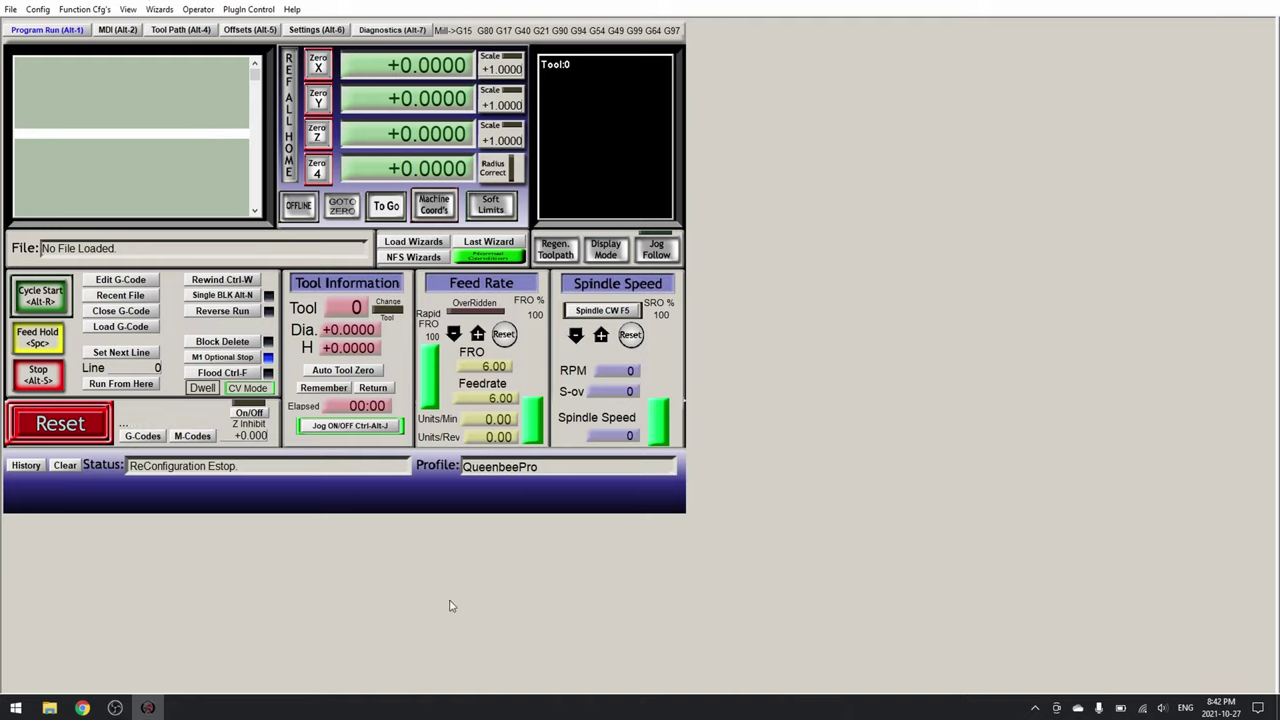
# Step: In General Config, choose 'Stop Spindle. Wait for Cycle Start.' and enable Home Slave with Master Axis
pyautogui.click(38, 9)
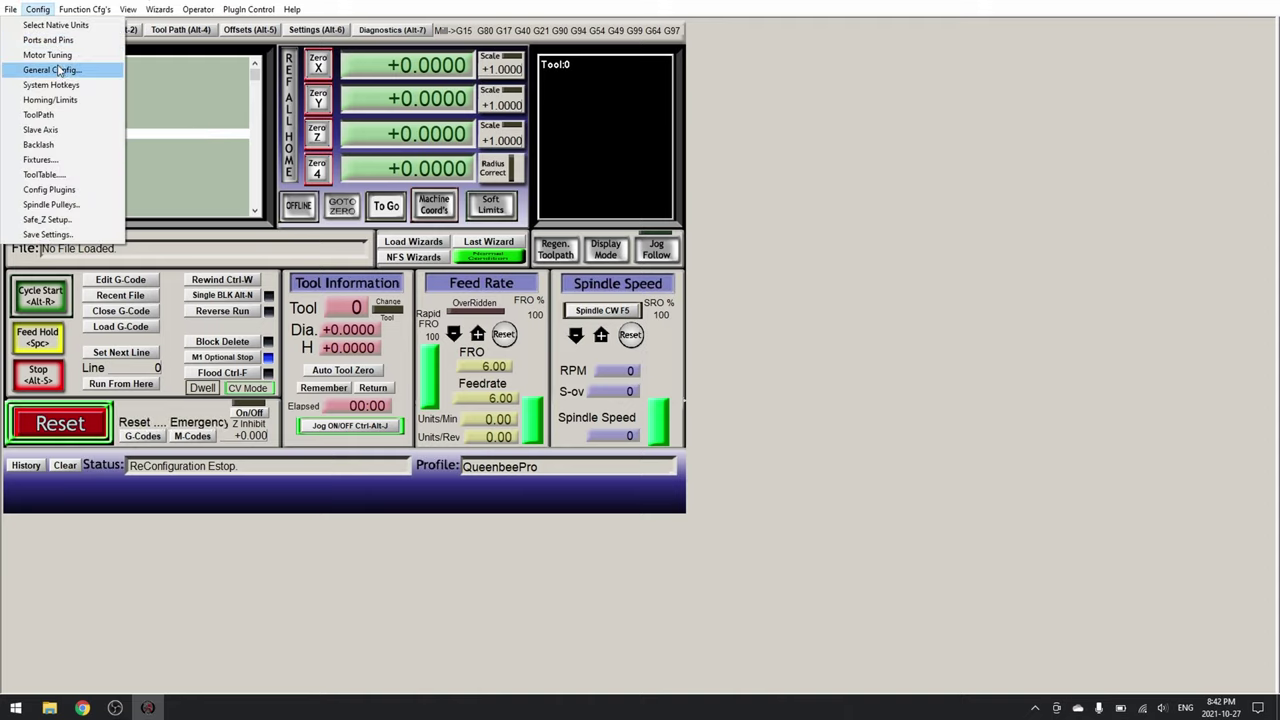
pyautogui.click(57, 72)
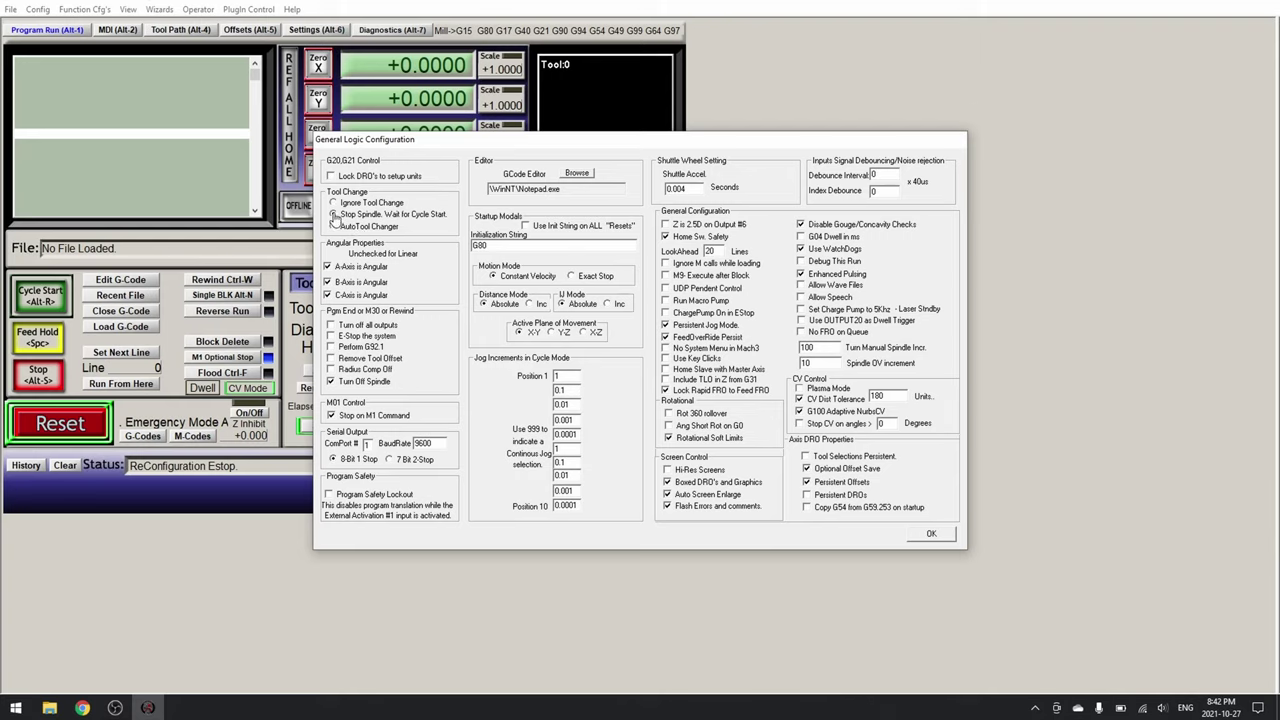
pyautogui.click(335, 215)
pyautogui.click(665, 369)
pyautogui.click(931, 536)
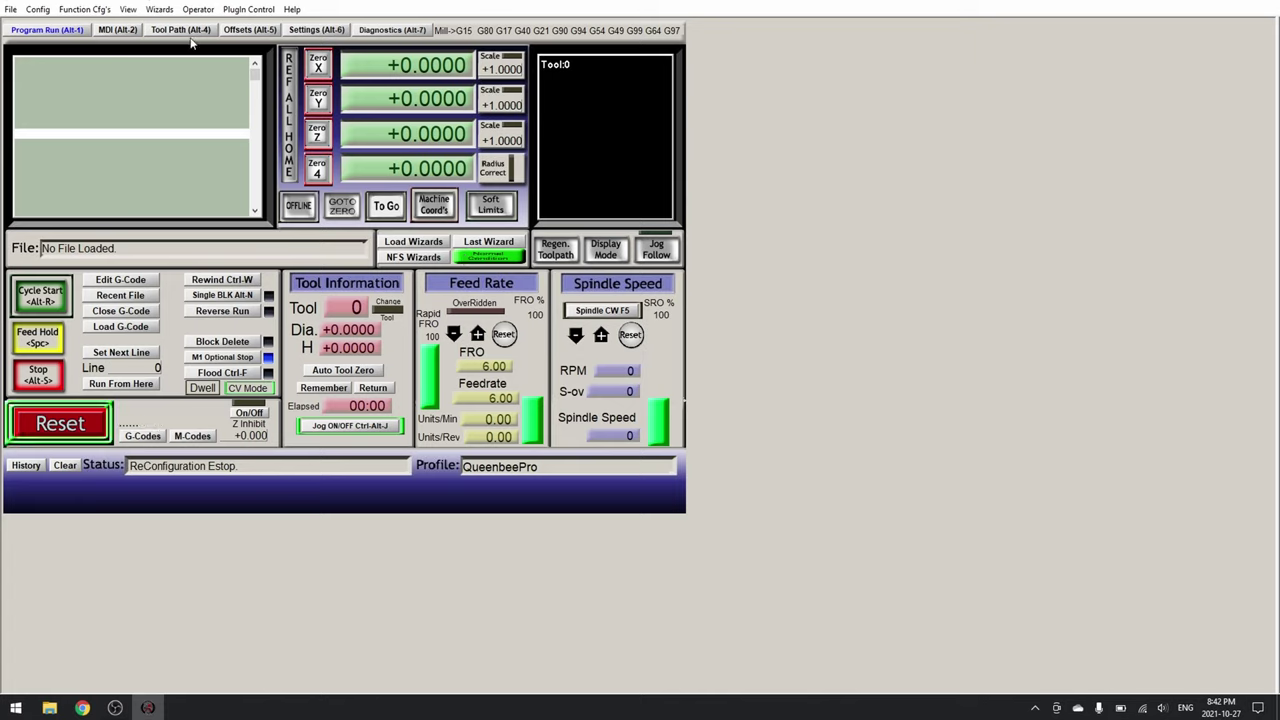
pyautogui.click(38, 10)
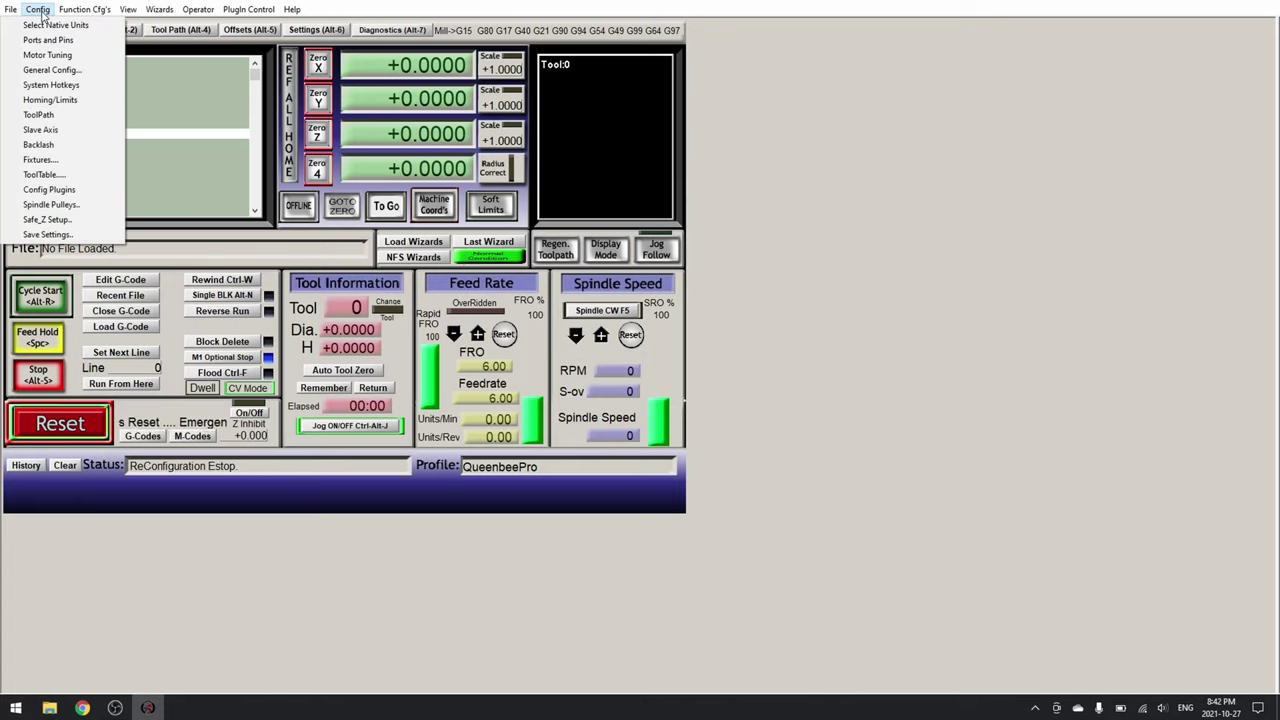
# Step: Set A Axis as the slave of the Y axis and acknowledge the restart notice
pyautogui.click(42, 130)
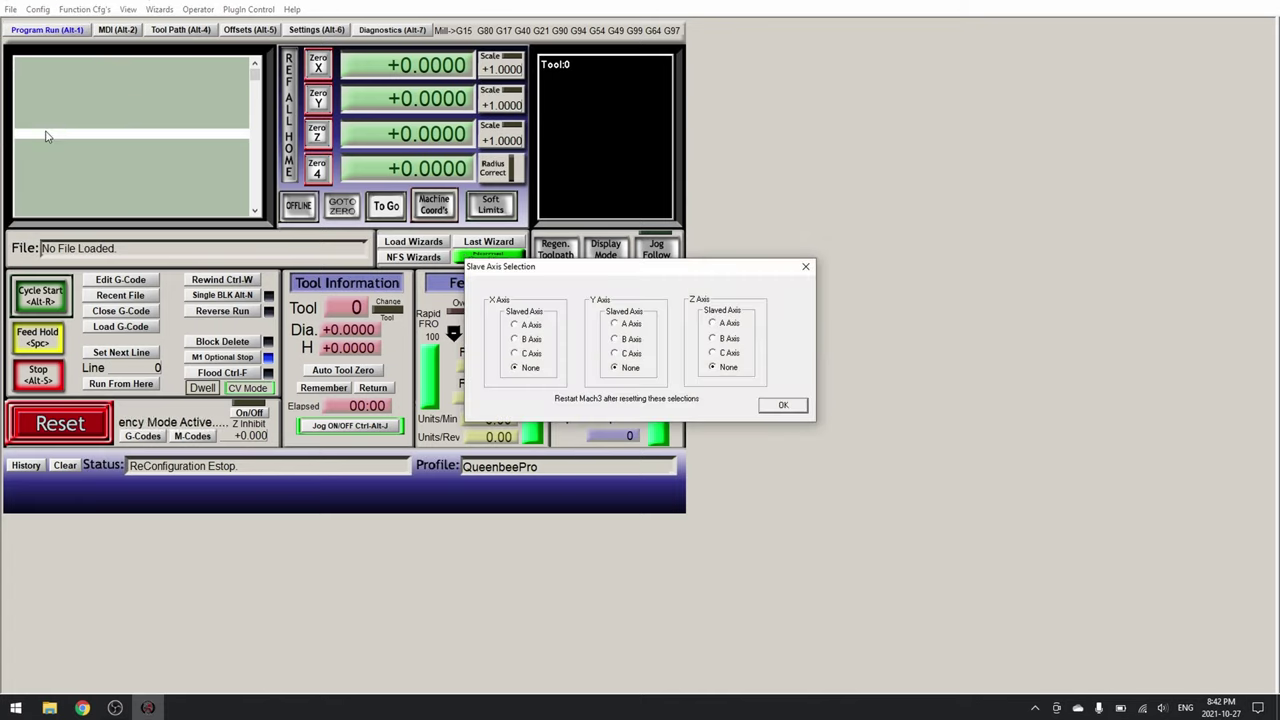
pyautogui.click(630, 325)
pyautogui.click(780, 405)
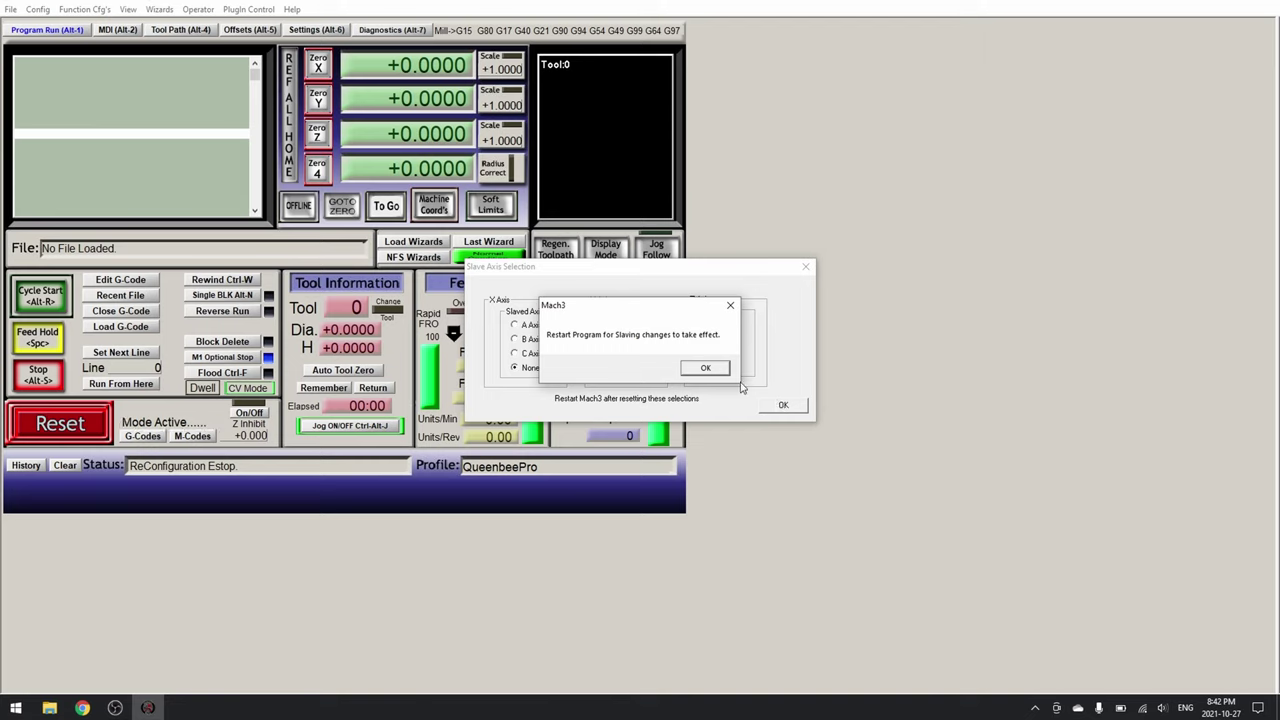
pyautogui.click(707, 369)
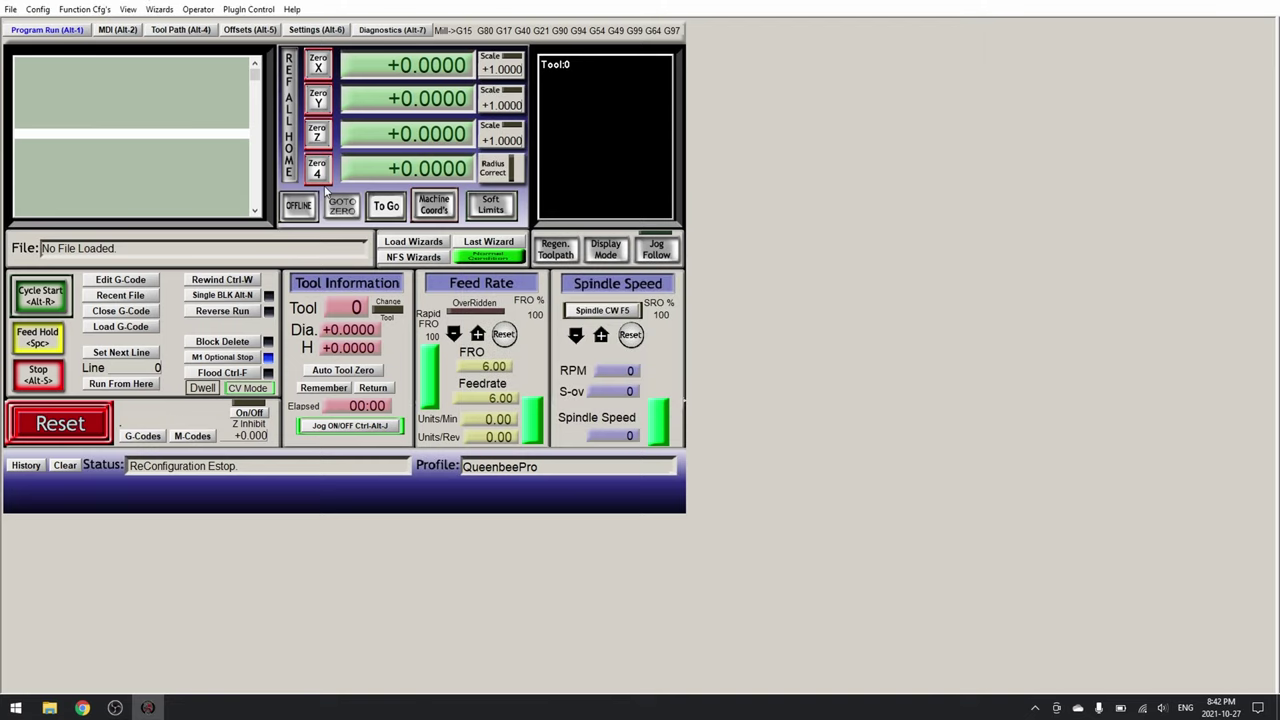
pyautogui.click(40, 10)
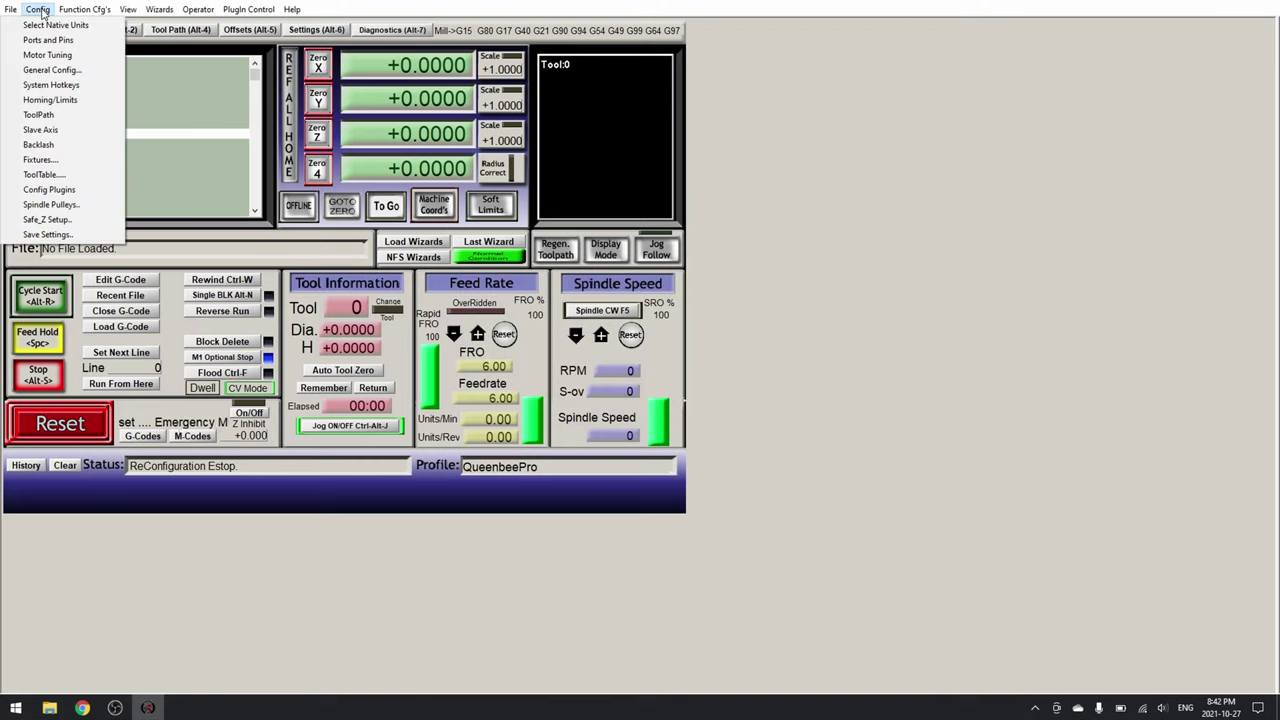
# Step: Set Select Native Units to MM's, acknowledging the units warning
pyautogui.click(40, 25)
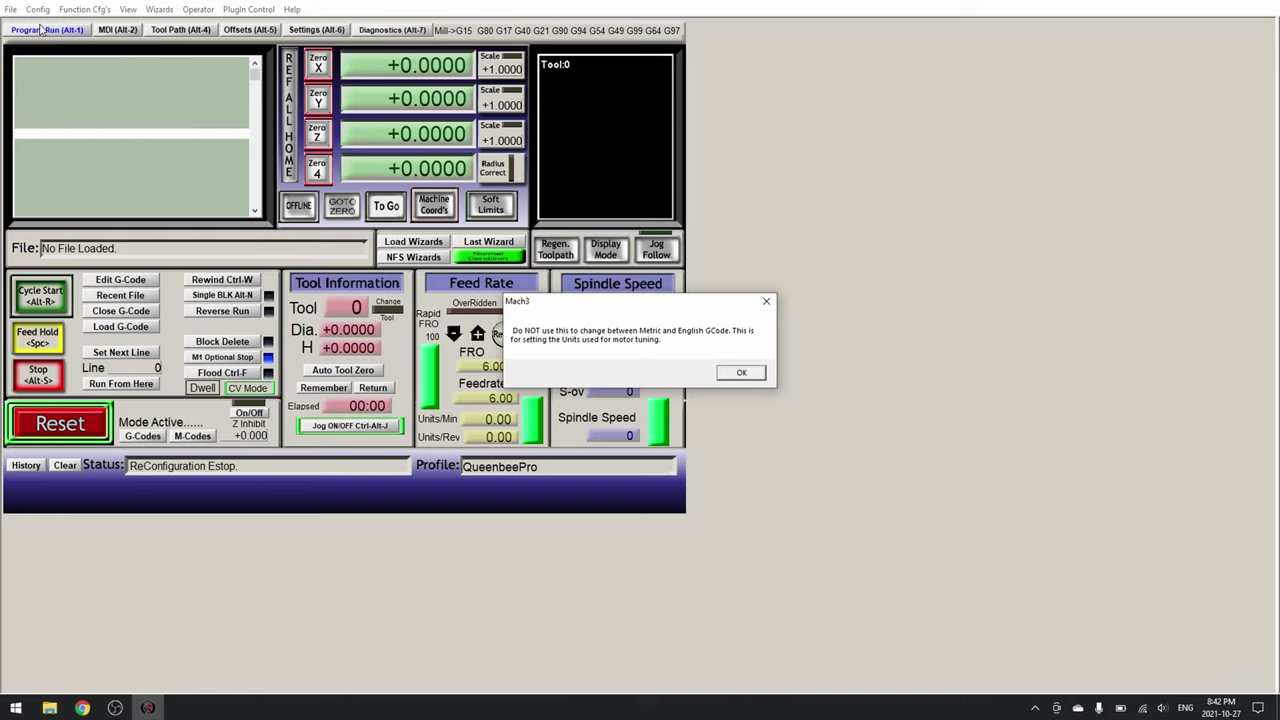
pyautogui.click(737, 374)
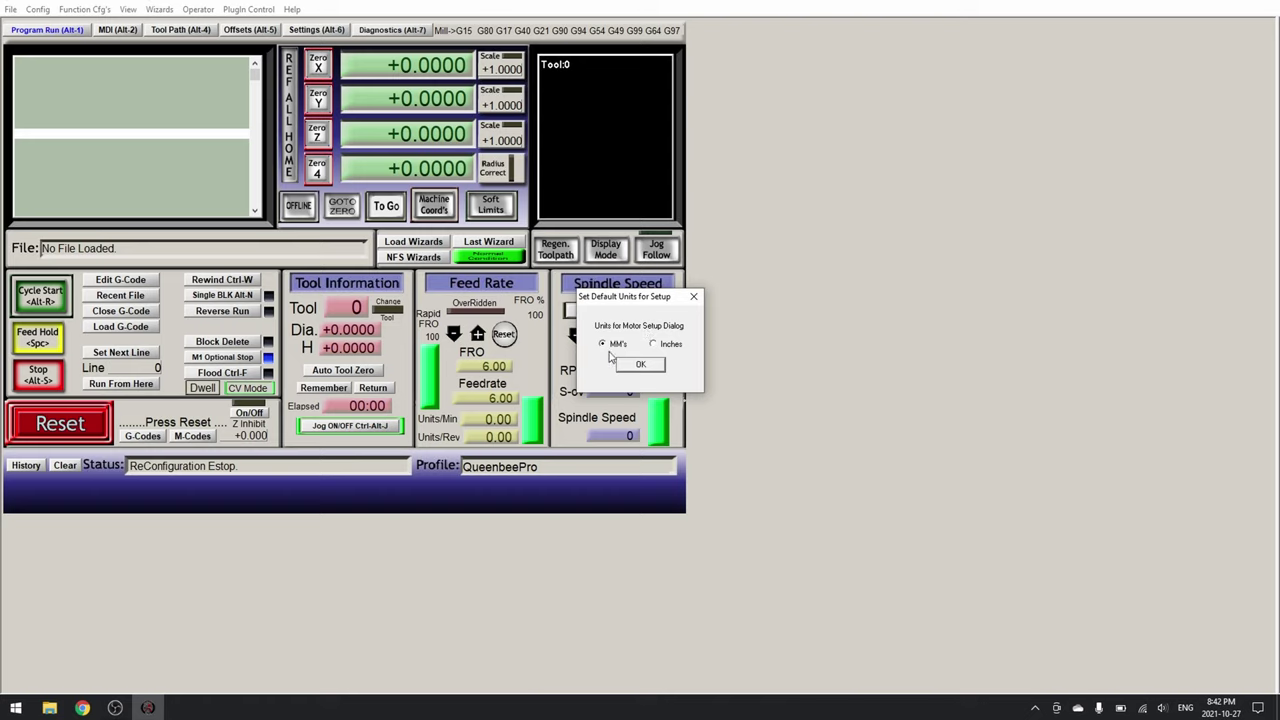
pyautogui.click(637, 366)
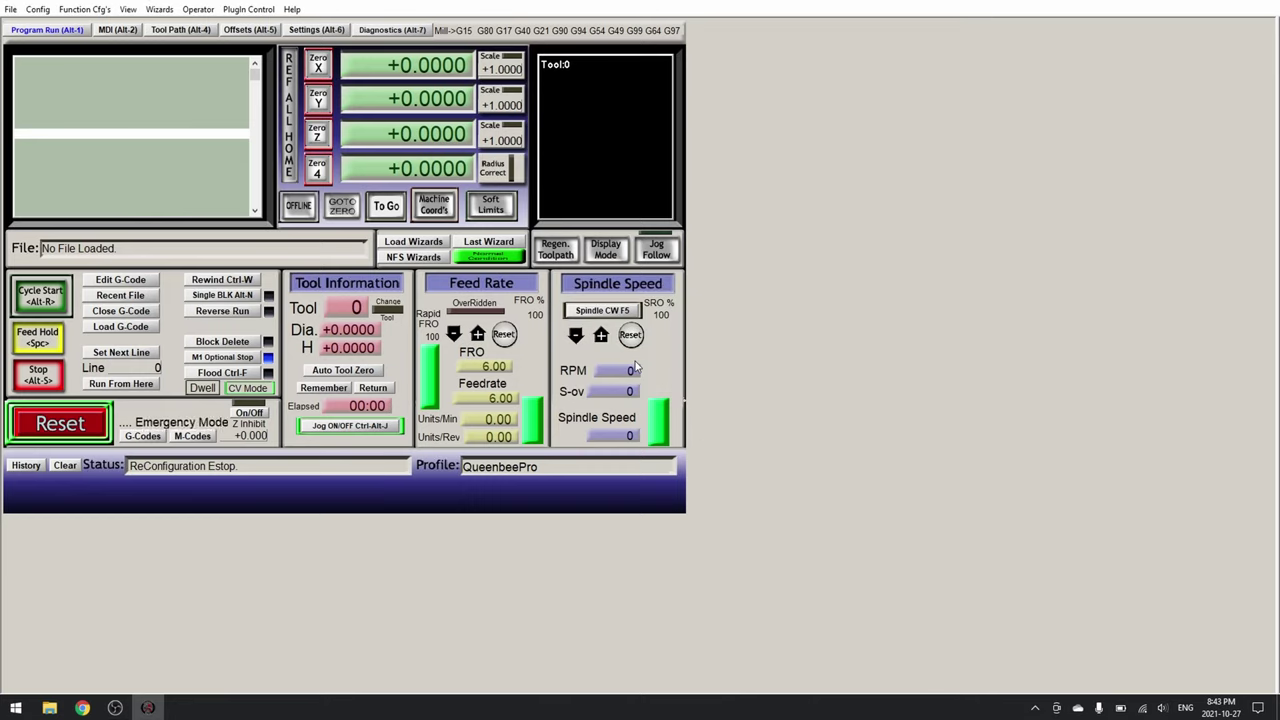
# Step: Save the profile settings, then close Mach3 and confirm ending the session
pyautogui.click(45, 15)
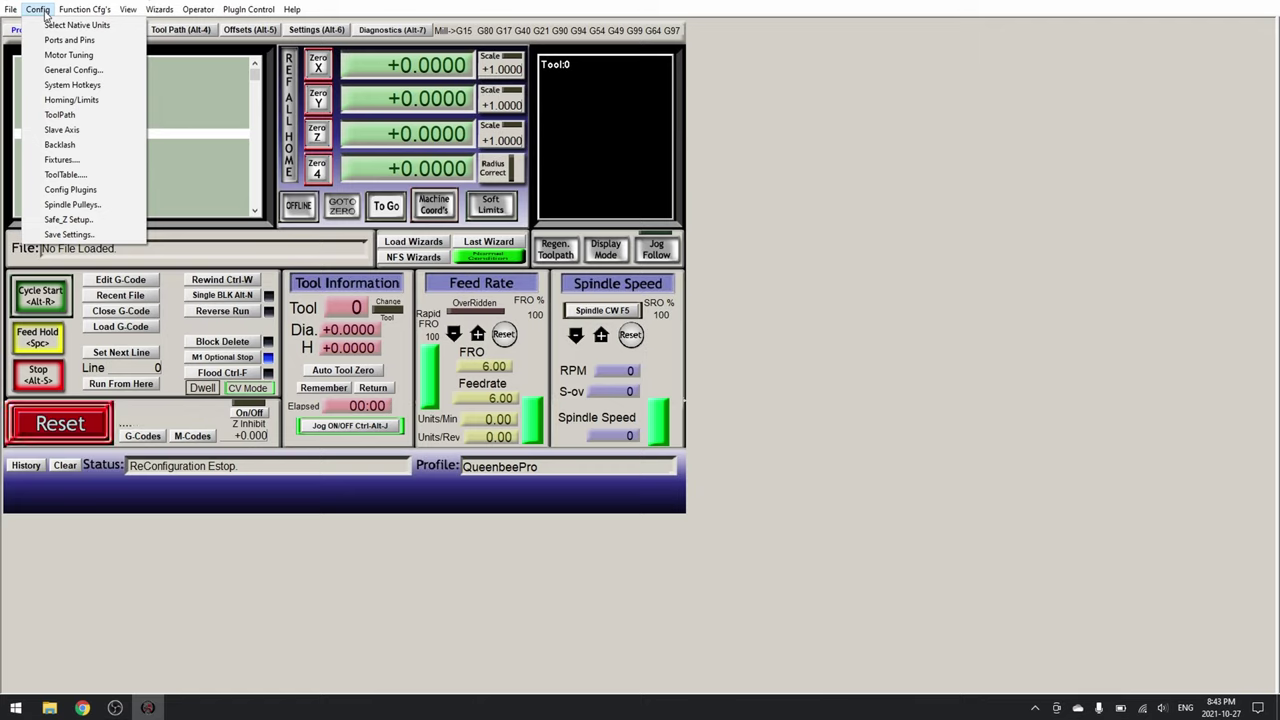
pyautogui.click(69, 235)
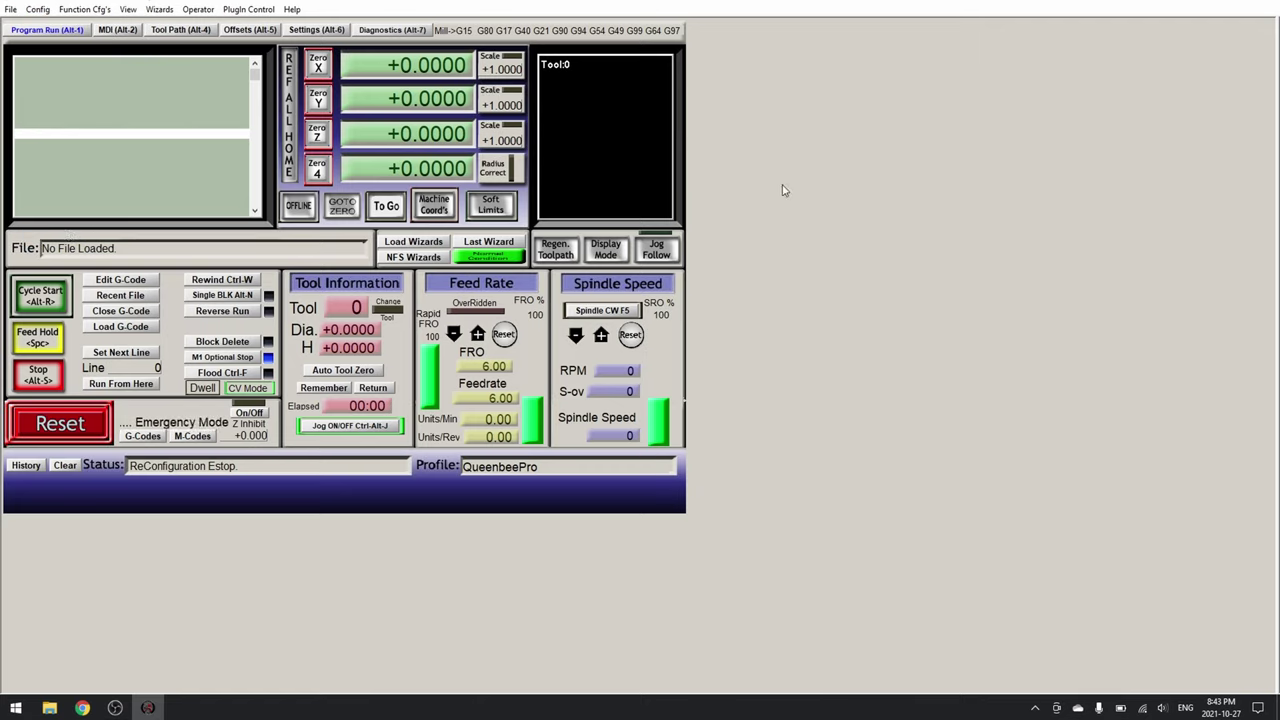
pyautogui.click(1264, 4)
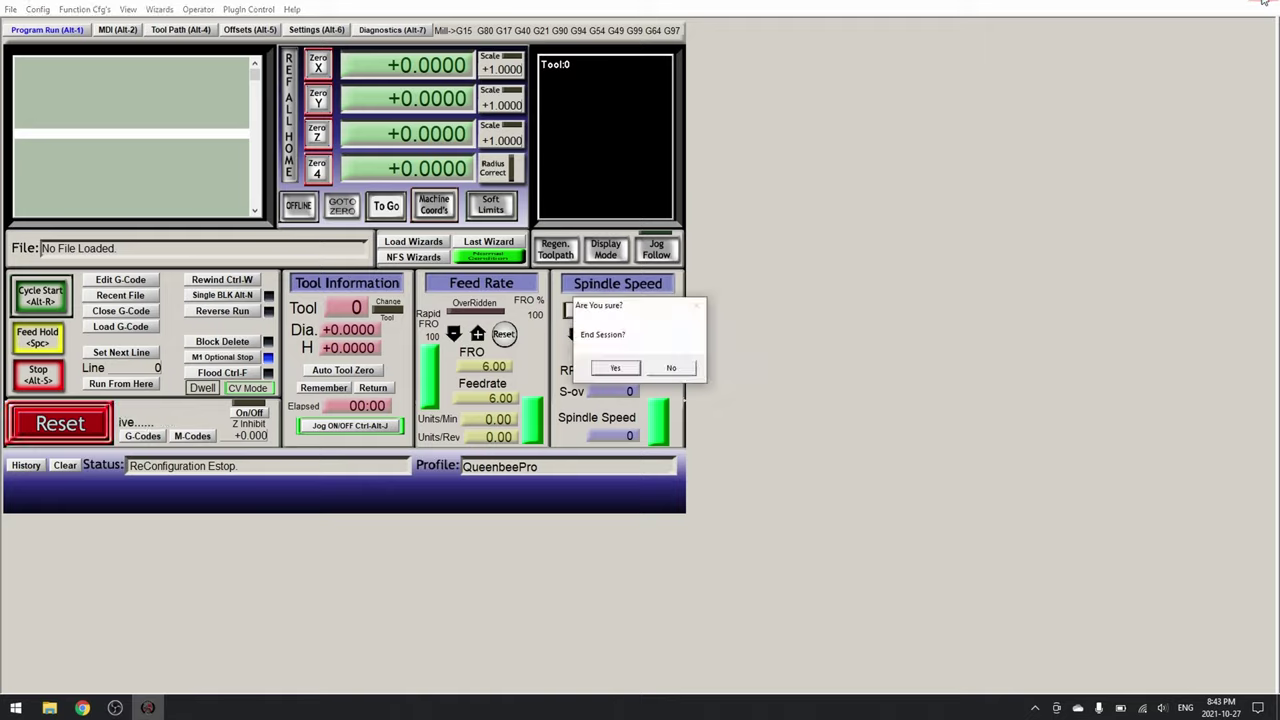
pyautogui.click(615, 367)
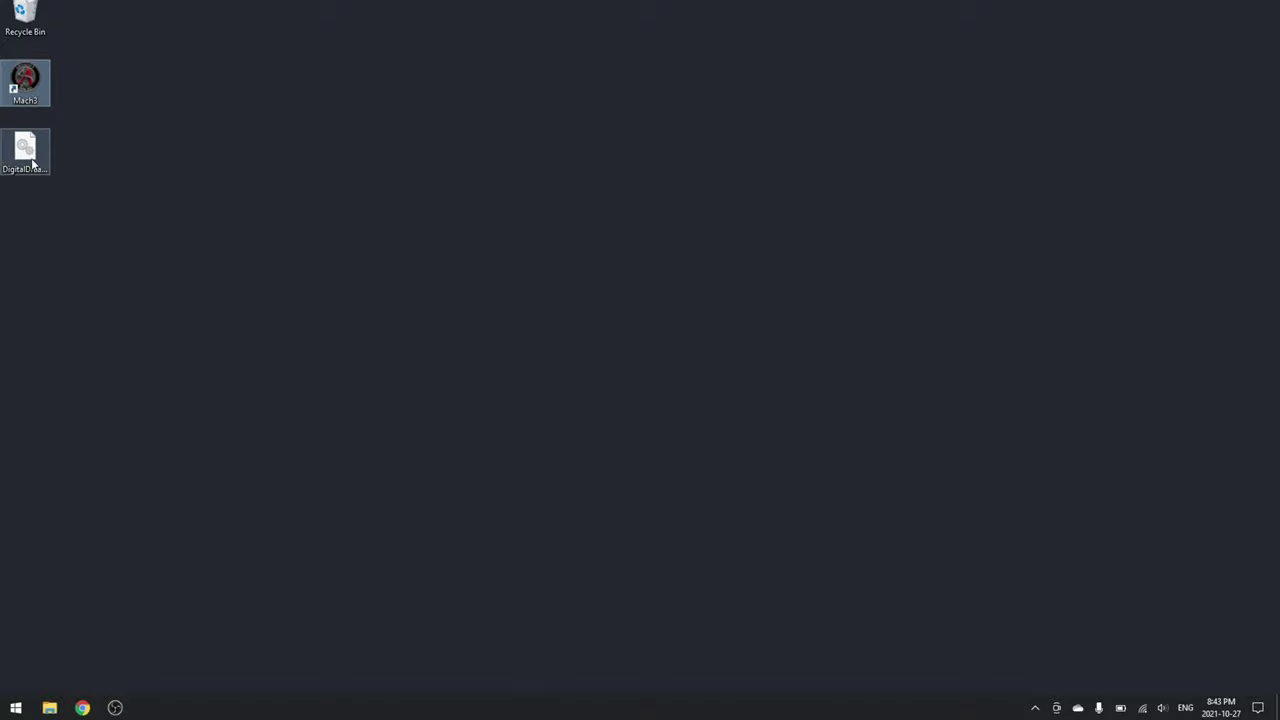
# Step: Copy the DigitalDream.dll file from the desktop
pyautogui.moveTo(32, 163)
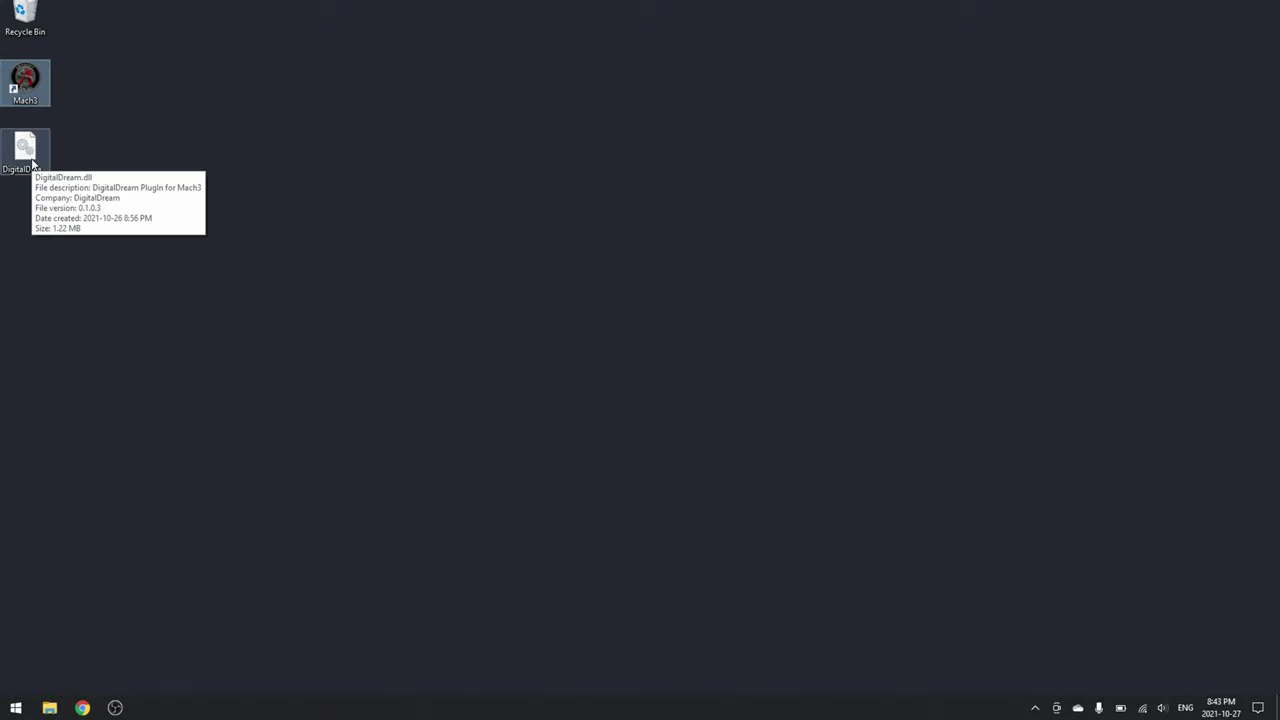
pyautogui.click(32, 163)
pyautogui.rightClick(32, 163)
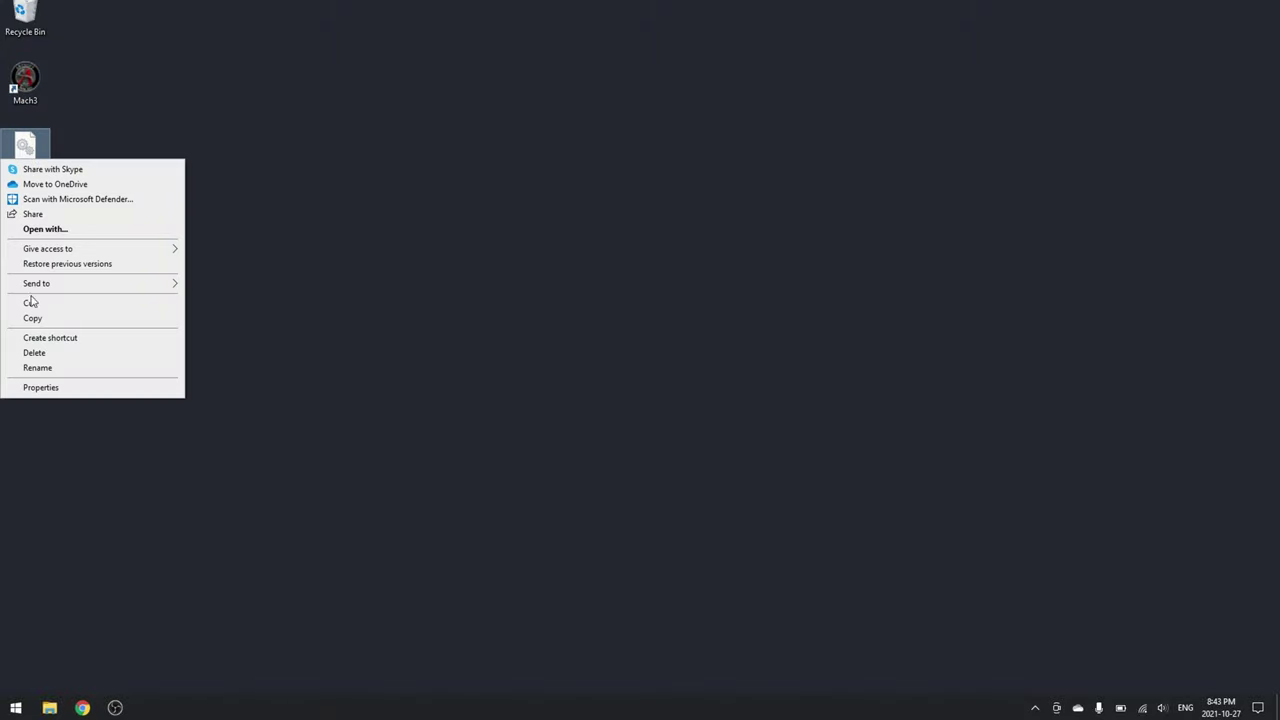
pyautogui.click(33, 319)
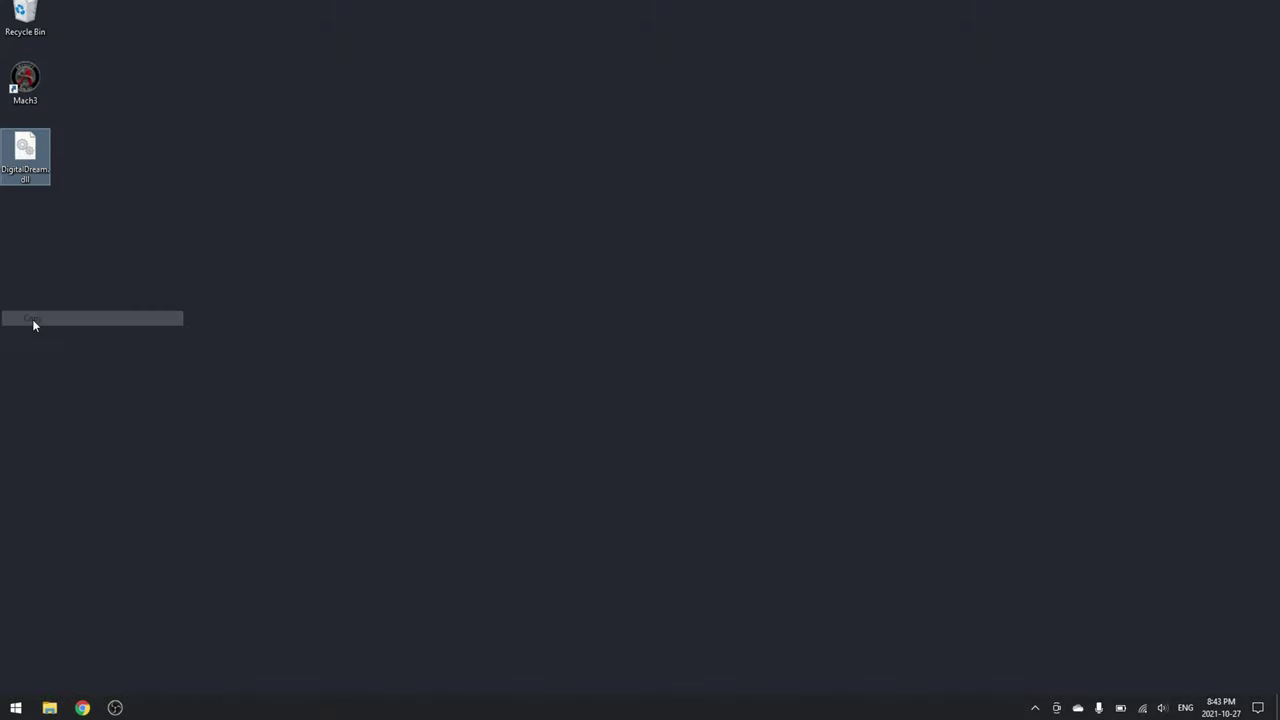
# Step: Paste DigitalDream.dll into C:\Mach3\PlugIns and close File Explorer
pyautogui.click(50, 707)
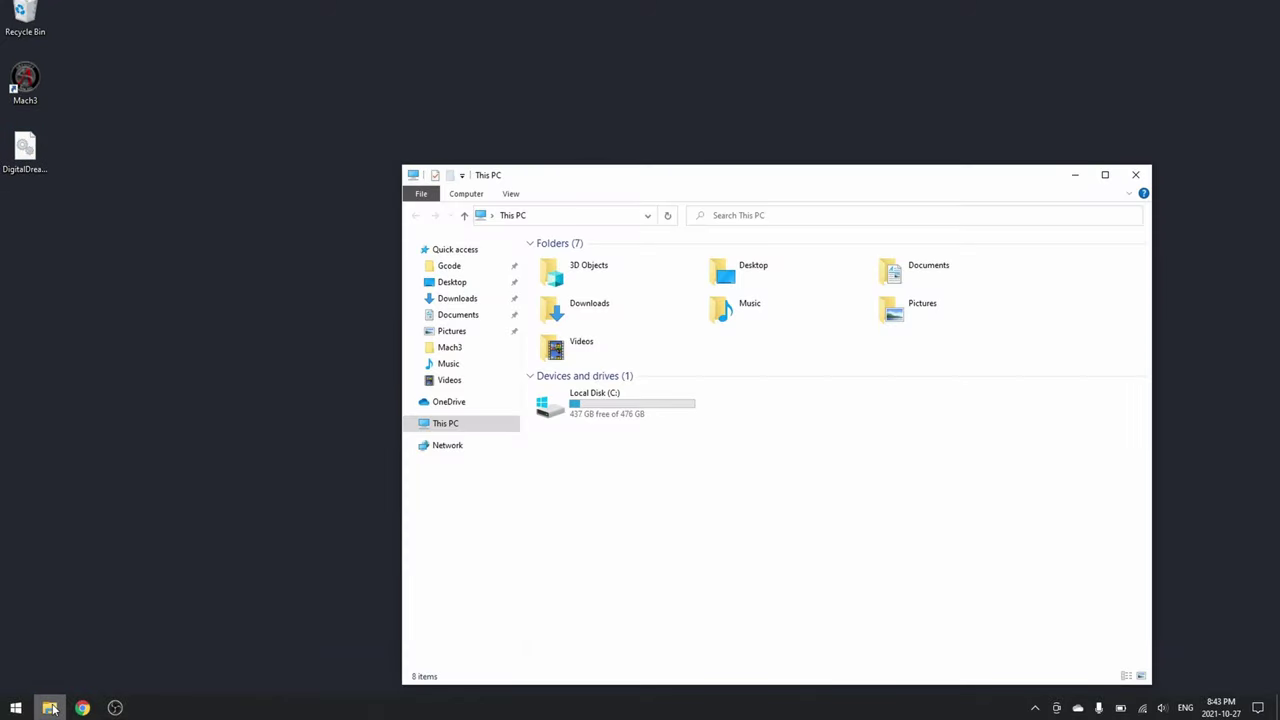
pyautogui.doubleClick(587, 410)
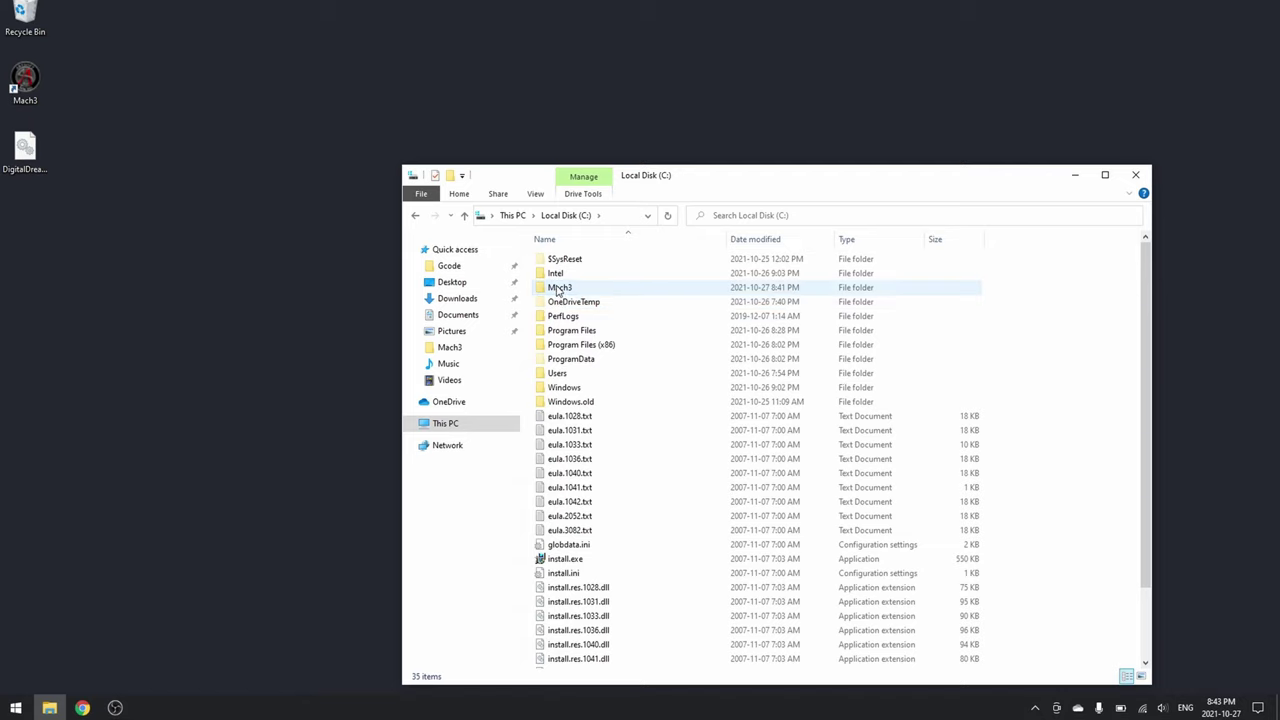
pyautogui.doubleClick(561, 287)
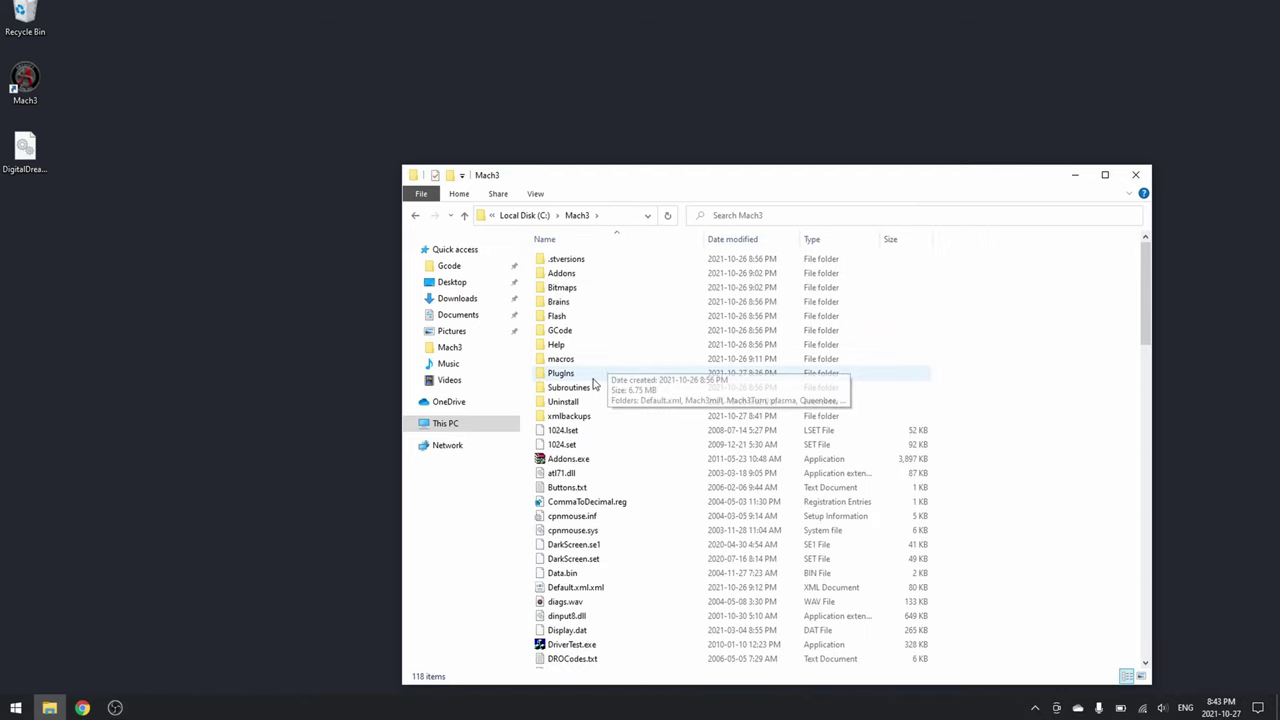
pyautogui.click(562, 378)
pyautogui.doubleClick(563, 376)
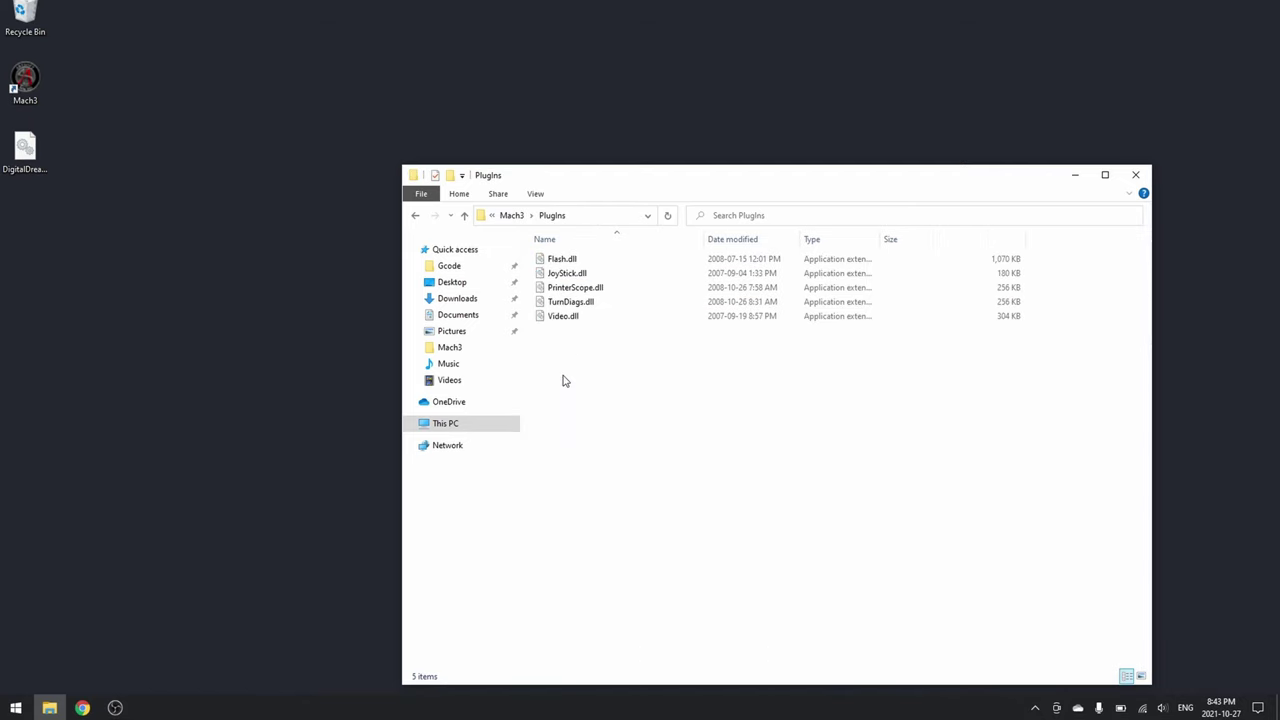
pyautogui.rightClick(587, 399)
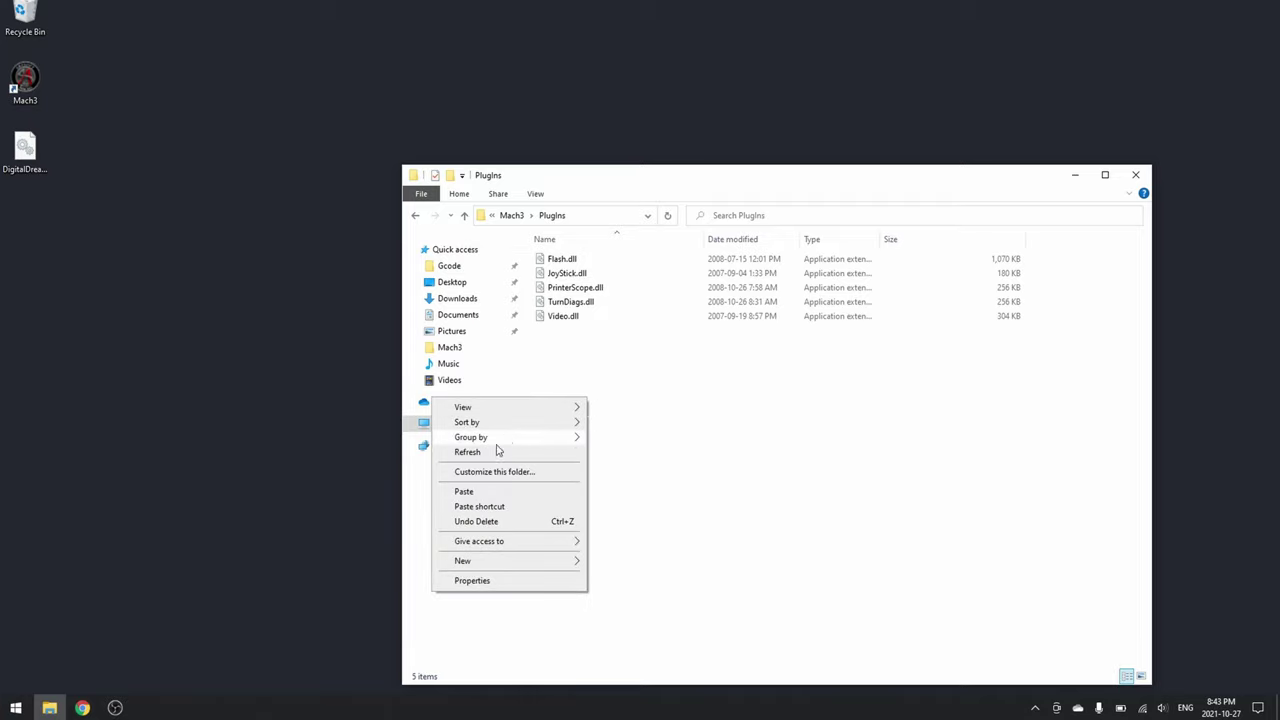
pyautogui.click(464, 491)
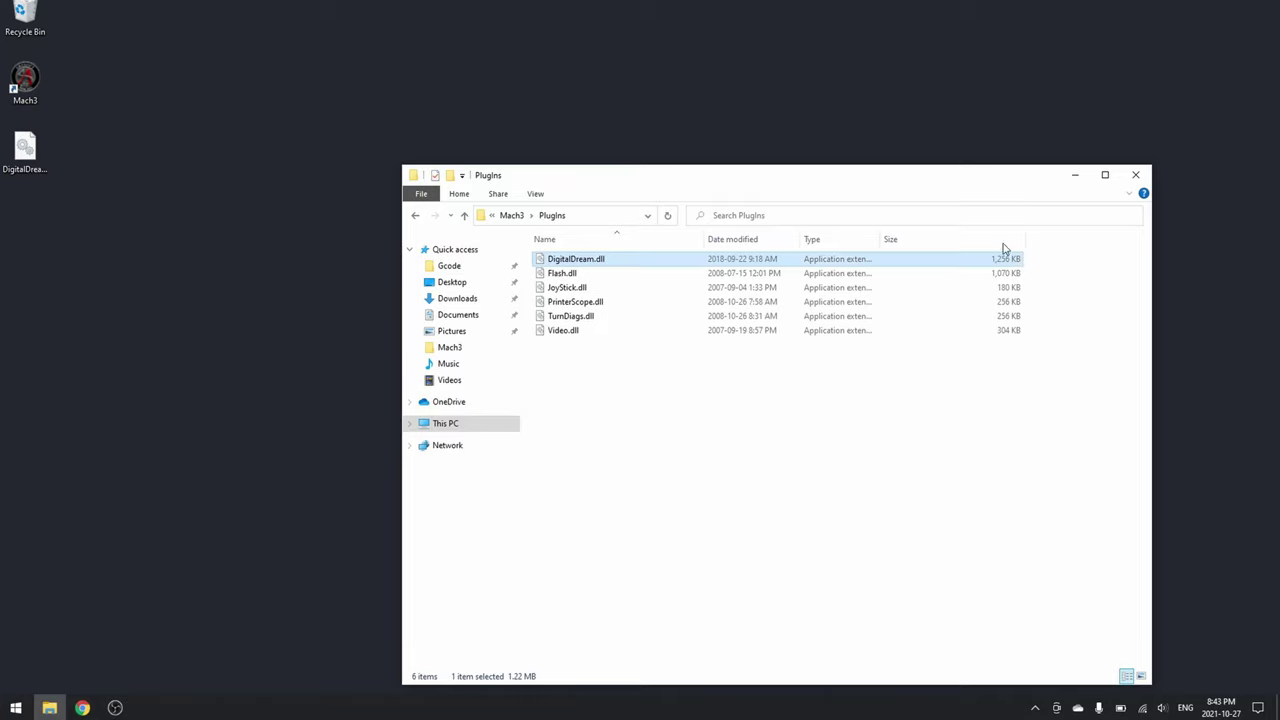
pyautogui.click(1136, 177)
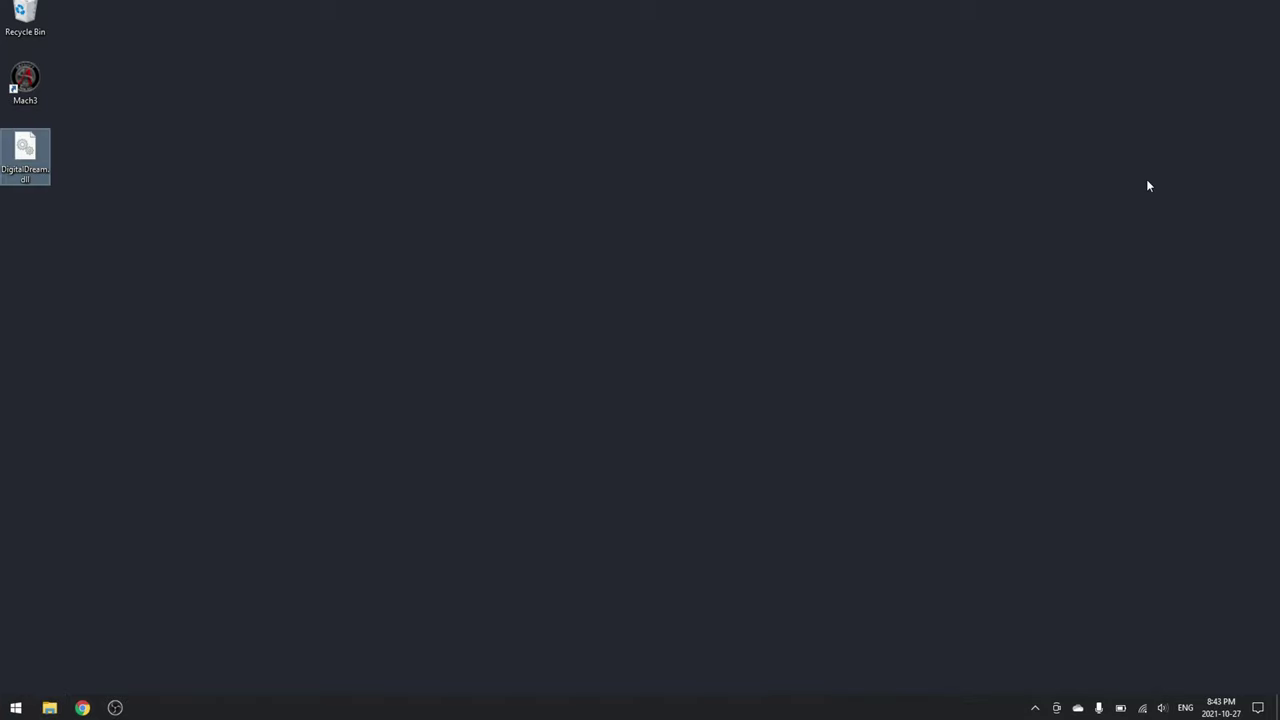
# Step: Relaunch Mach3 with QueenbeePro and choose the DigitalDream-PlugIn-Ver-3.0b motion device
pyautogui.doubleClick(21, 82)
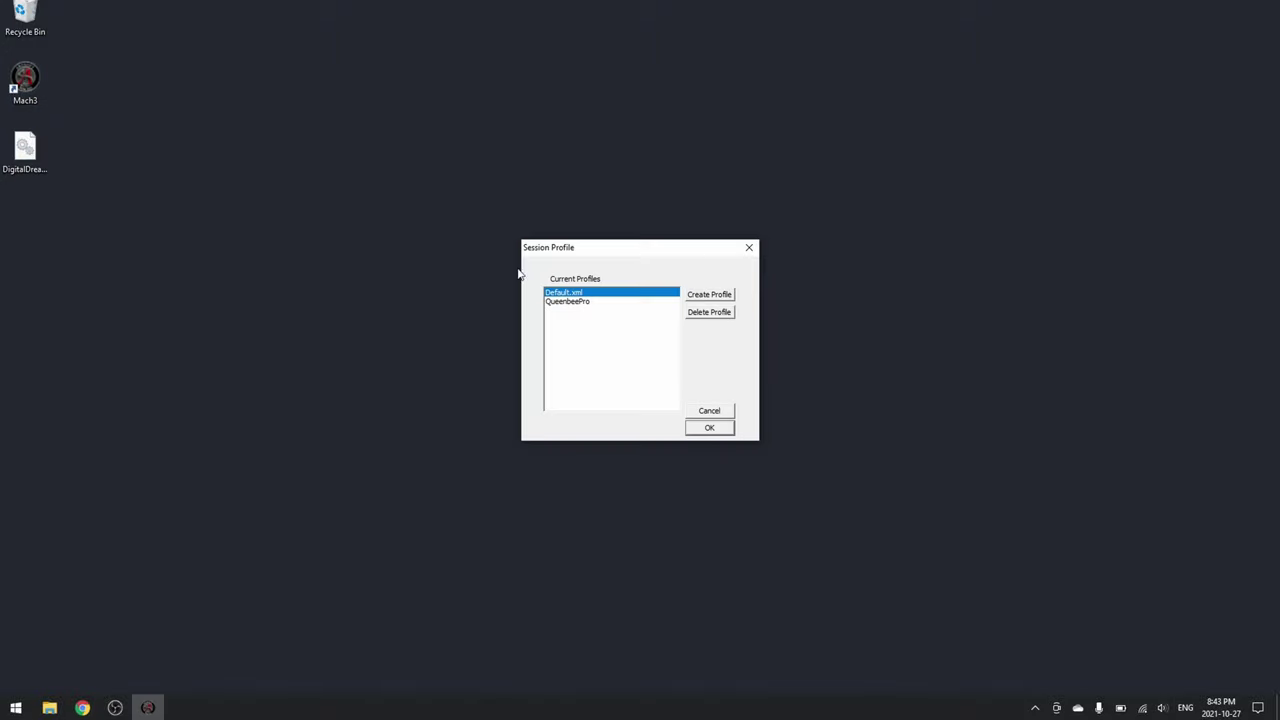
pyautogui.click(569, 302)
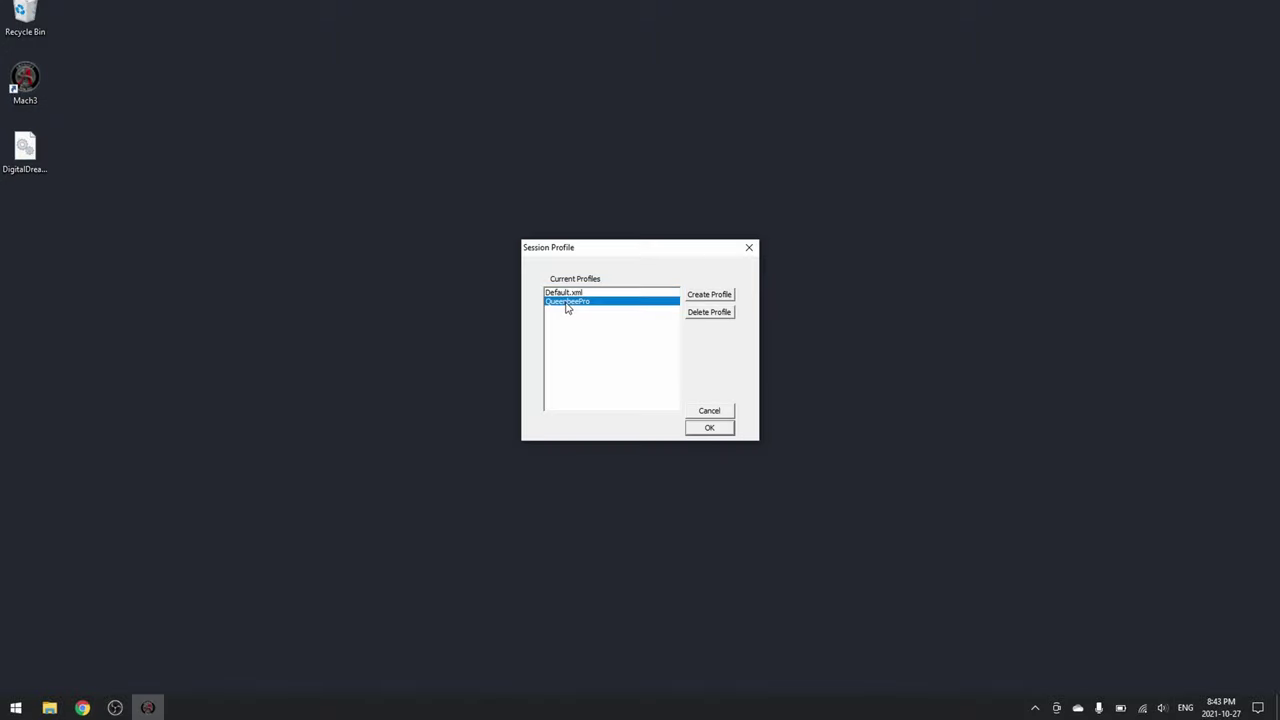
pyautogui.click(707, 430)
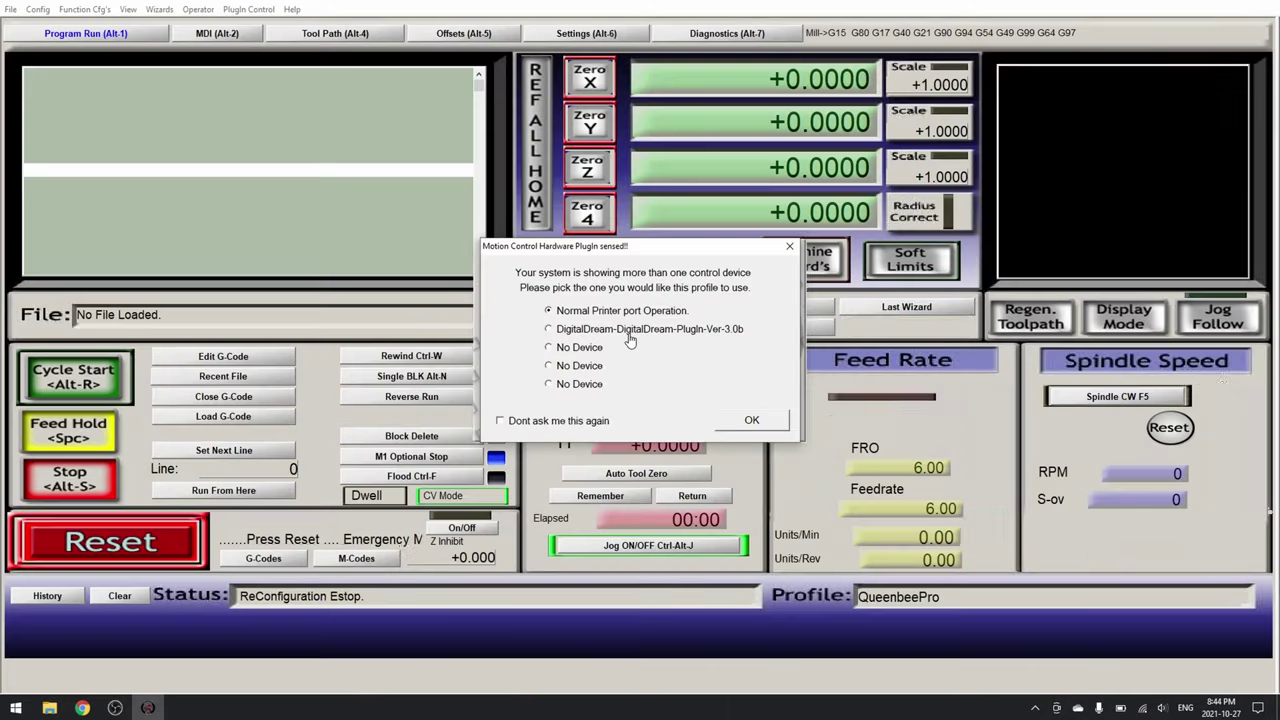
pyautogui.click(630, 335)
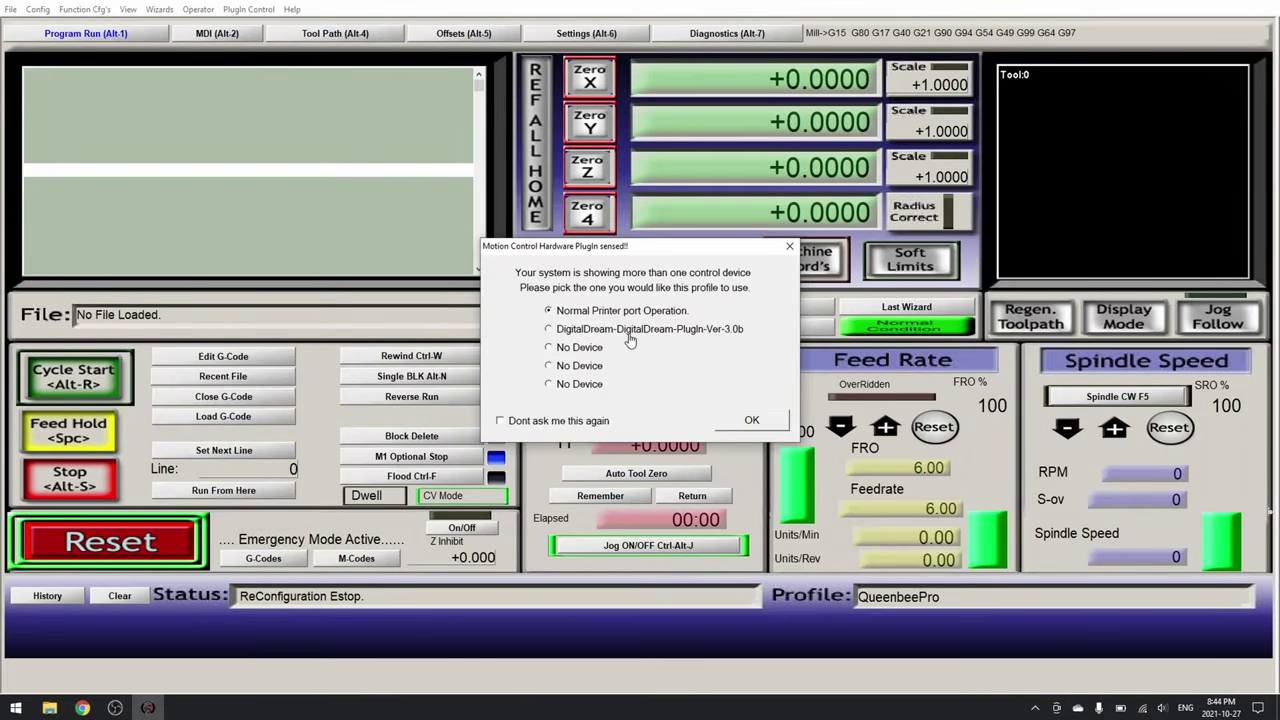
pyautogui.click(746, 420)
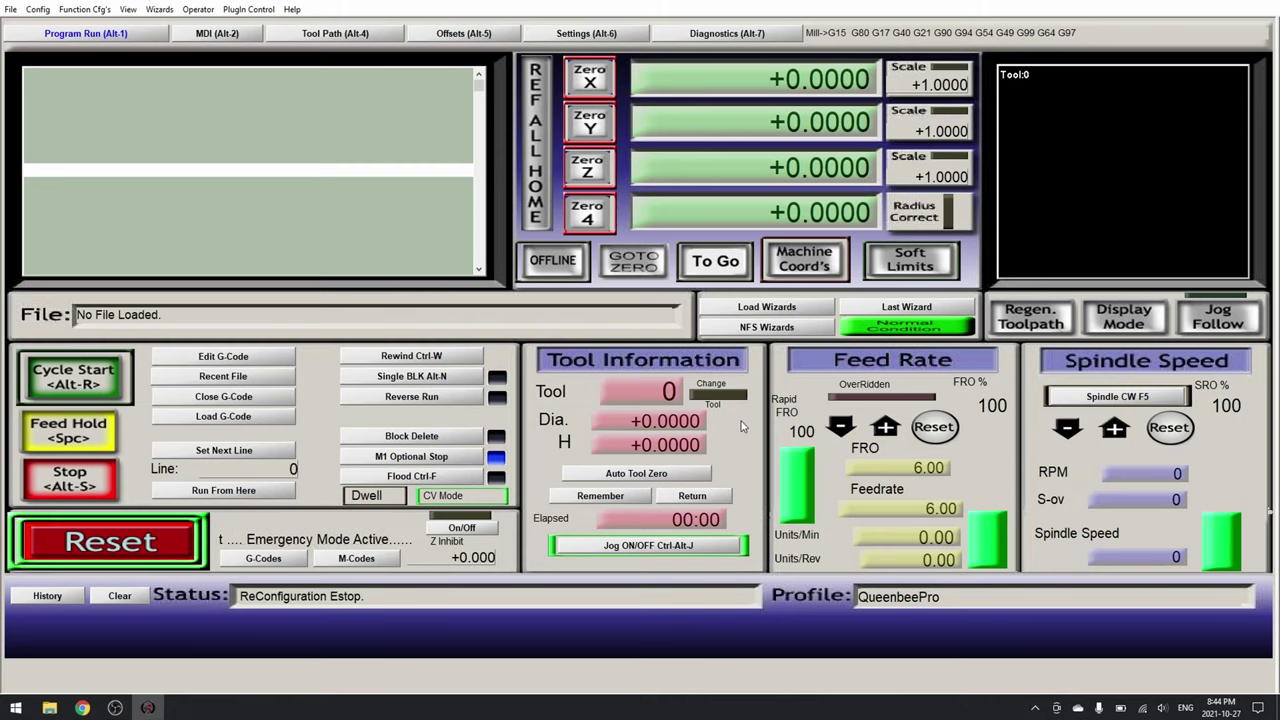
# Step: Enable the X, Y, Z and A motor outputs in Ports and Pins
pyautogui.click(38, 10)
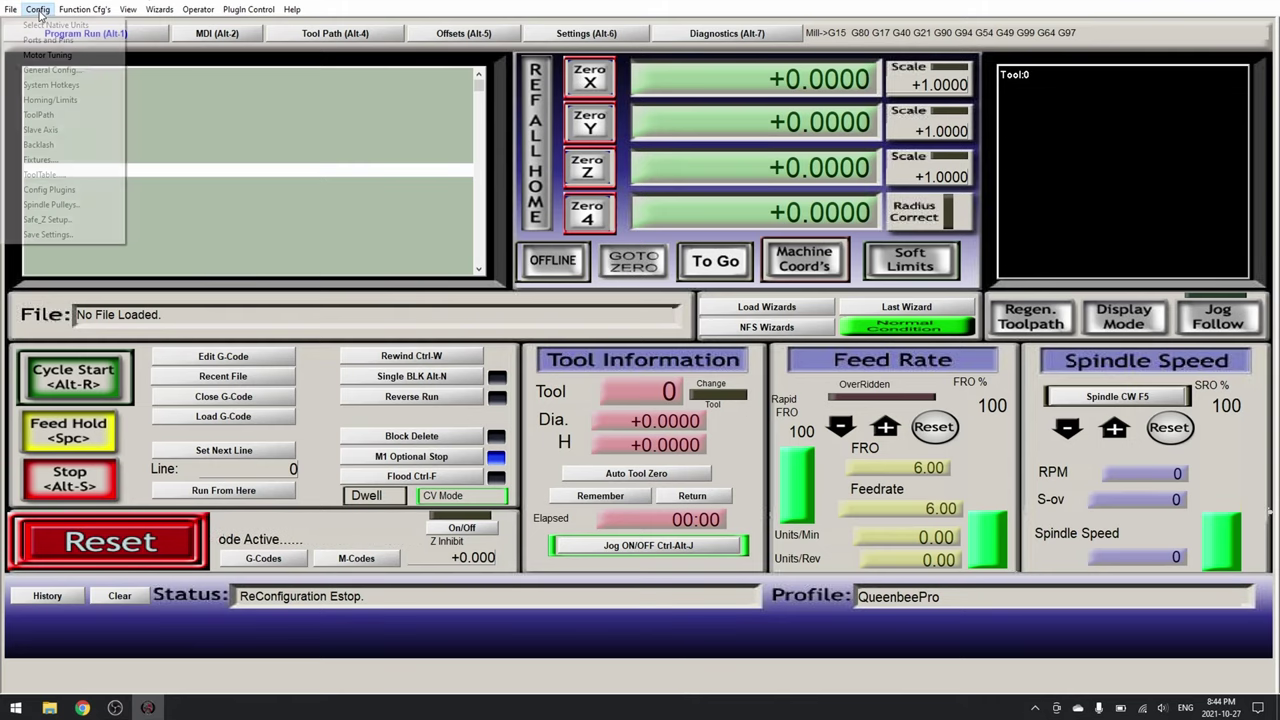
pyautogui.click(50, 41)
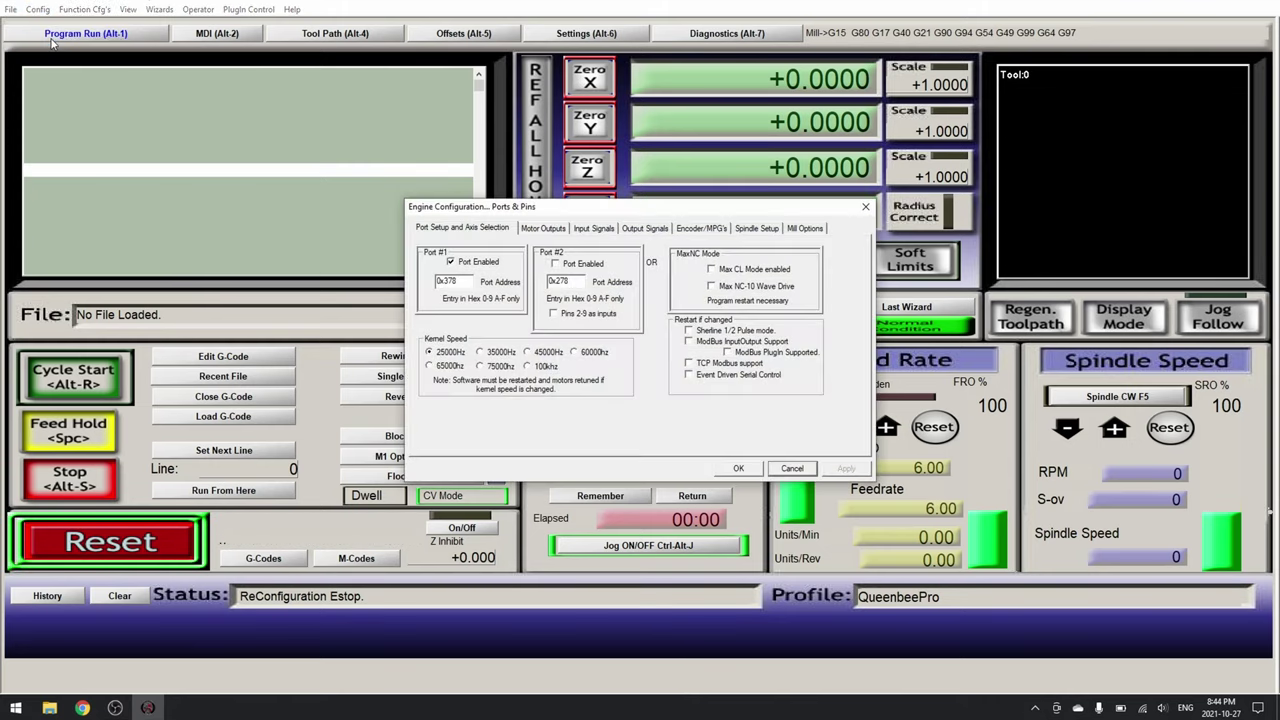
pyautogui.click(556, 231)
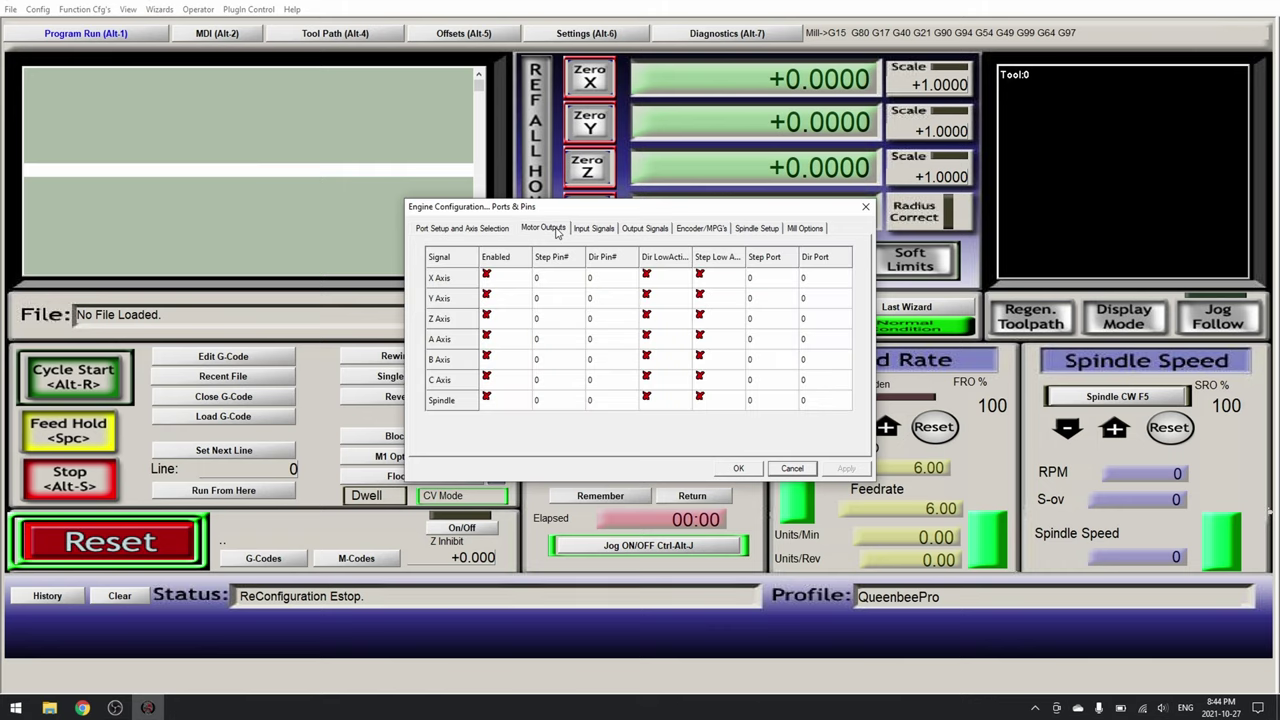
pyautogui.click(486, 276)
pyautogui.click(488, 297)
pyautogui.click(488, 316)
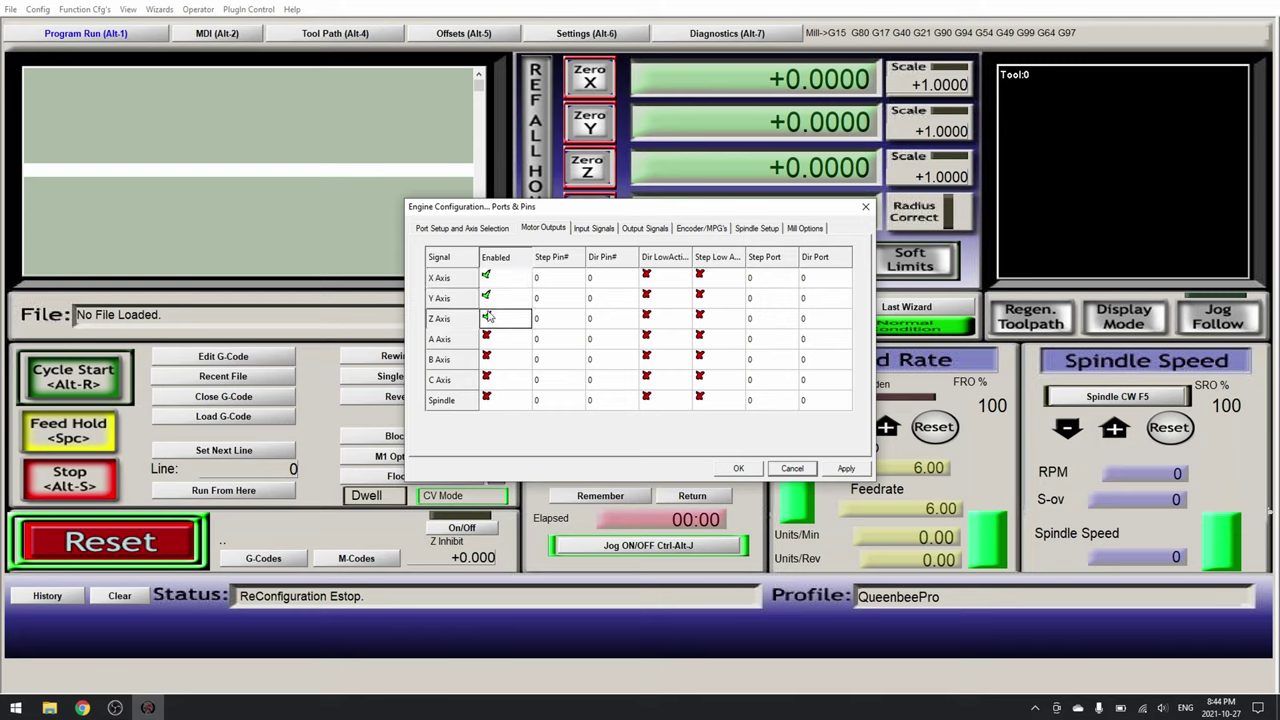
pyautogui.click(492, 339)
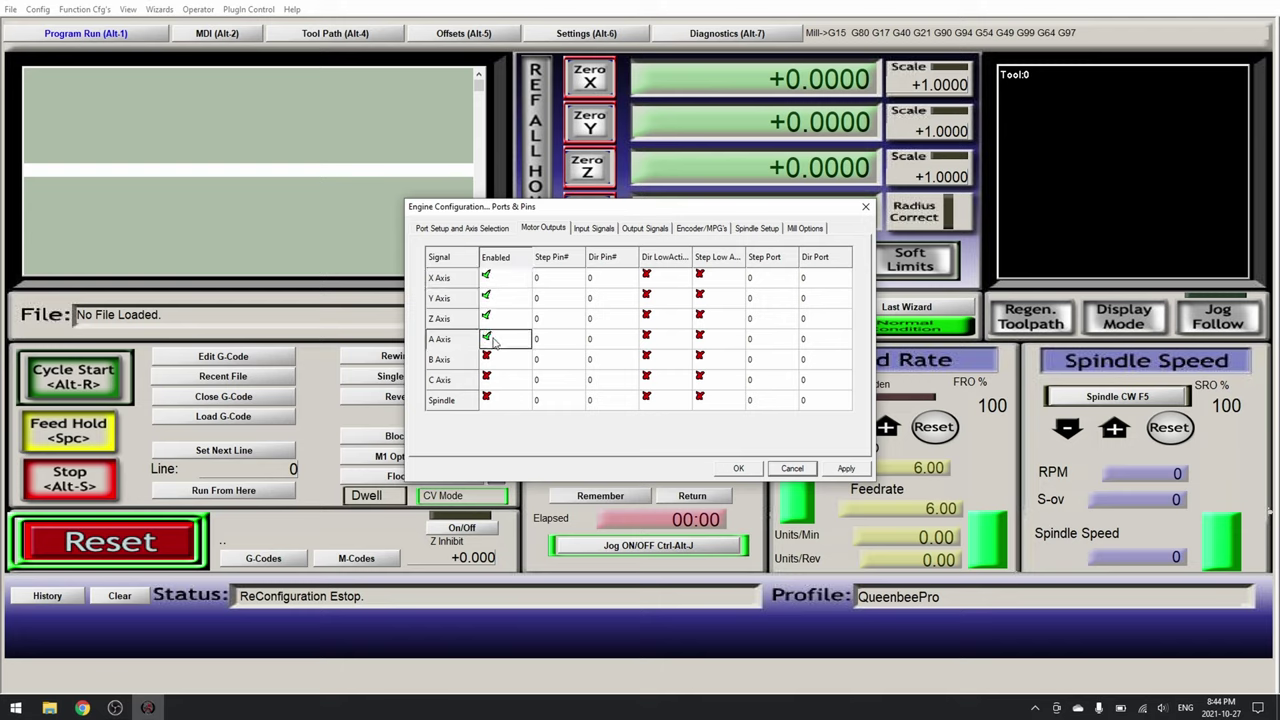
# Step: Set step/direction pins 2/3 for X and 4/5 for Y
pyautogui.click(547, 283)
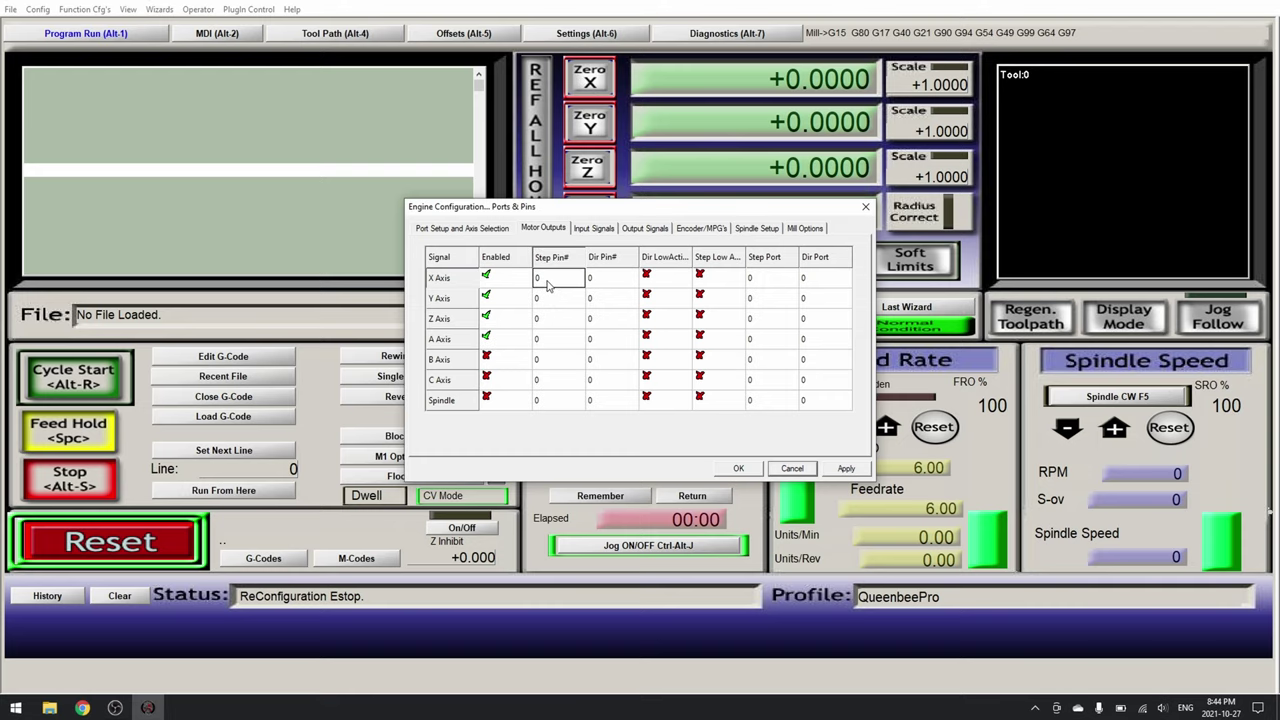
pyautogui.write('2')
pyautogui.click(601, 283)
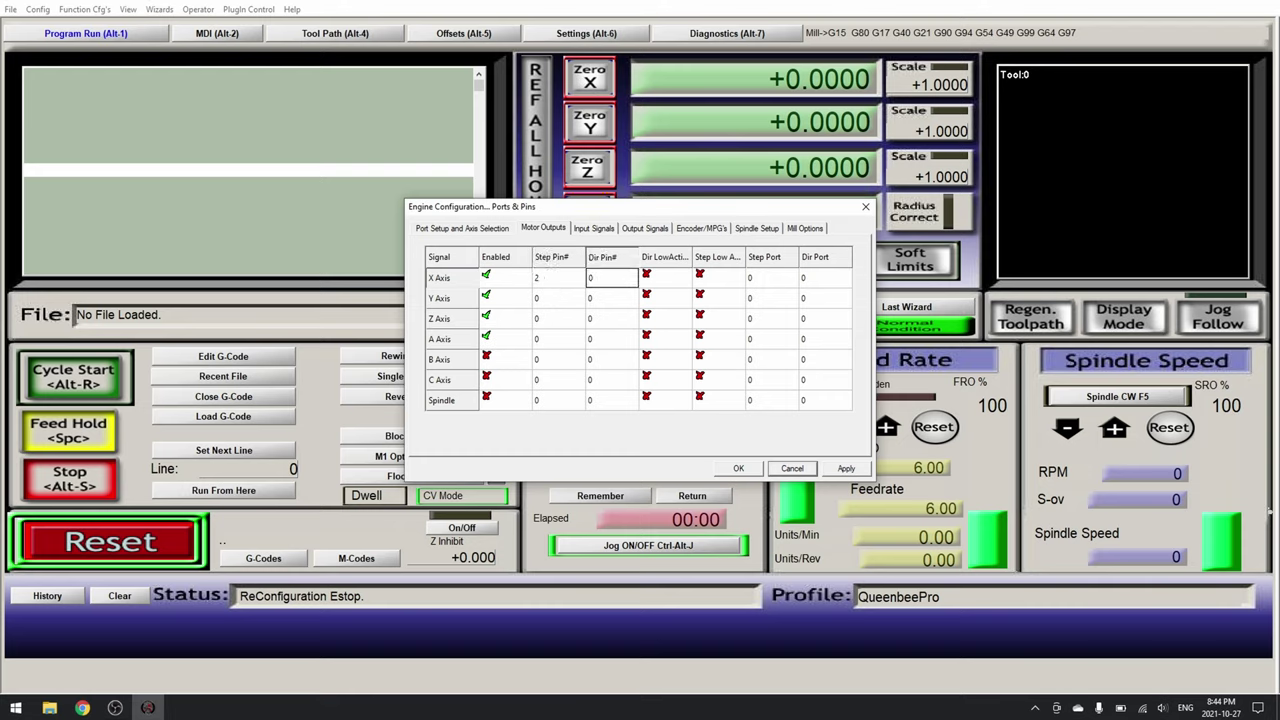
pyautogui.write('3')
pyautogui.click(550, 299)
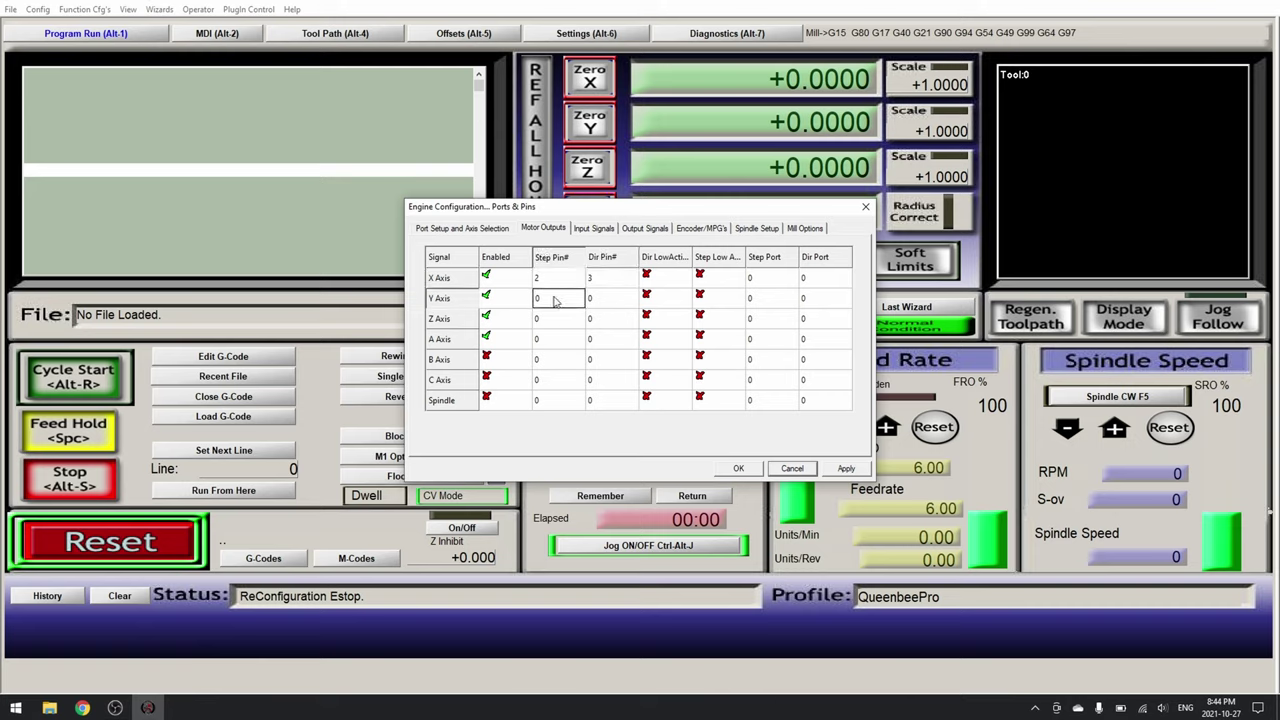
pyautogui.write('4')
pyautogui.click(605, 308)
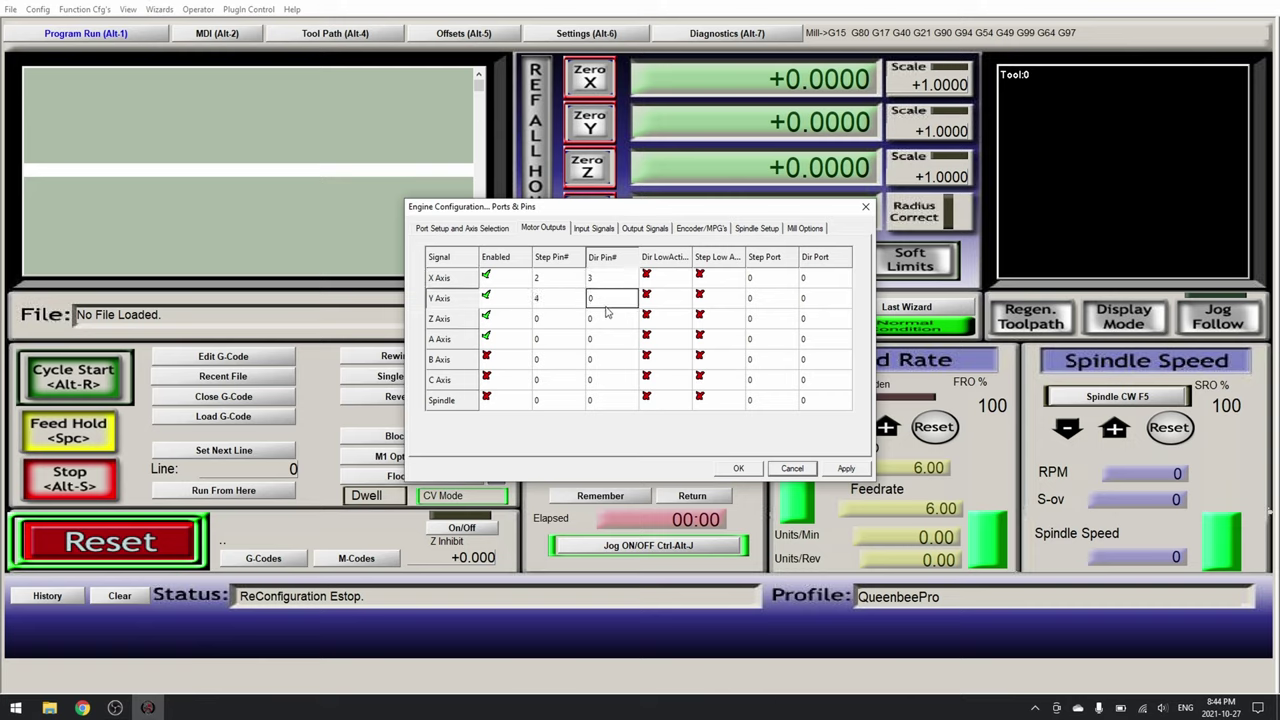
pyautogui.write('5')
# Step: Set step/direction pins 6/7 for Z and 8/9 for A, then apply
pyautogui.click(549, 323)
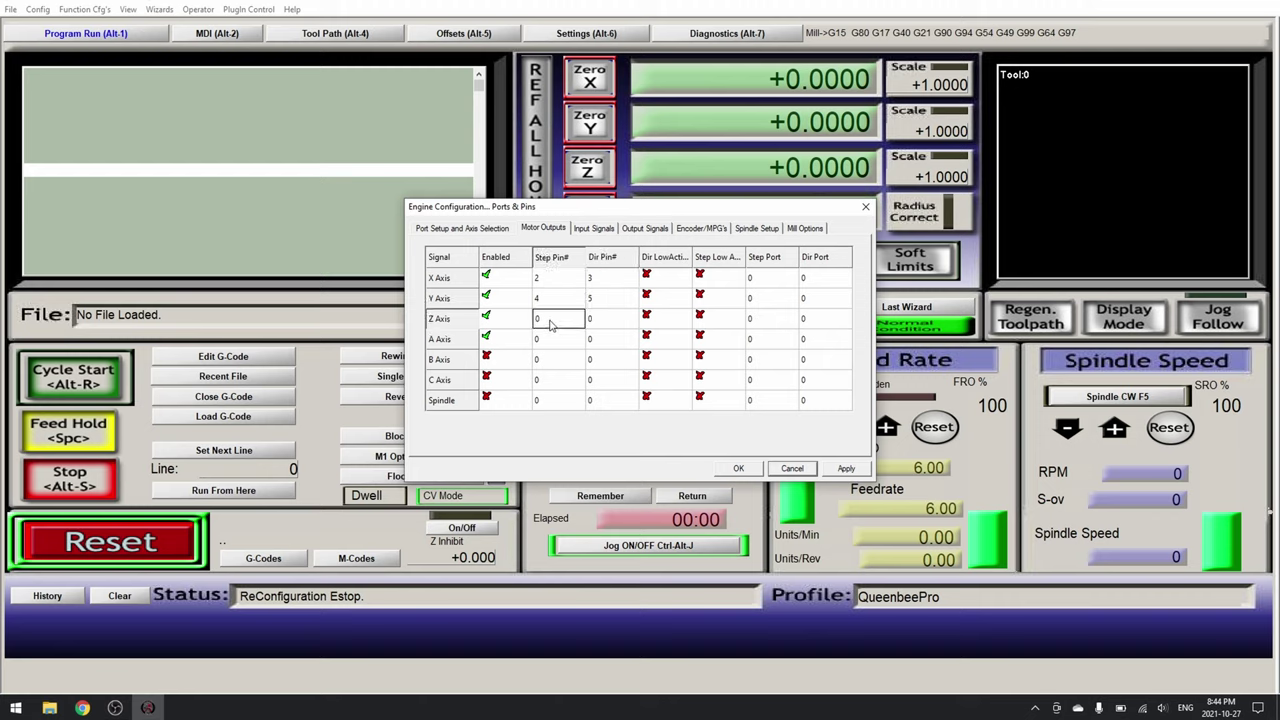
pyautogui.write('6')
pyautogui.click(604, 326)
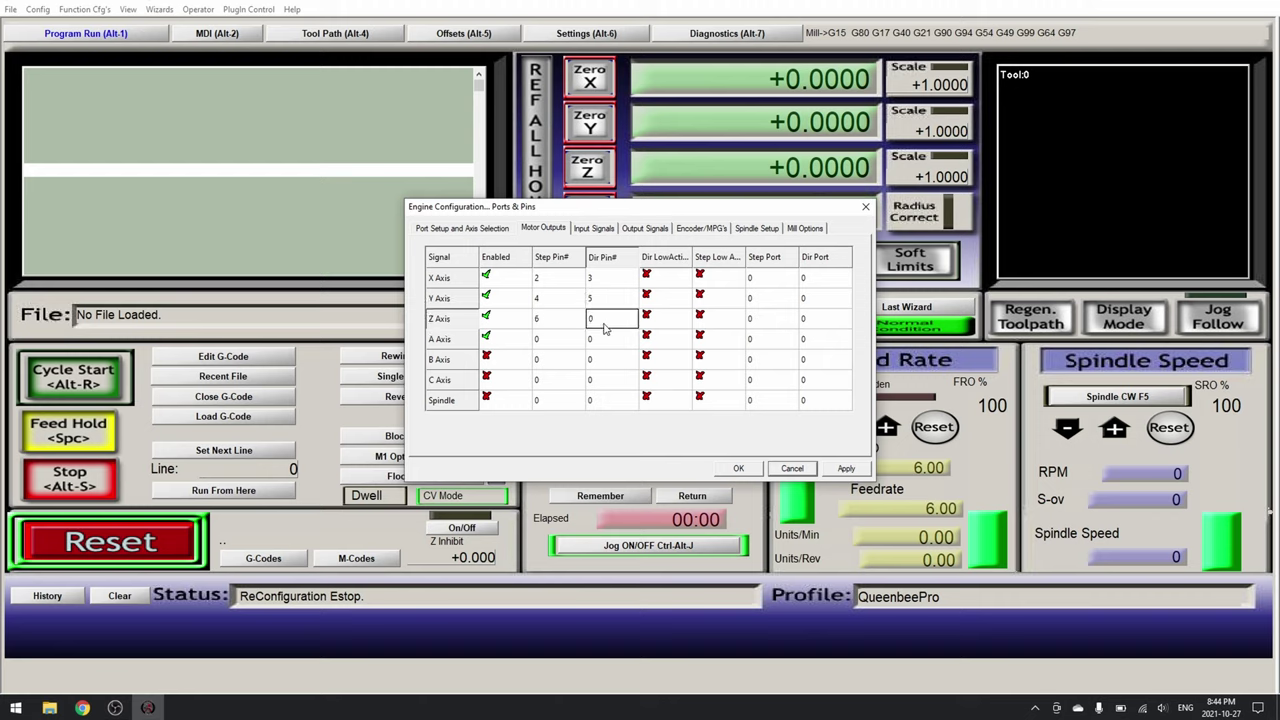
pyautogui.write('7')
pyautogui.click(543, 340)
pyautogui.write('8')
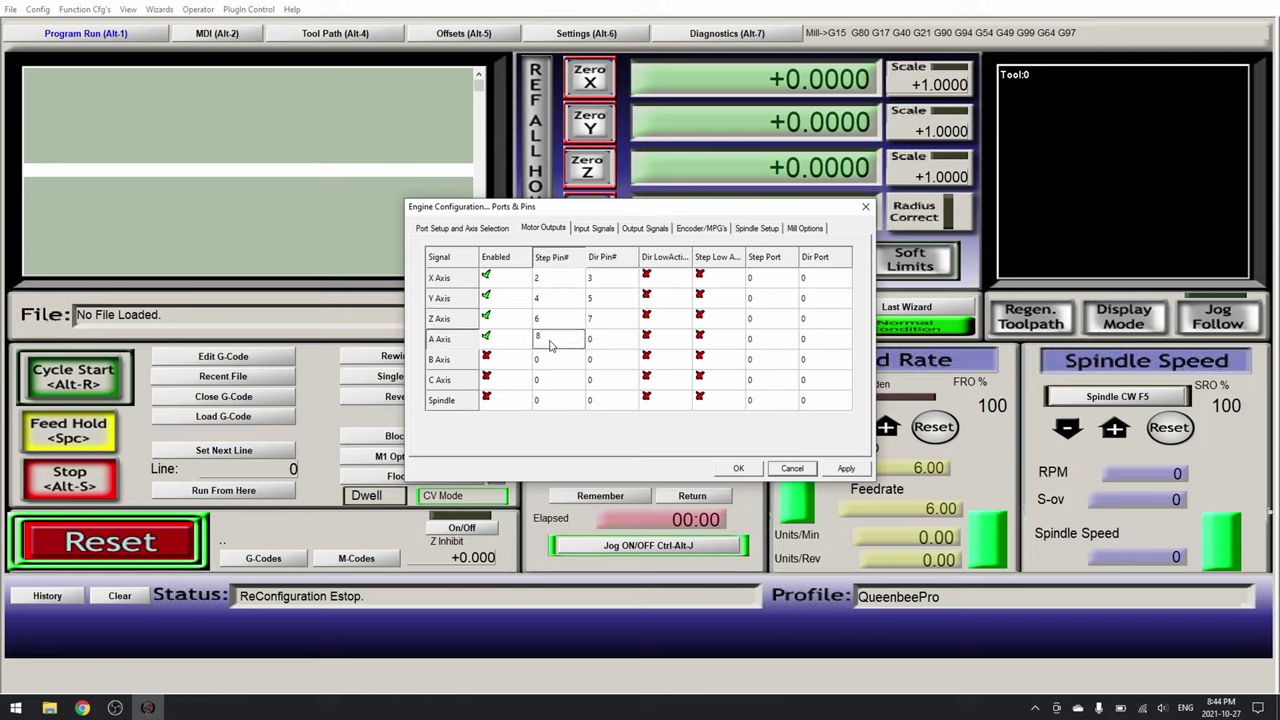
pyautogui.click(598, 340)
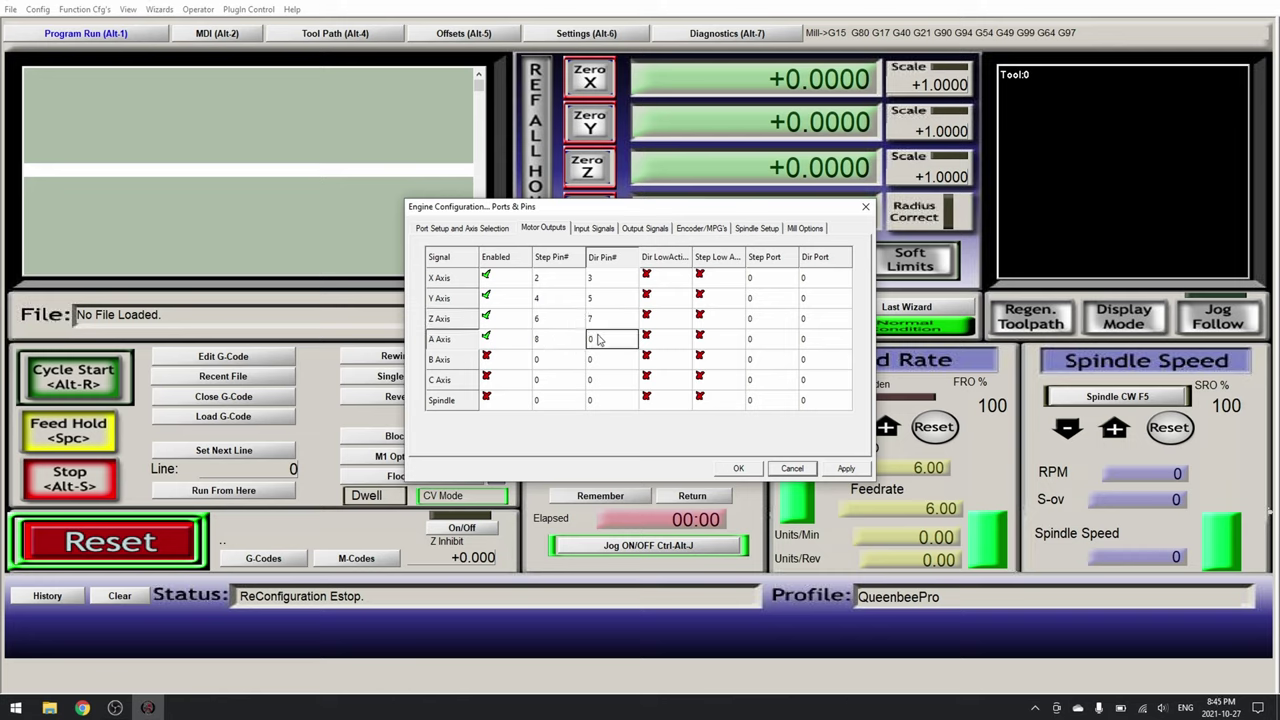
pyautogui.write('9')
pyautogui.click(845, 469)
# Step: Enable the X Home input signal on port 1, pin 3
pyautogui.click(596, 229)
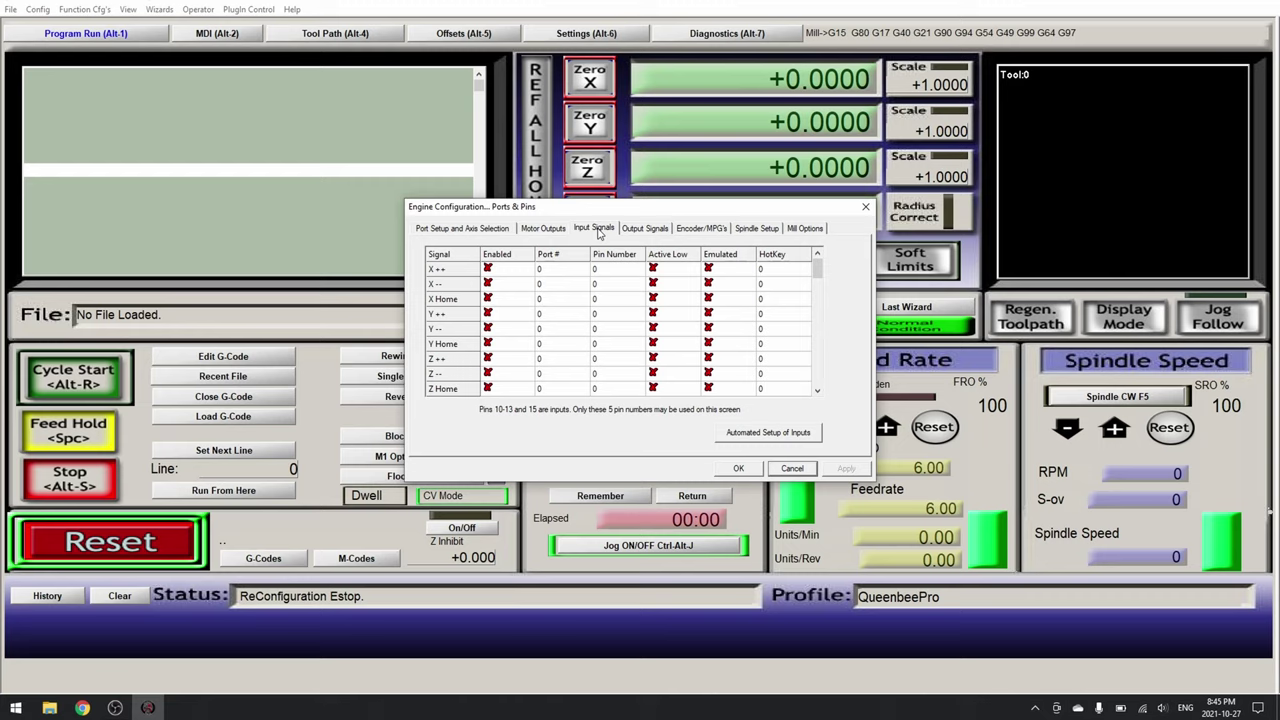
pyautogui.click(488, 300)
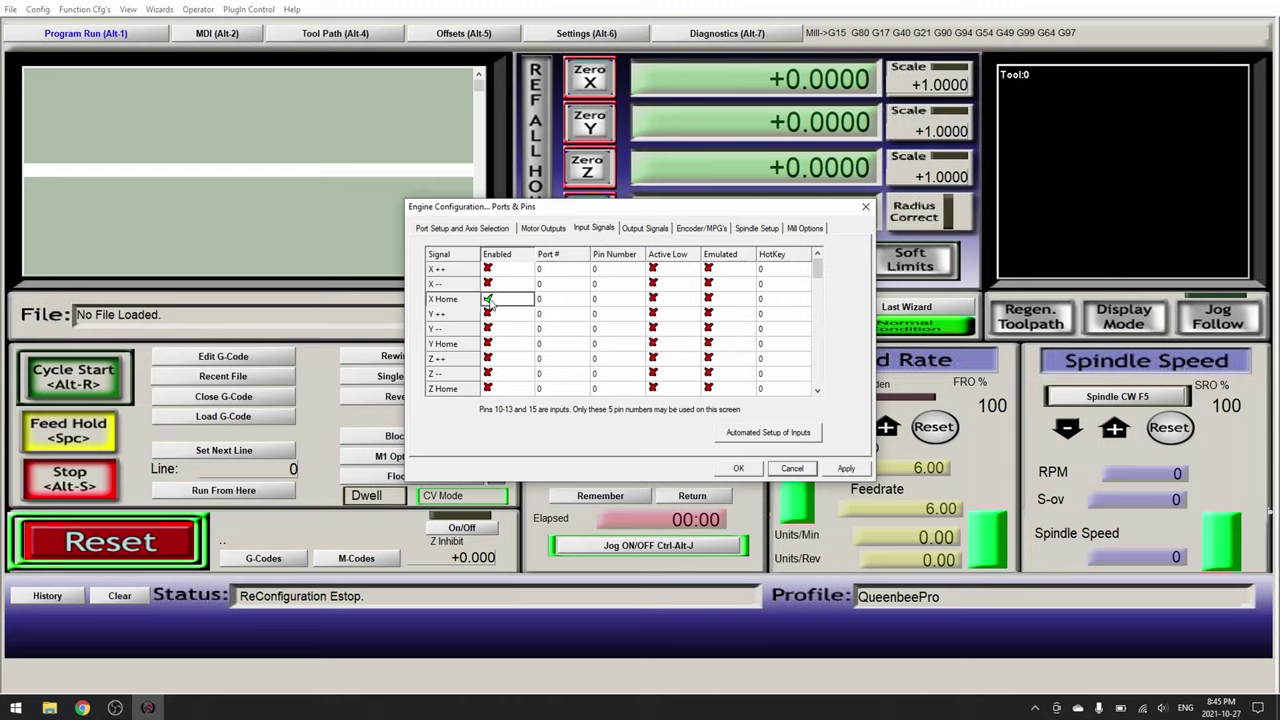
pyautogui.click(551, 303)
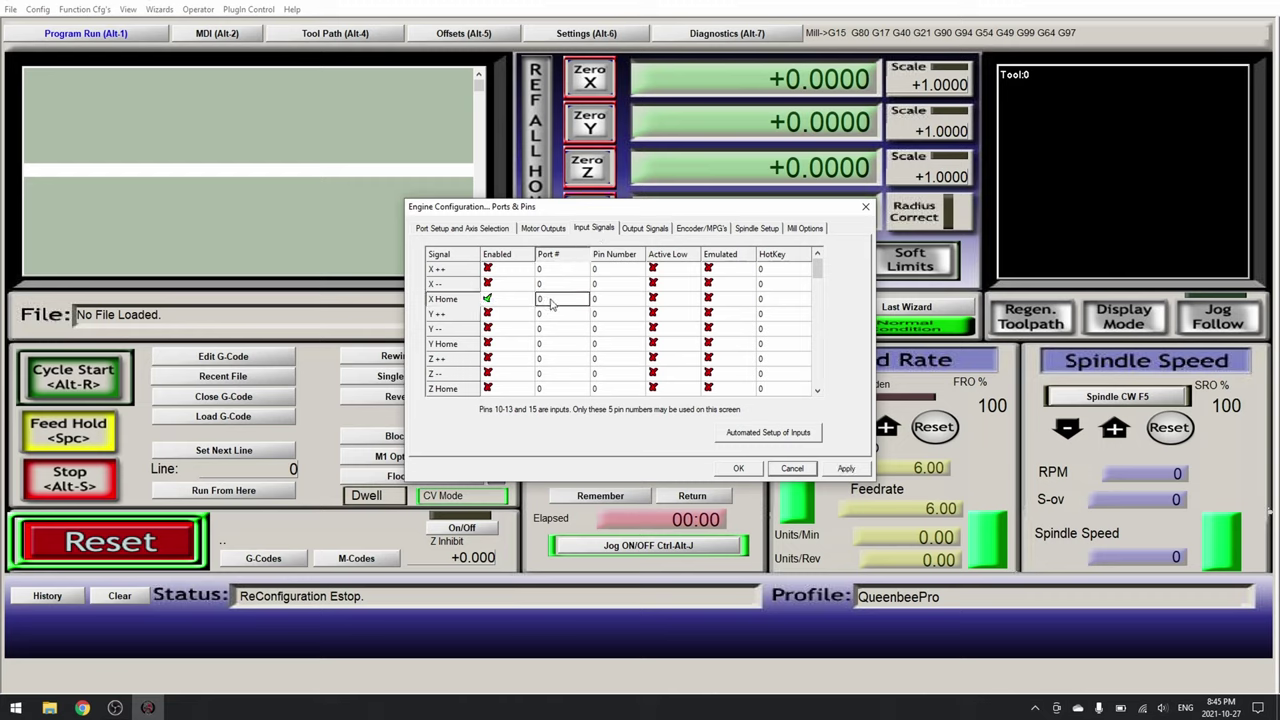
pyautogui.write('1')
pyautogui.click(612, 302)
pyautogui.write('3')
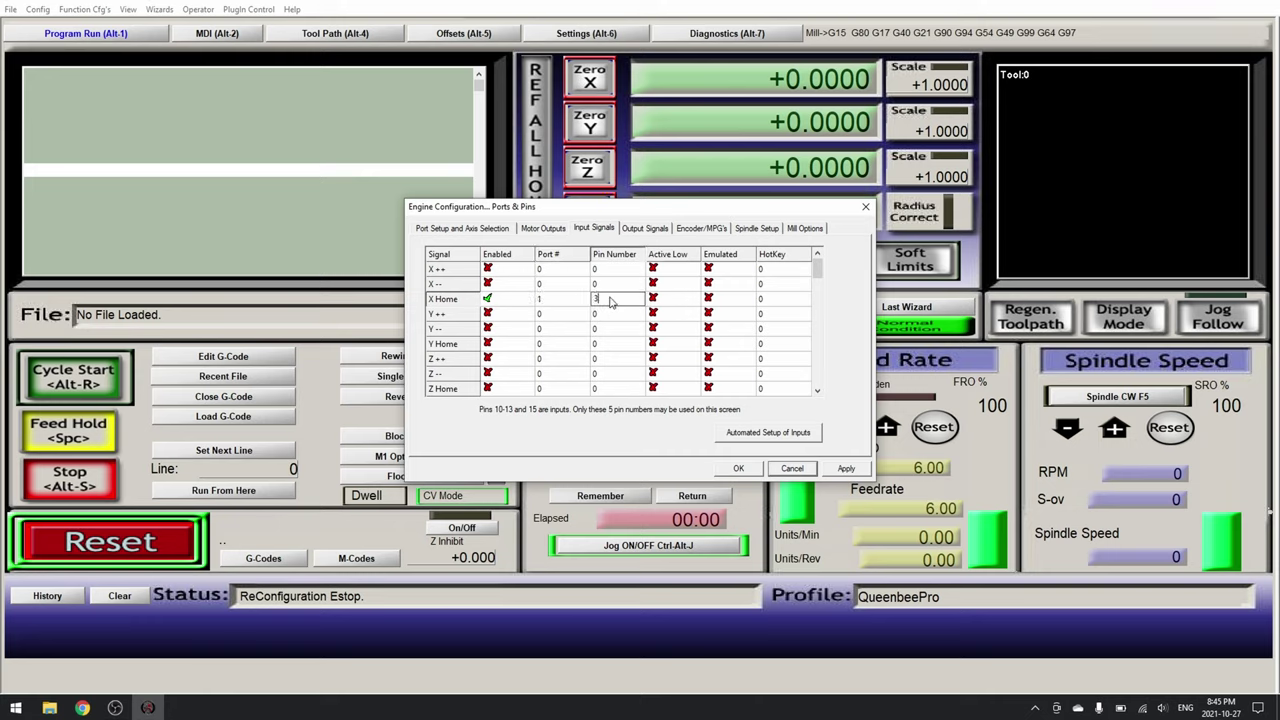
# Step: Enable Y Home on port 1, pin 4 and Z Home on port 1, pin 5
pyautogui.doubleClick(510, 346)
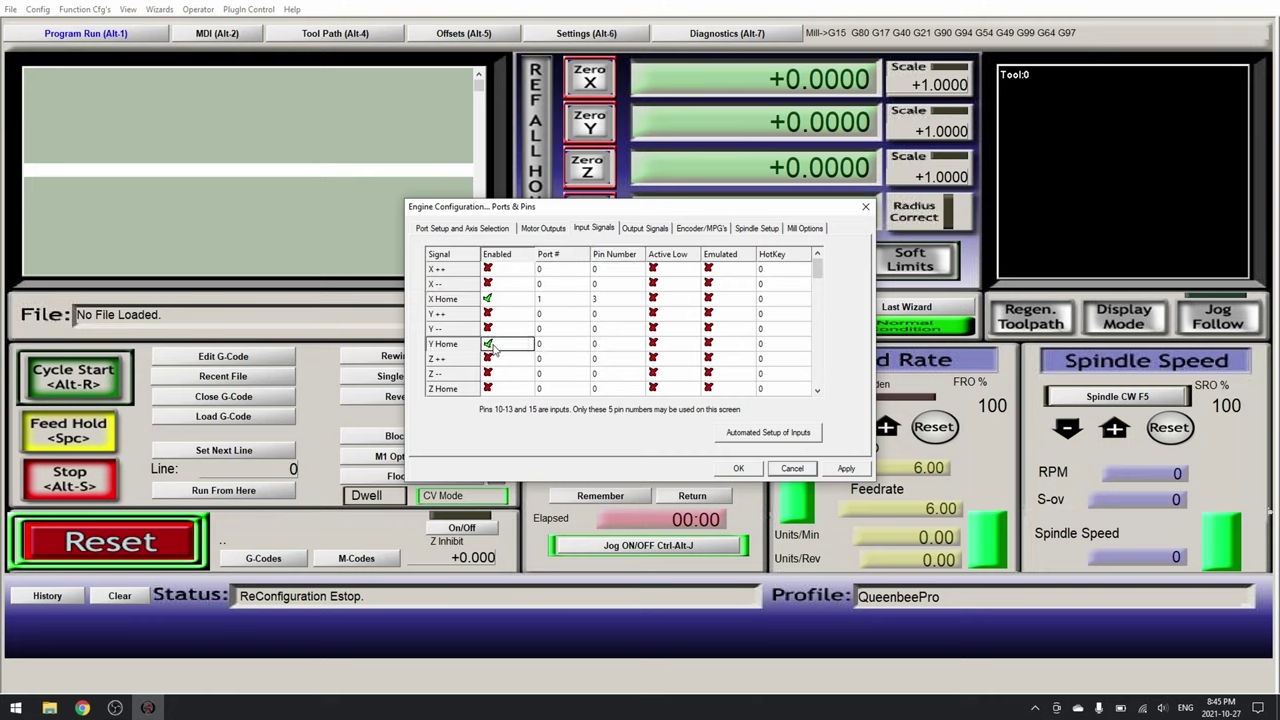
pyautogui.click(553, 347)
pyautogui.write('1')
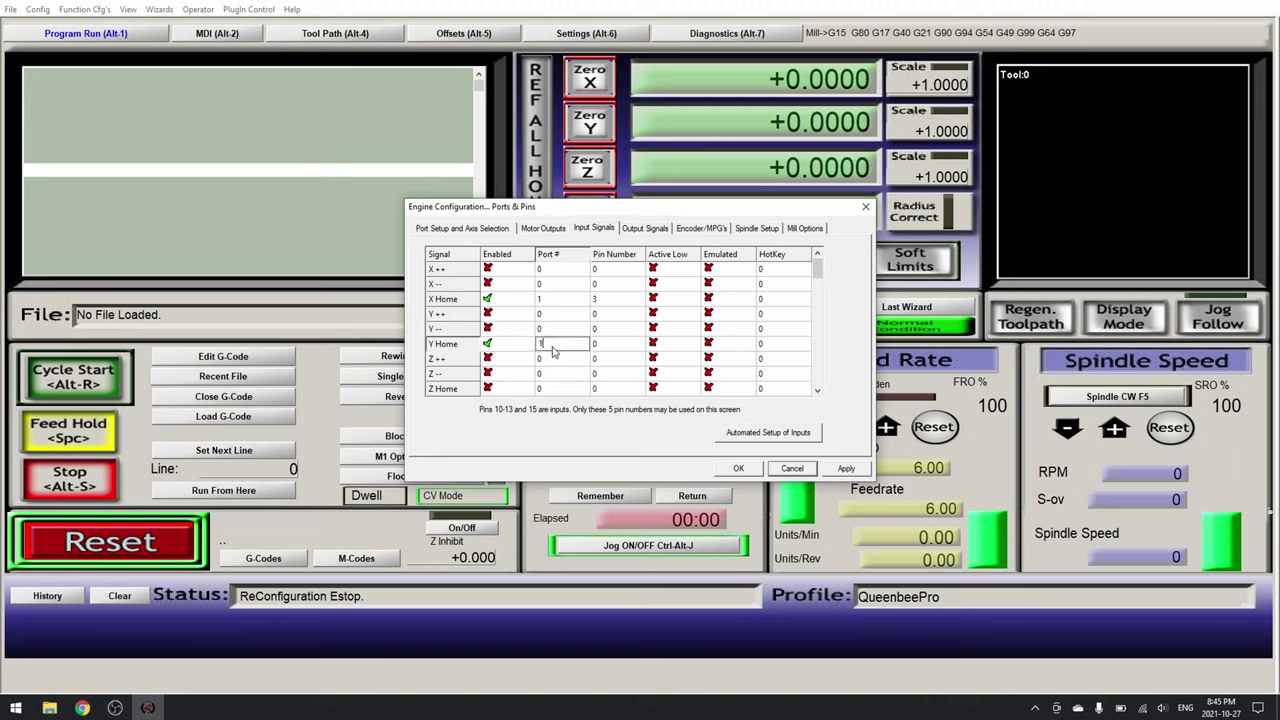
pyautogui.click(601, 345)
pyautogui.write('4')
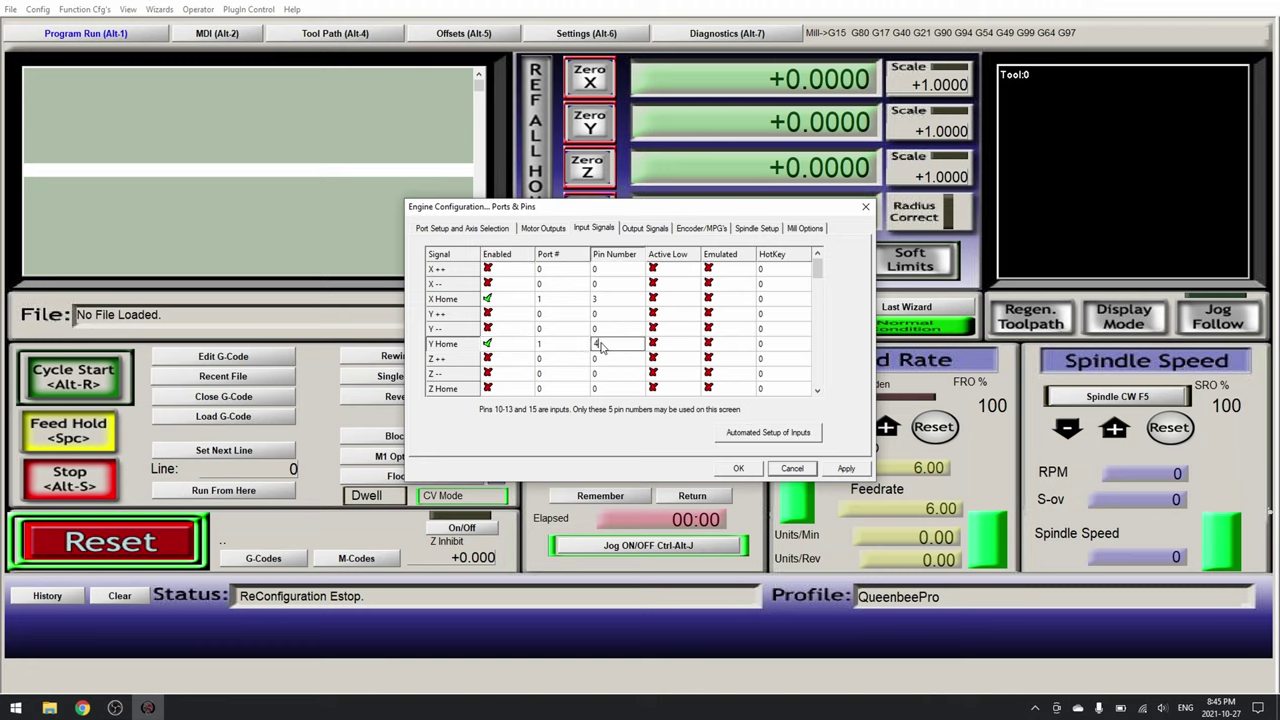
pyautogui.doubleClick(507, 390)
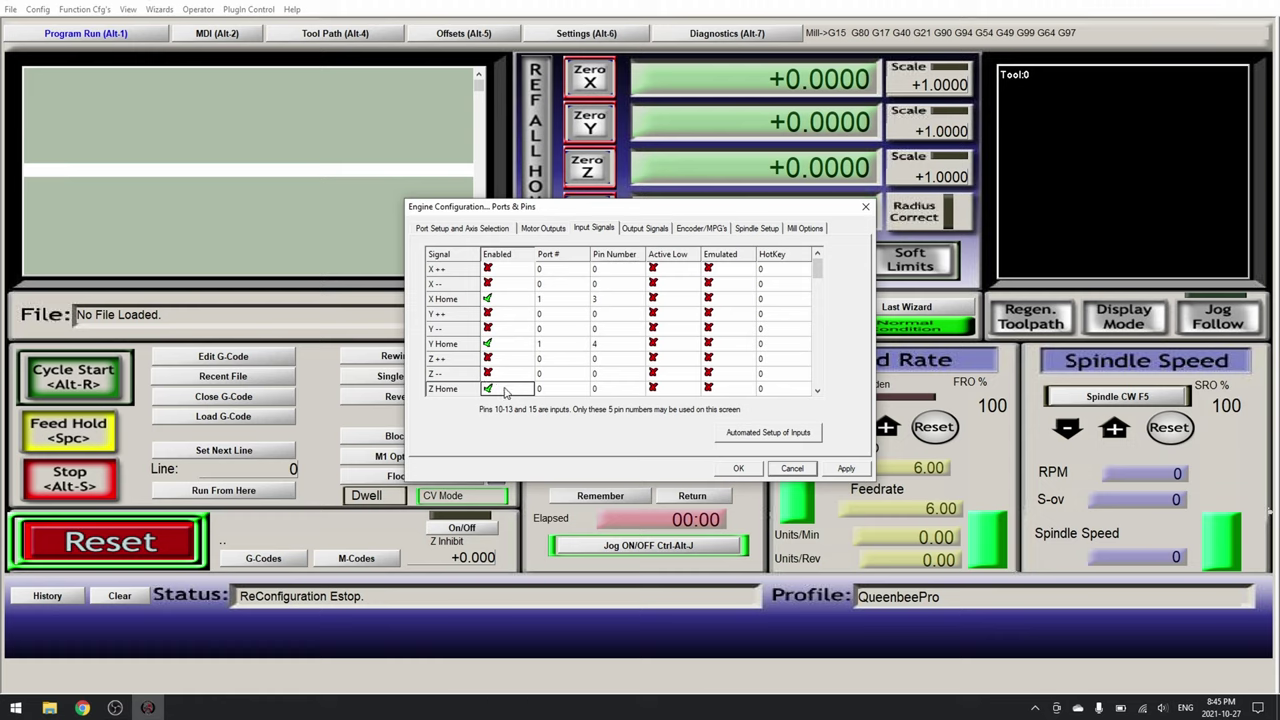
pyautogui.click(548, 390)
pyautogui.write('1')
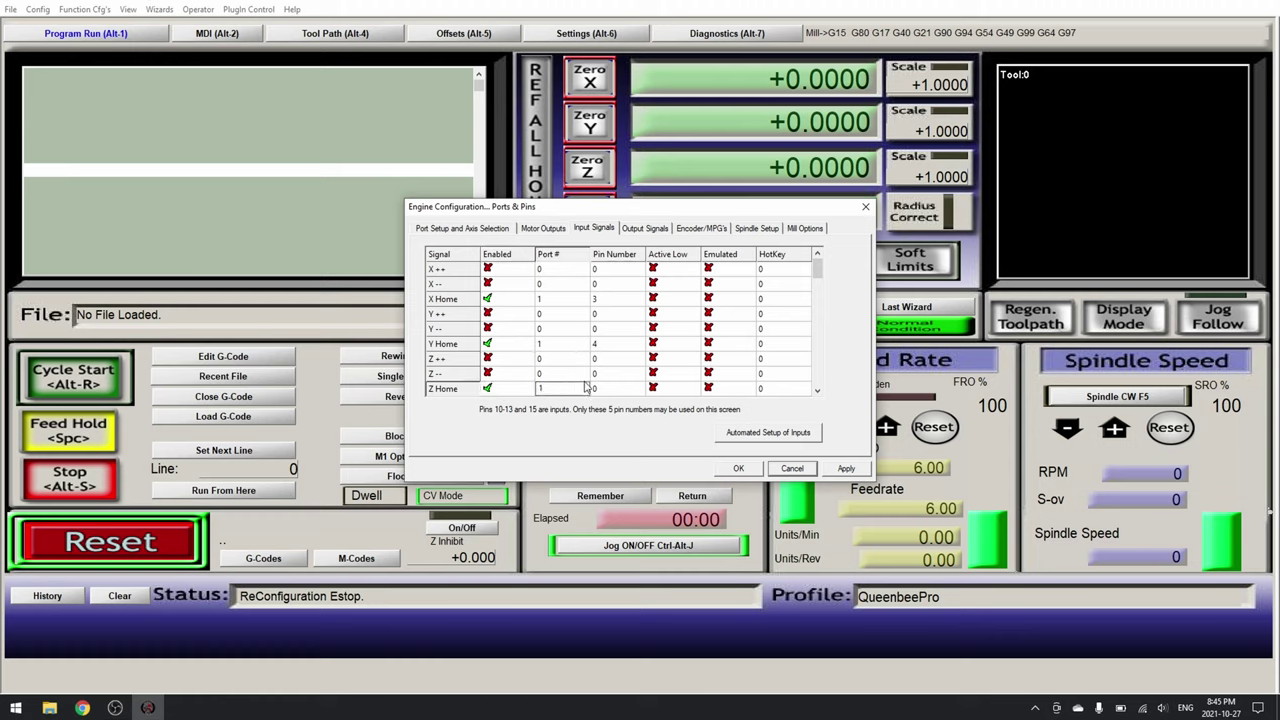
pyautogui.click(606, 390)
# Step: Assign the EStop input to port 1, pin 1, apply the change and close Ports and Pins
pyautogui.write('5')
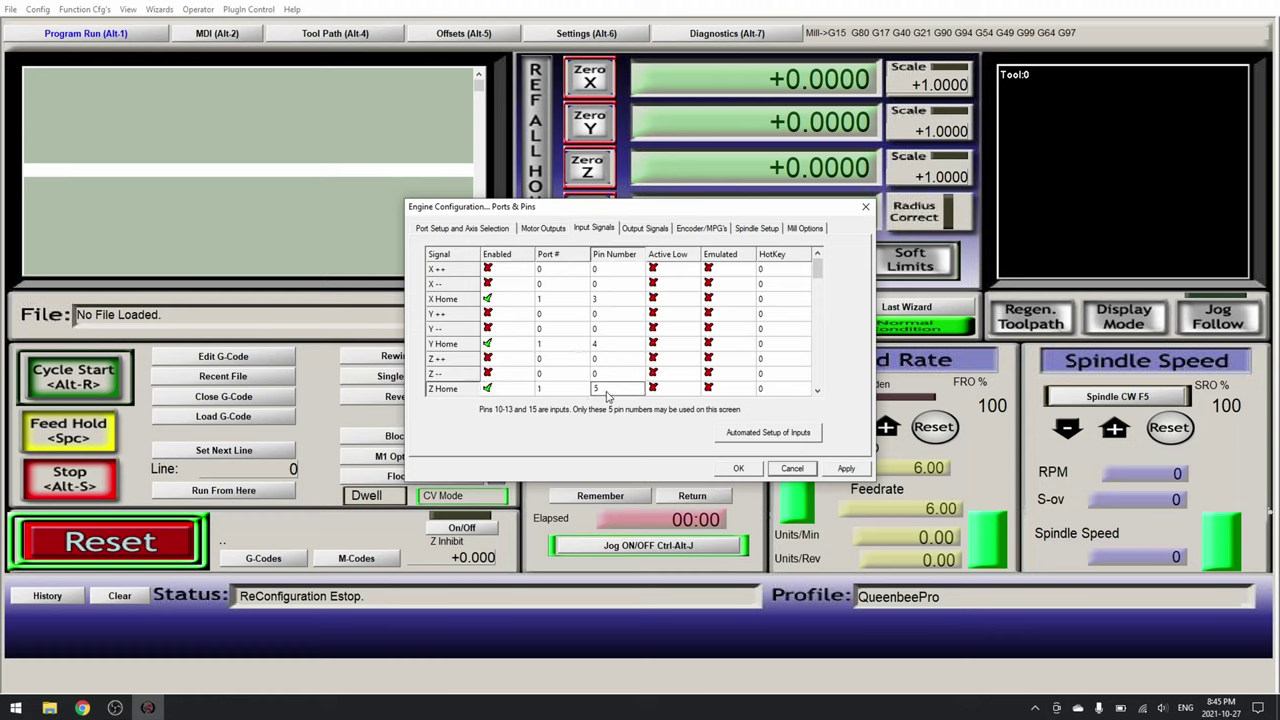
pyautogui.moveTo(819, 268); pyautogui.dragTo(821, 318)
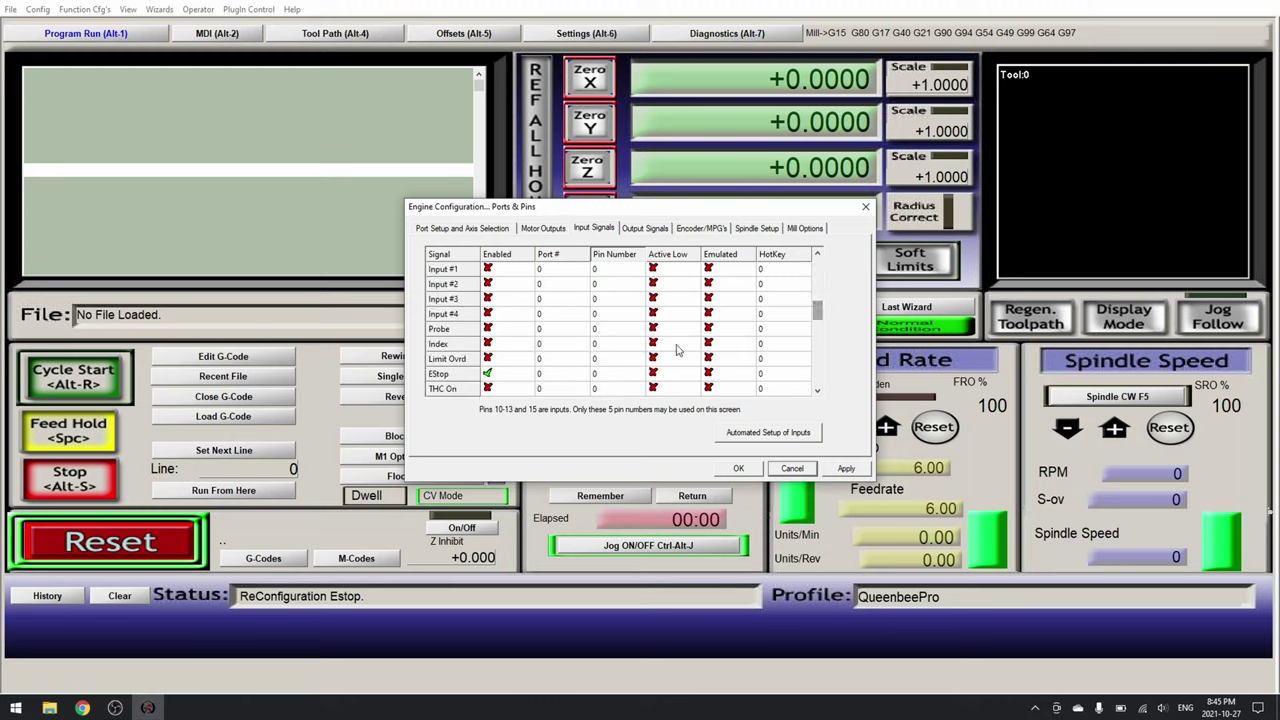
pyautogui.click(538, 375)
pyautogui.write('1')
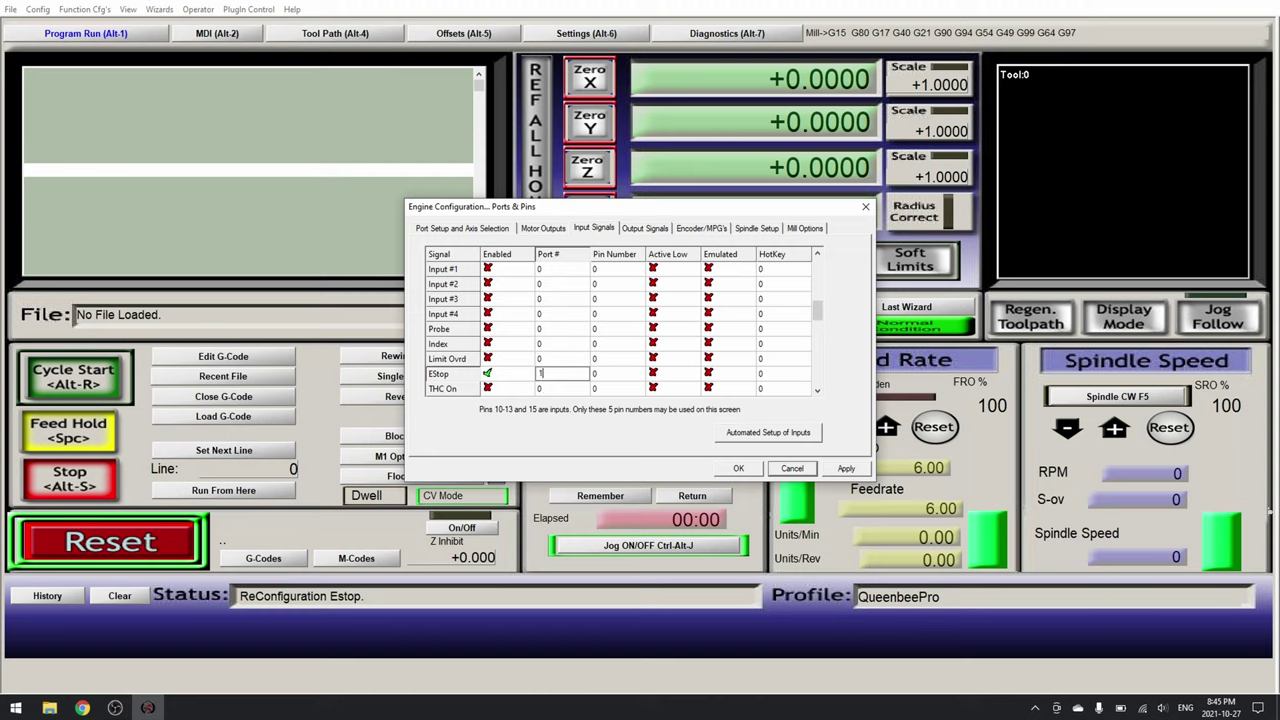
pyautogui.click(603, 375)
pyautogui.write('1')
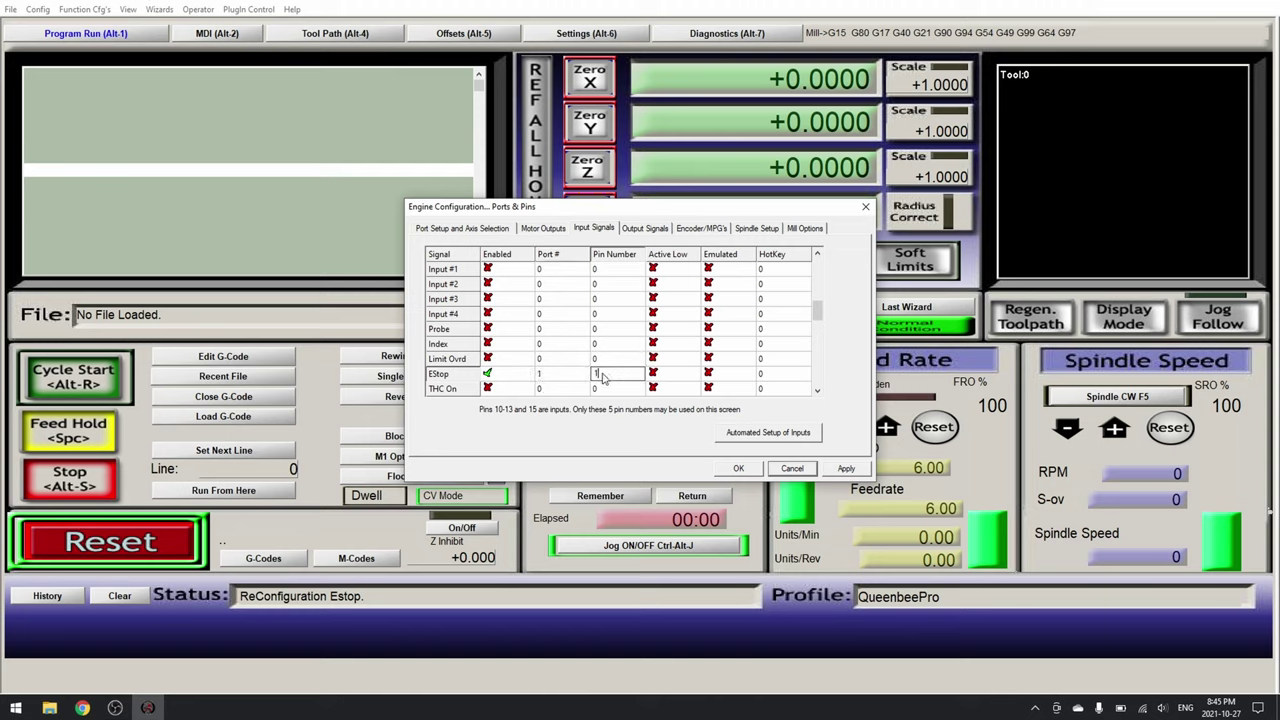
pyautogui.click(846, 468)
pyautogui.click(738, 468)
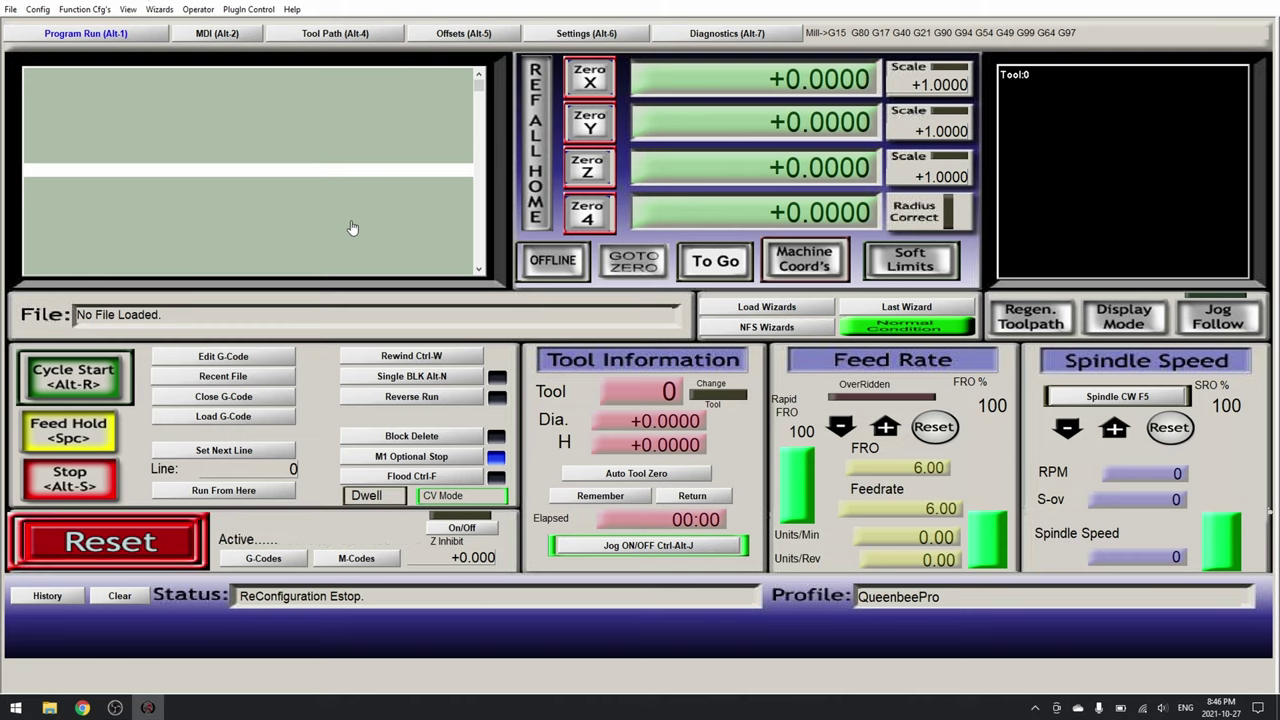
# Step: Reset Mach3 out of emergency stop, toggling the E-stop once more as a test
pyautogui.click(120, 553)
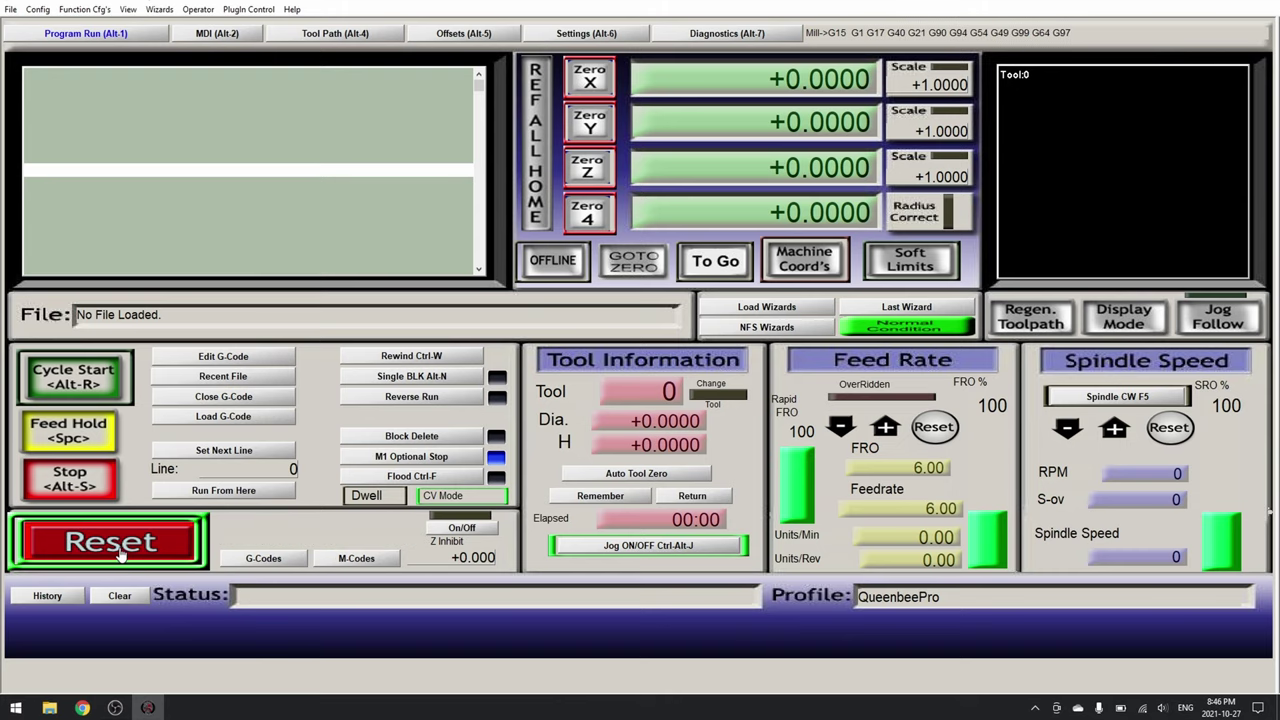
pyautogui.click(120, 553)
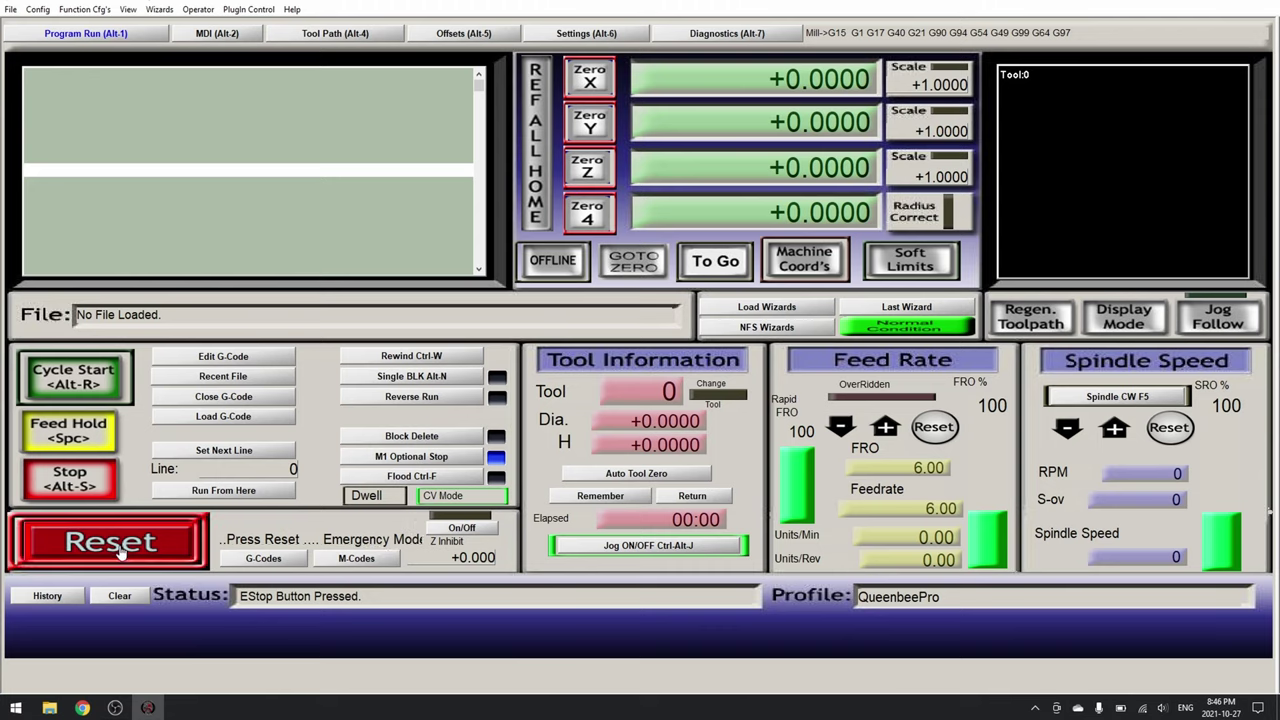
pyautogui.click(106, 546)
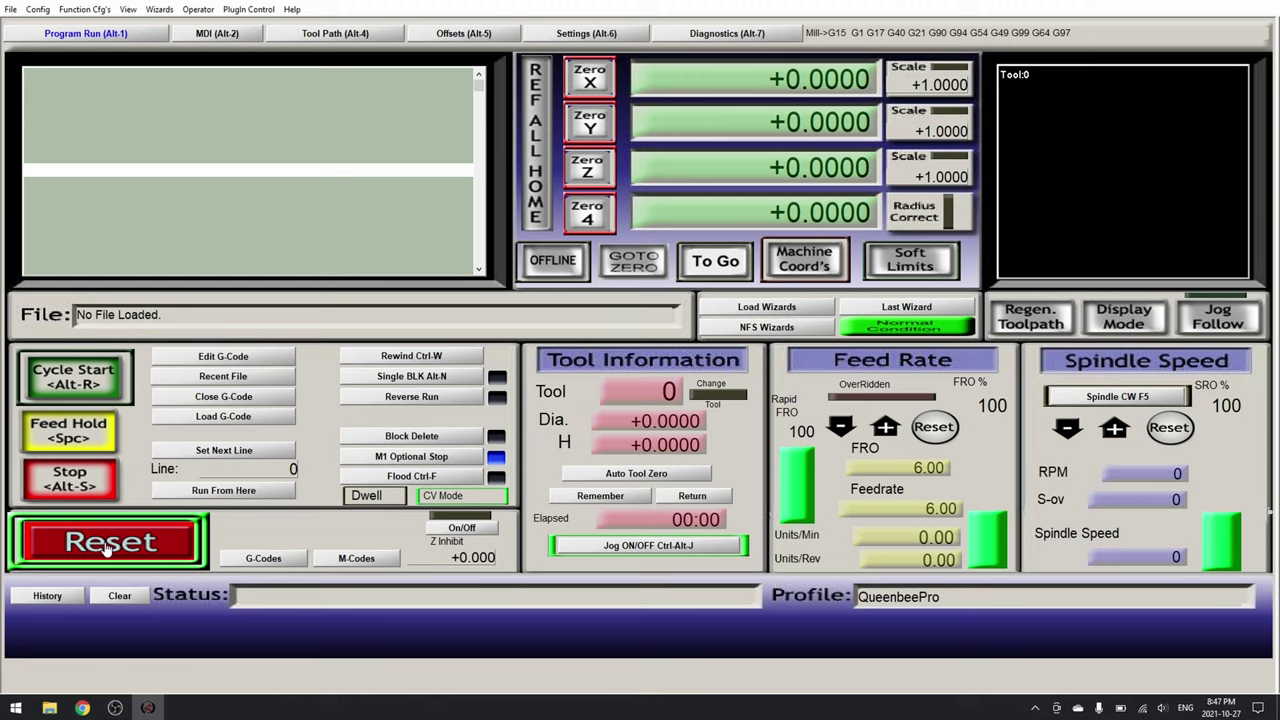
pyautogui.click(37, 10)
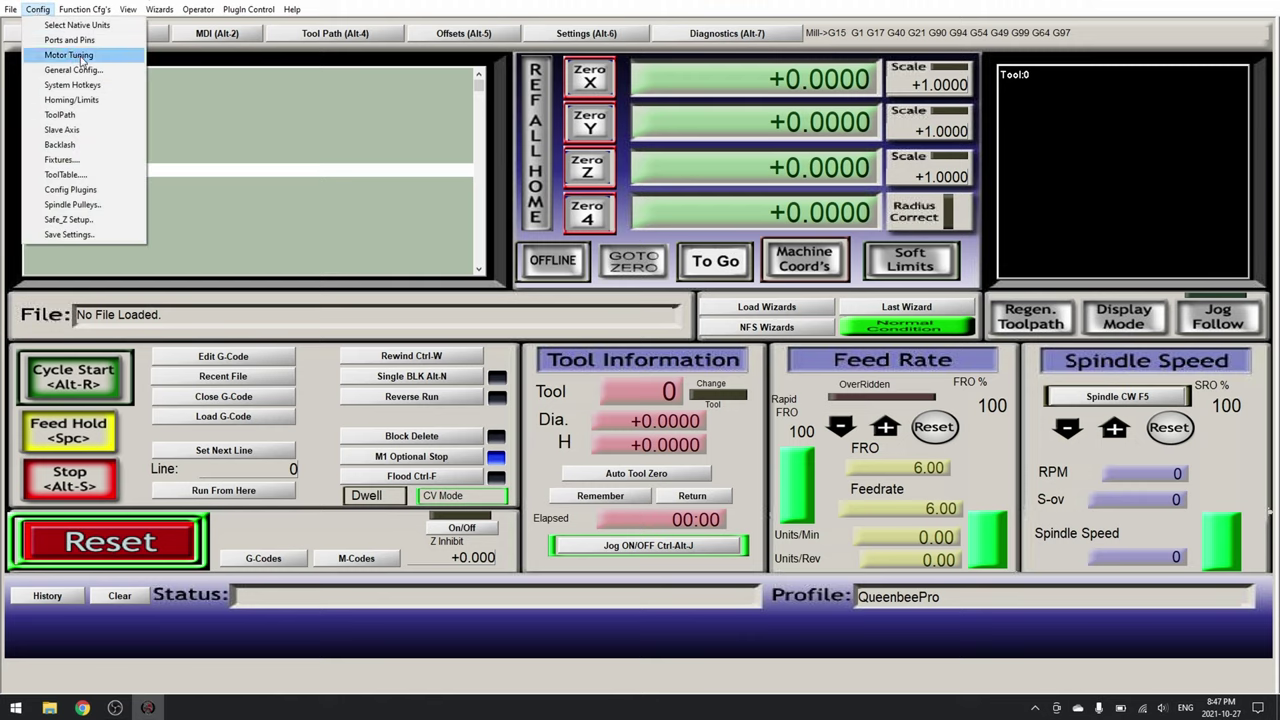
# Step: In Motor Tuning, give the X axis 400 steps per unit, velocity 4000 and acceleration 300
pyautogui.click(80, 56)
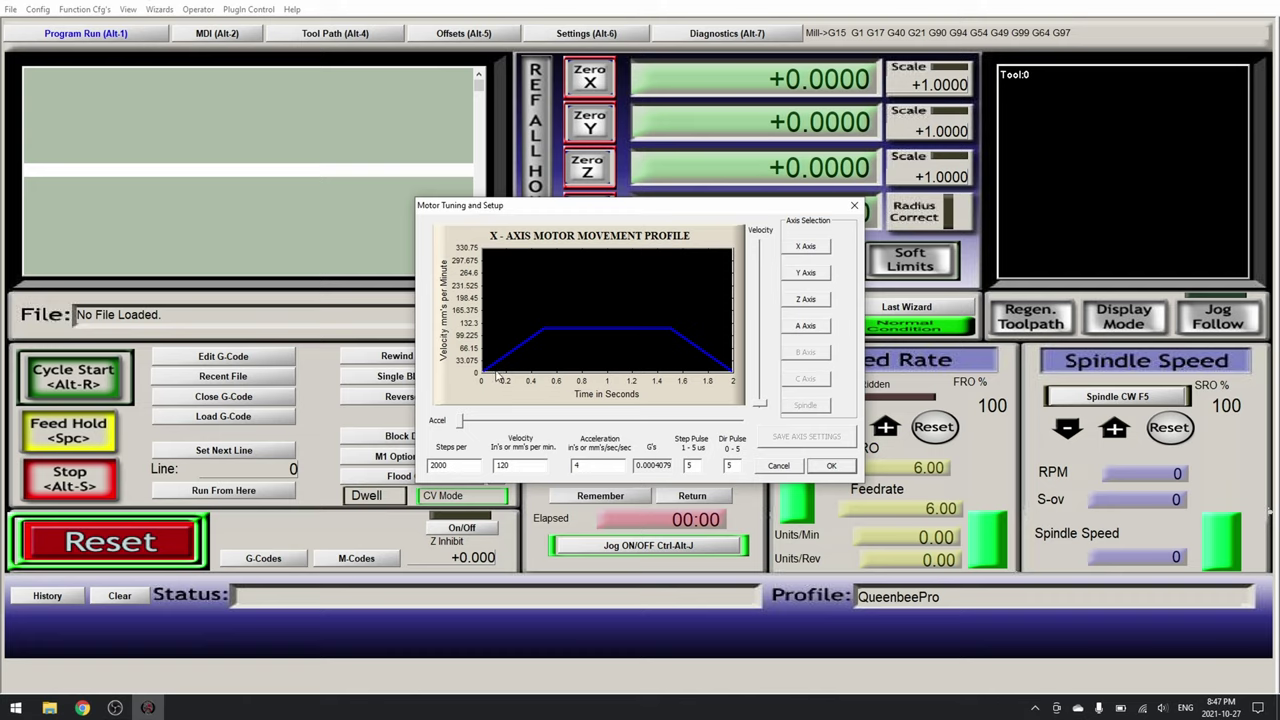
pyautogui.doubleClick(457, 468)
pyautogui.write('4')
pyautogui.doubleClick(505, 466)
pyautogui.write('4')
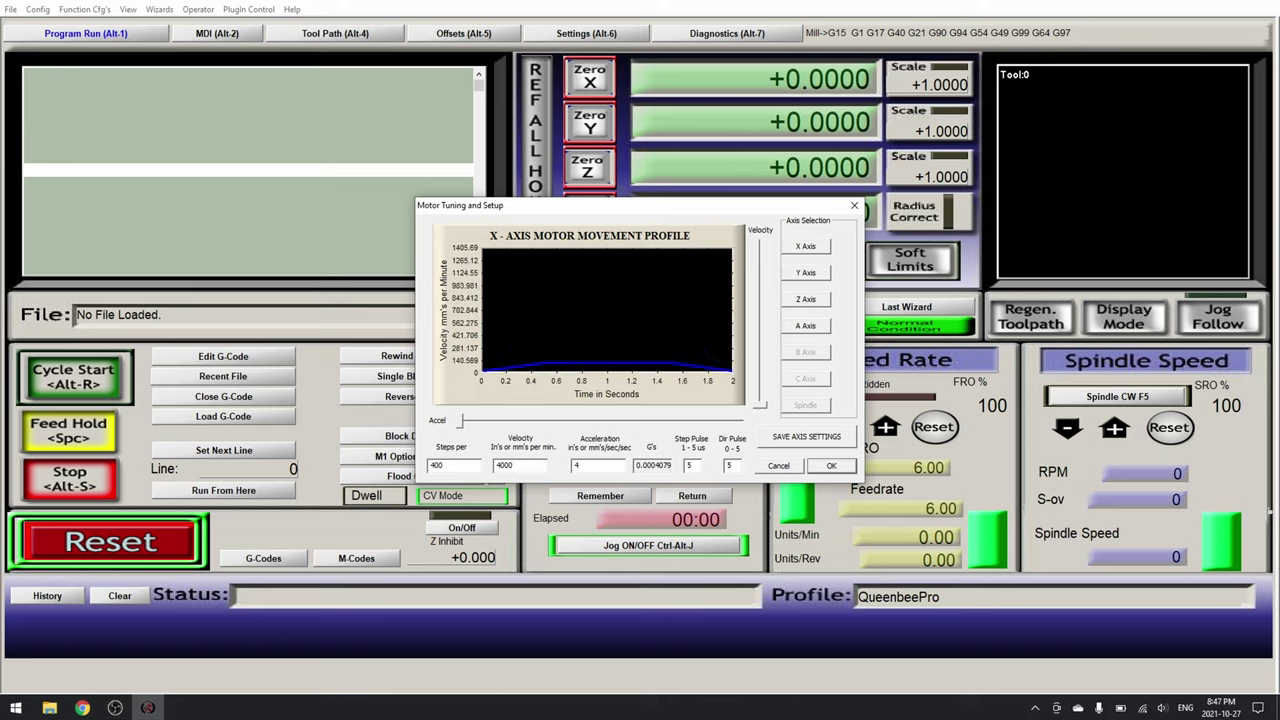
pyautogui.click(593, 470)
pyautogui.doubleClick(593, 468)
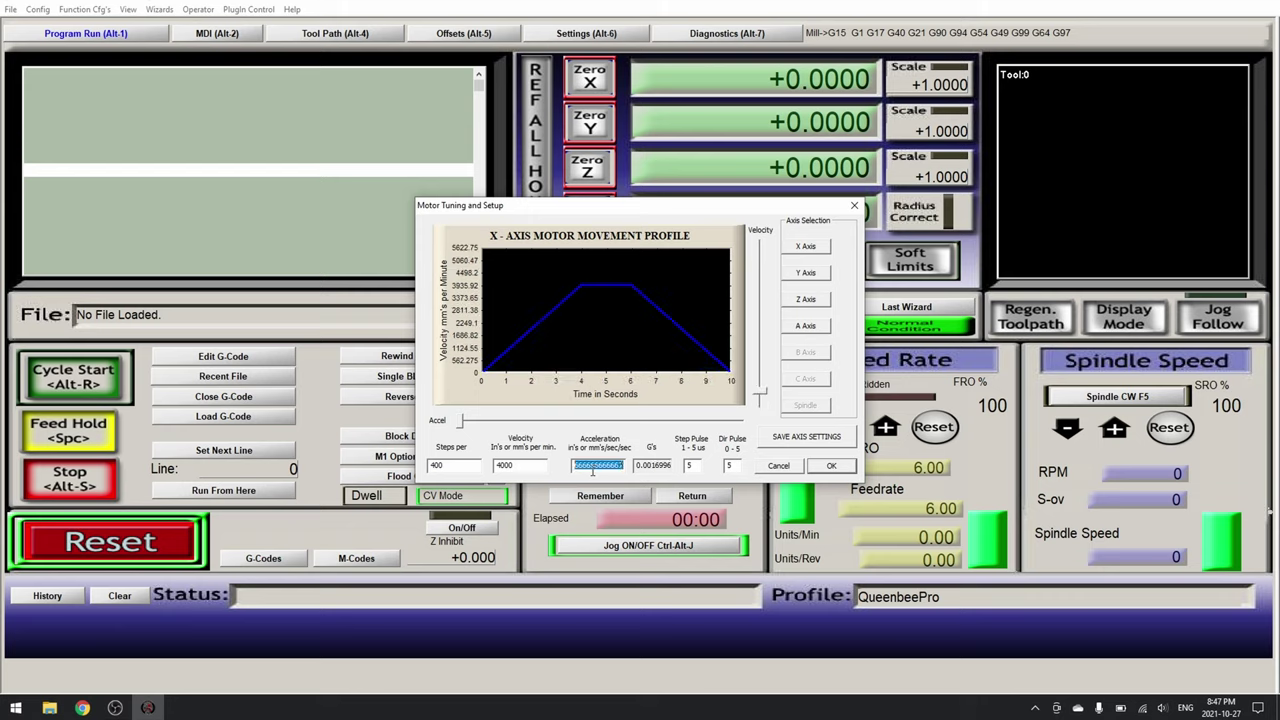
pyautogui.write('300')
# Step: Save the X tuning, then give the Y axis 400 steps, velocity 4000, acceleration 300 and save
pyautogui.click(807, 436)
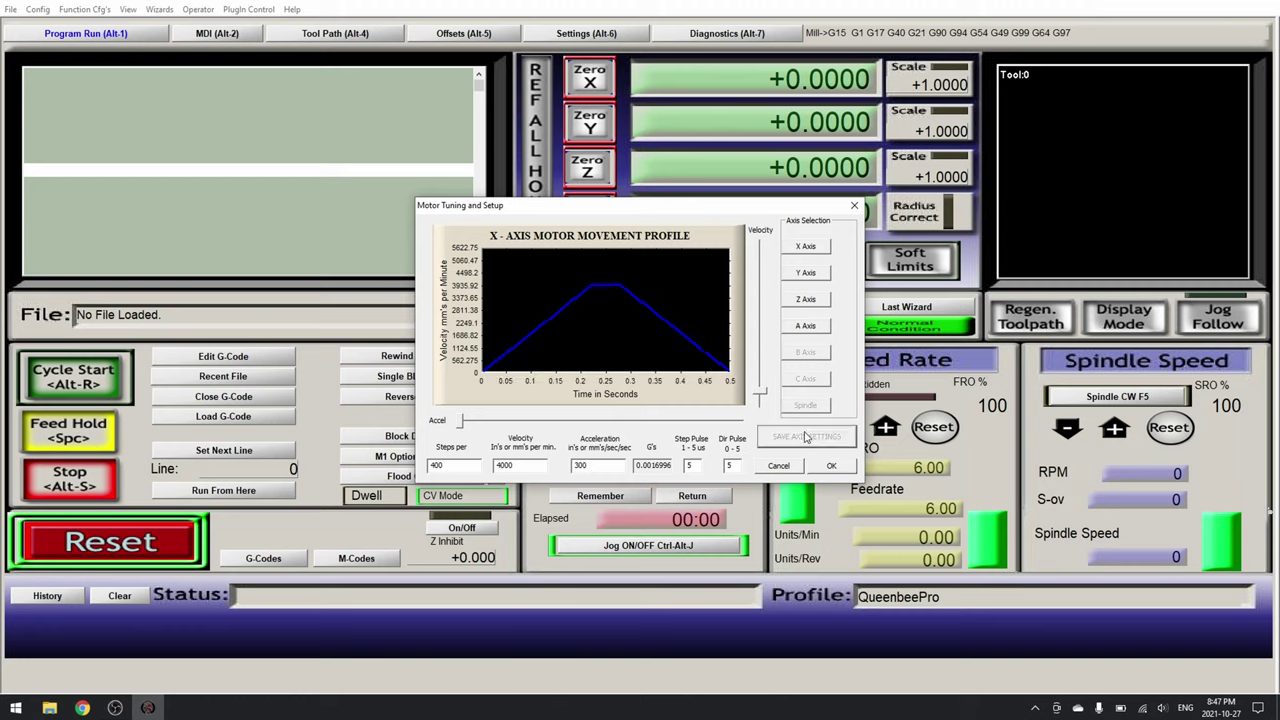
pyautogui.click(806, 273)
pyautogui.doubleClick(447, 465)
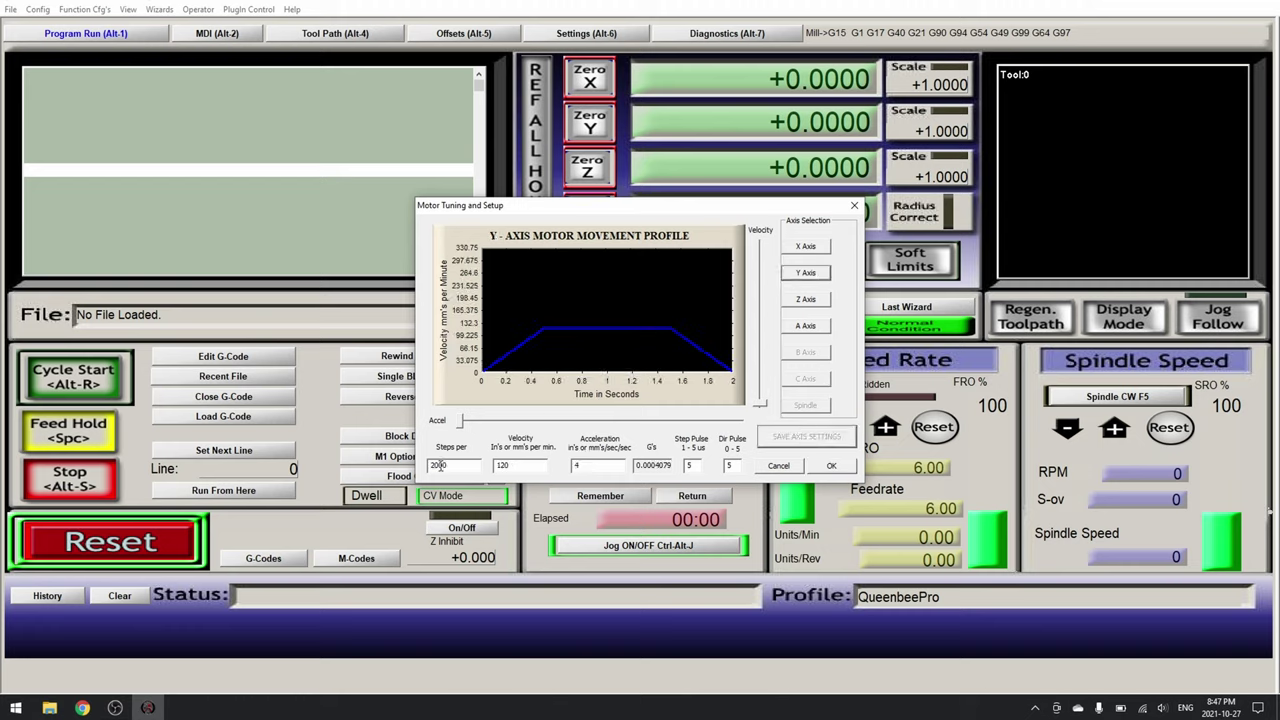
pyautogui.write('4')
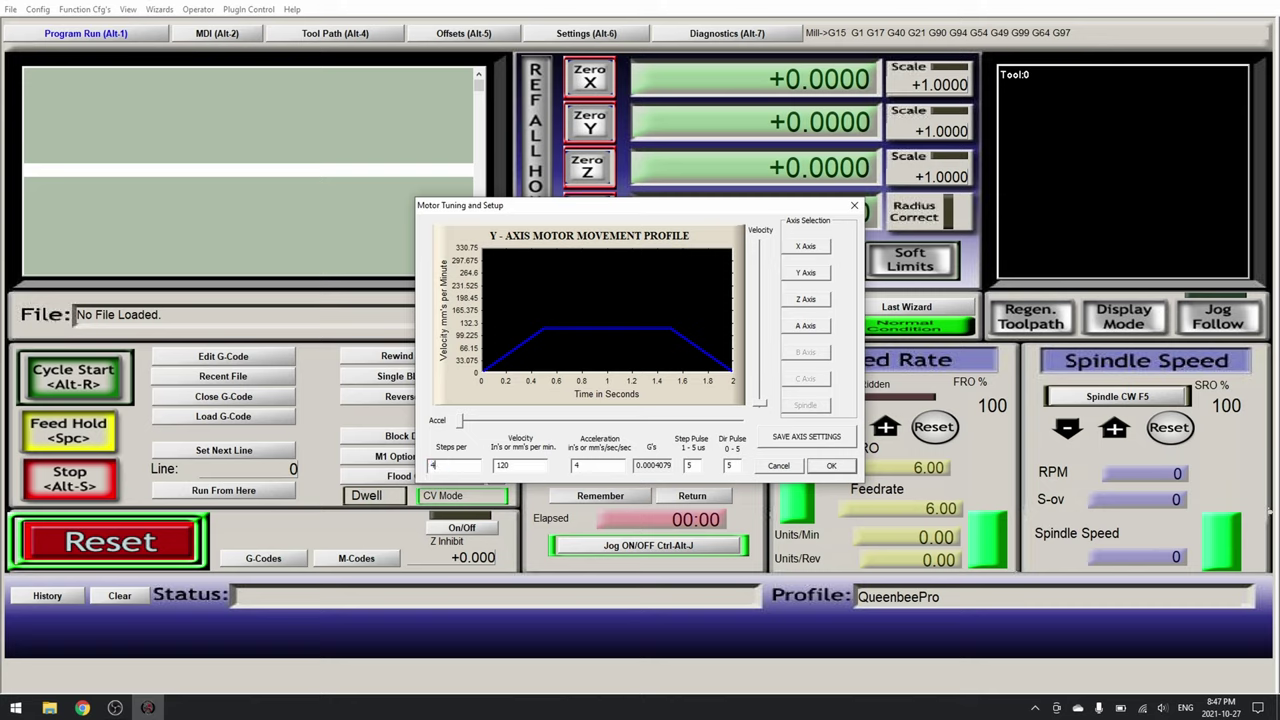
pyautogui.press('Tab')
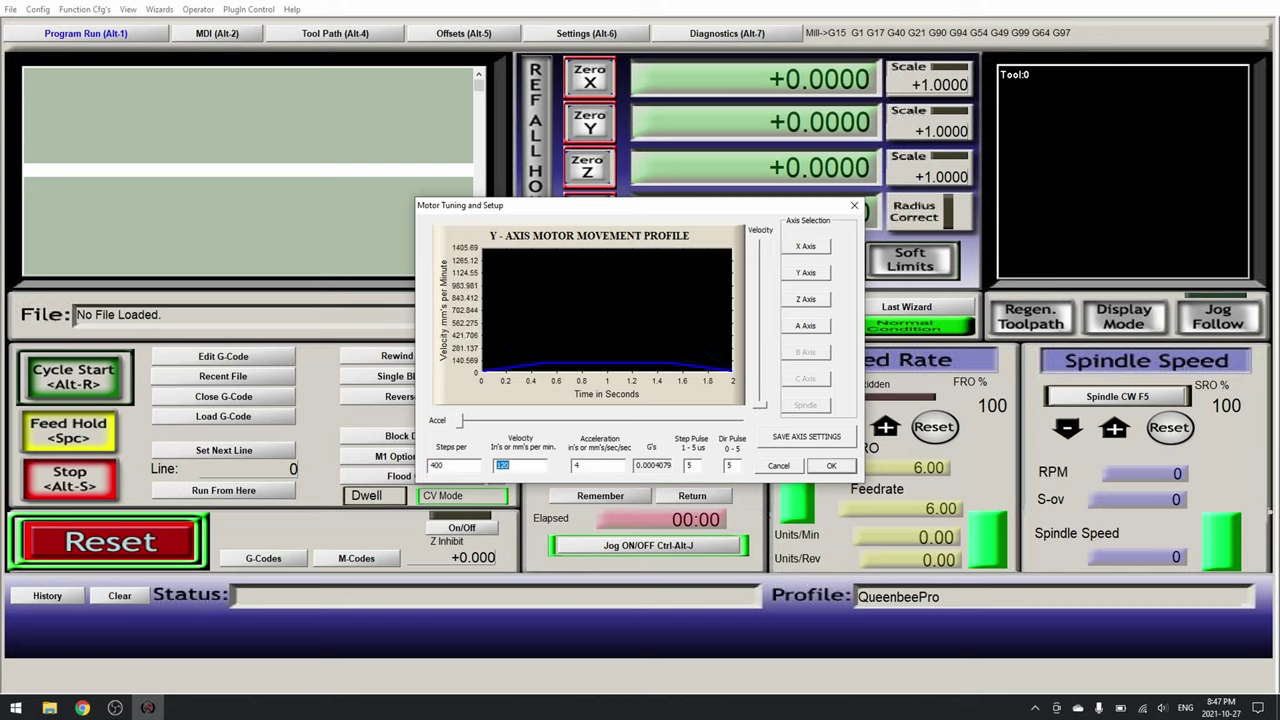
pyautogui.write('4000')
pyautogui.press('Tab')
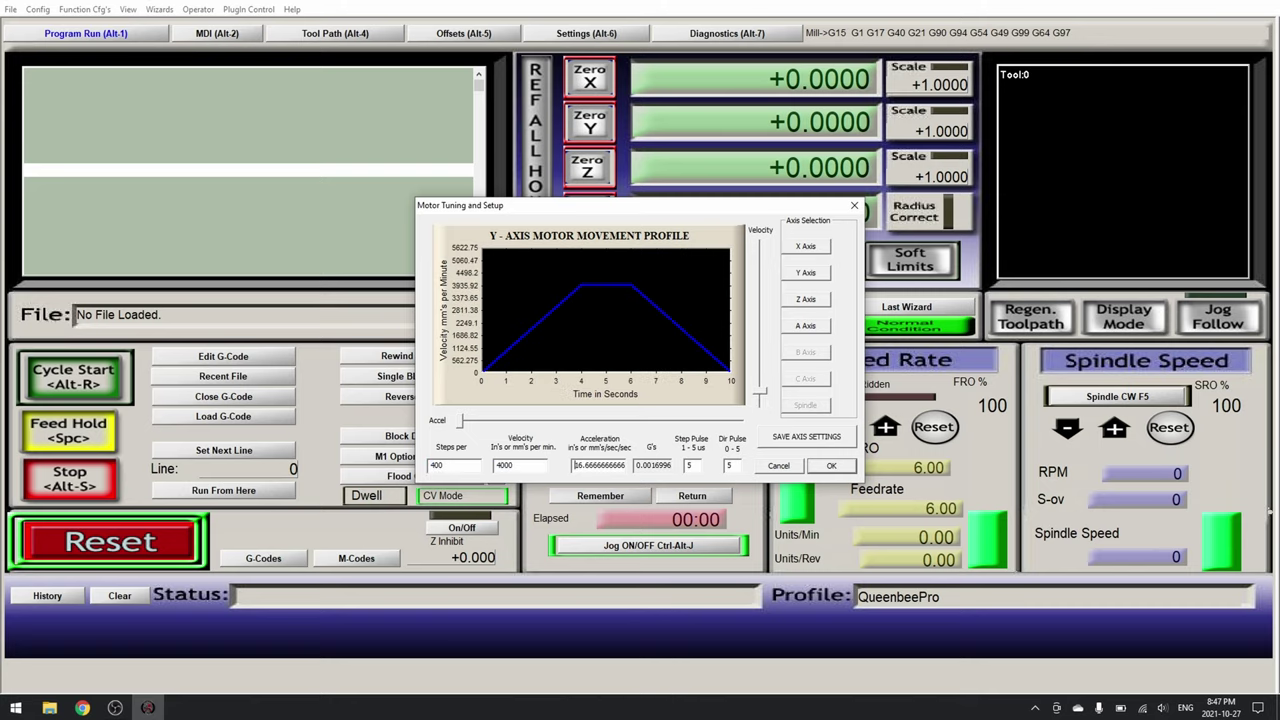
pyautogui.doubleClick(612, 466)
pyautogui.write('300')
pyautogui.click(803, 437)
# Step: Give the Z axis 400 steps per unit, velocity 4000 and acceleration 300
pyautogui.click(805, 299)
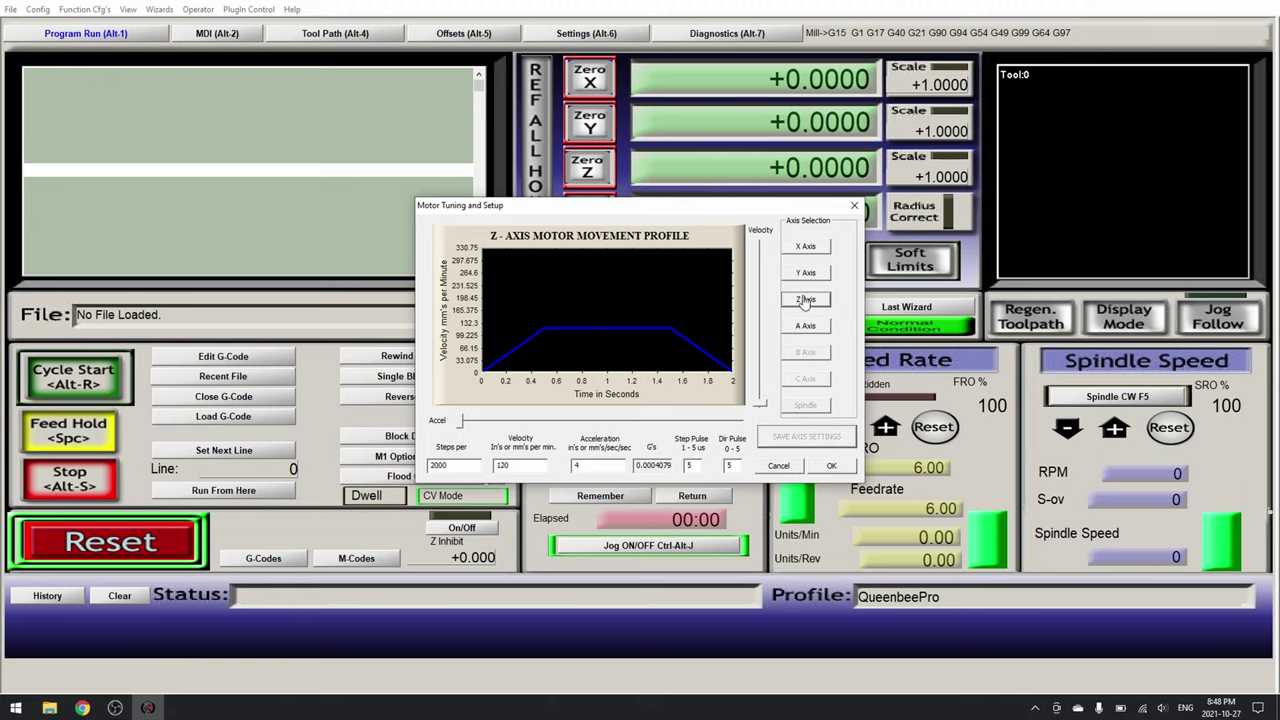
pyautogui.doubleClick(439, 465)
pyautogui.write('400')
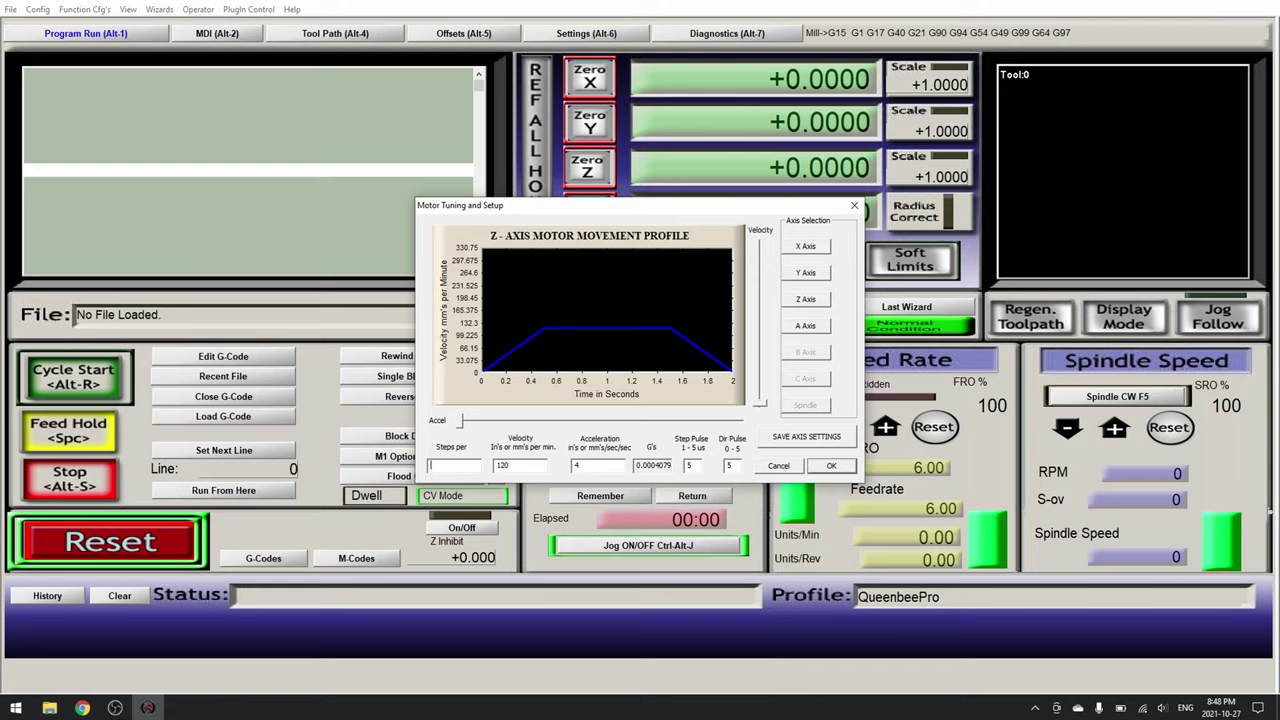
pyautogui.doubleClick(516, 467)
pyautogui.write('4000')
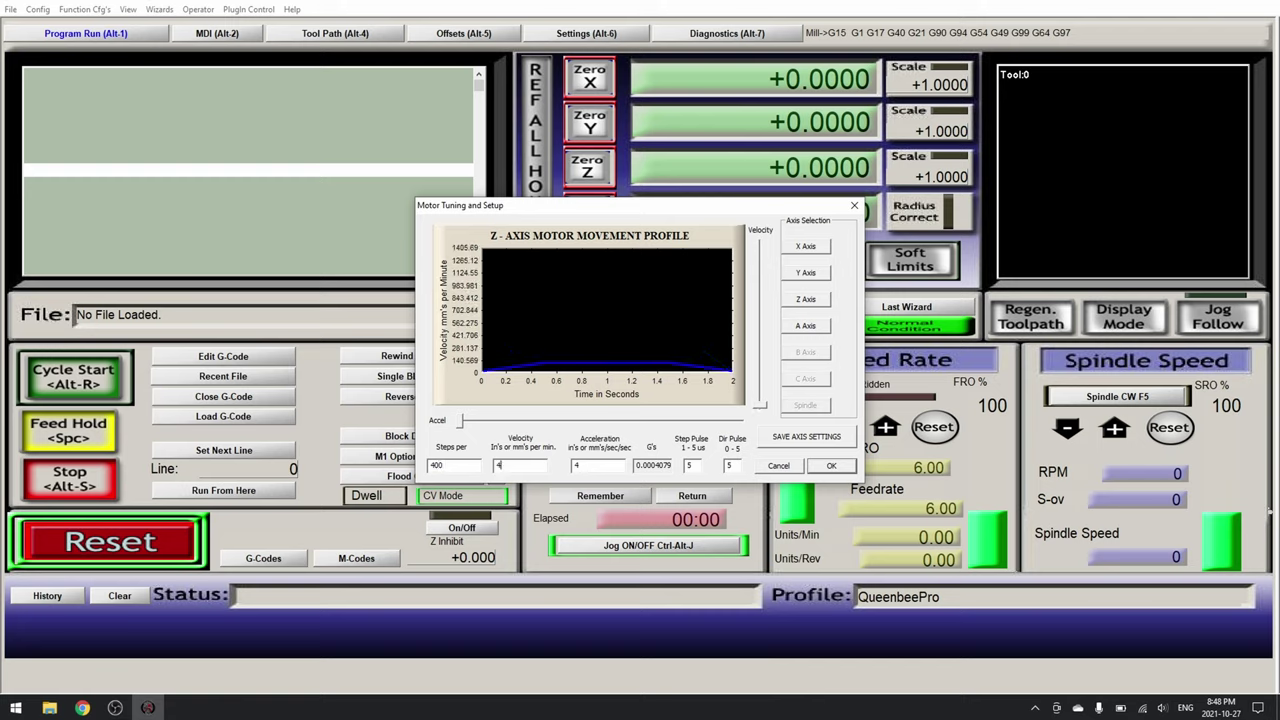
pyautogui.doubleClick(596, 466)
pyautogui.write('3')
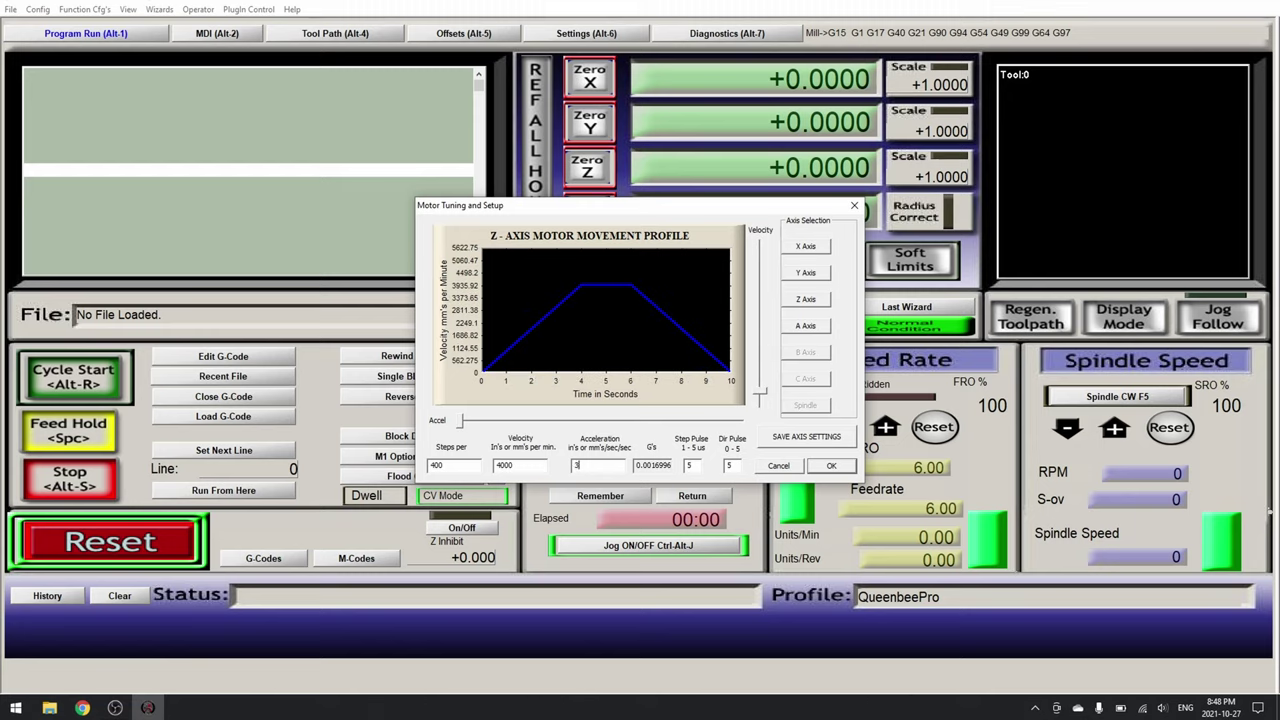
pyautogui.write('00')
# Step: Save the Z tuning, then give the A axis 400 steps, velocity 4000, acceleration 300 and save
pyautogui.click(786, 440)
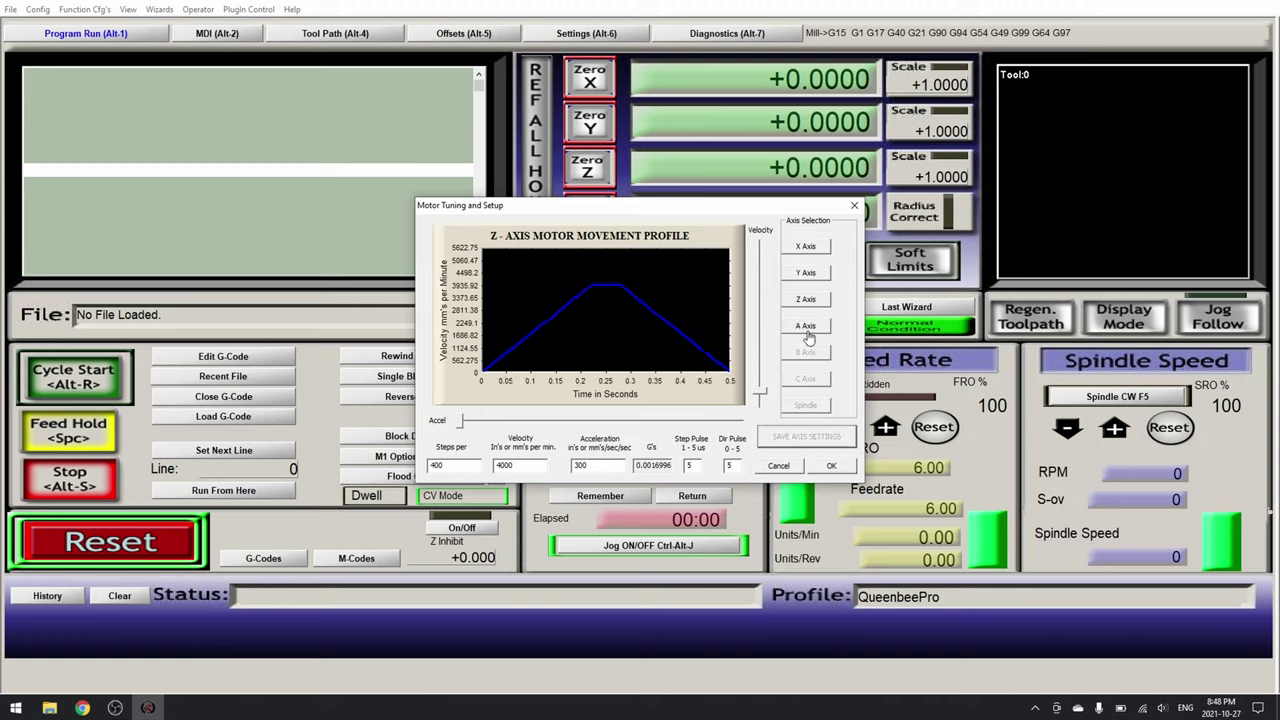
pyautogui.click(806, 328)
pyautogui.doubleClick(453, 465)
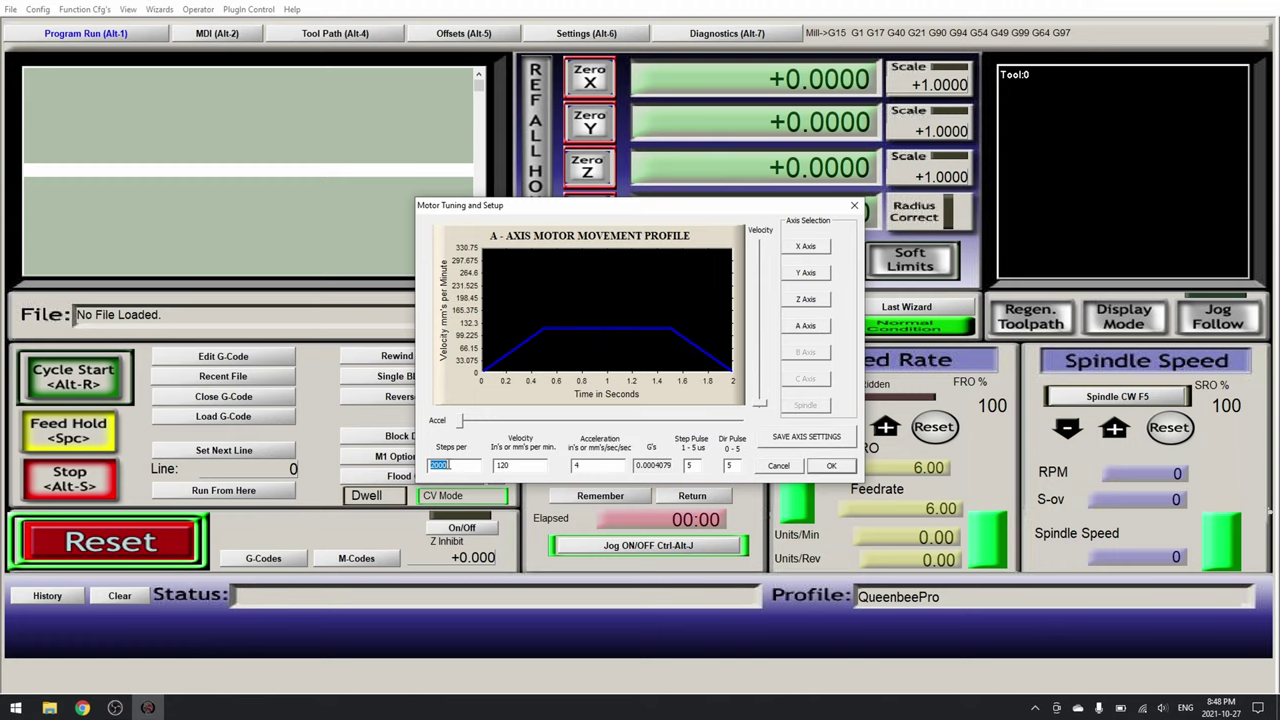
pyautogui.write('4')
pyautogui.press('Tab')
pyautogui.write('400')
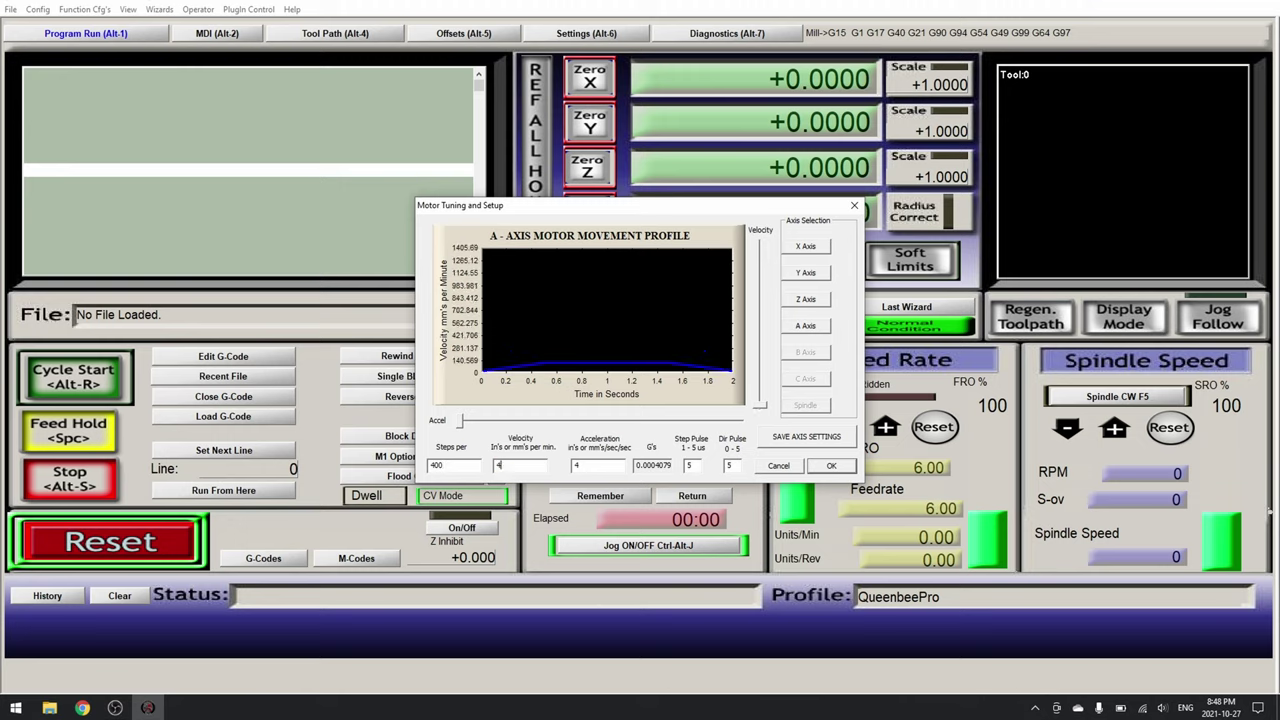
pyautogui.write('0')
pyautogui.doubleClick(585, 465)
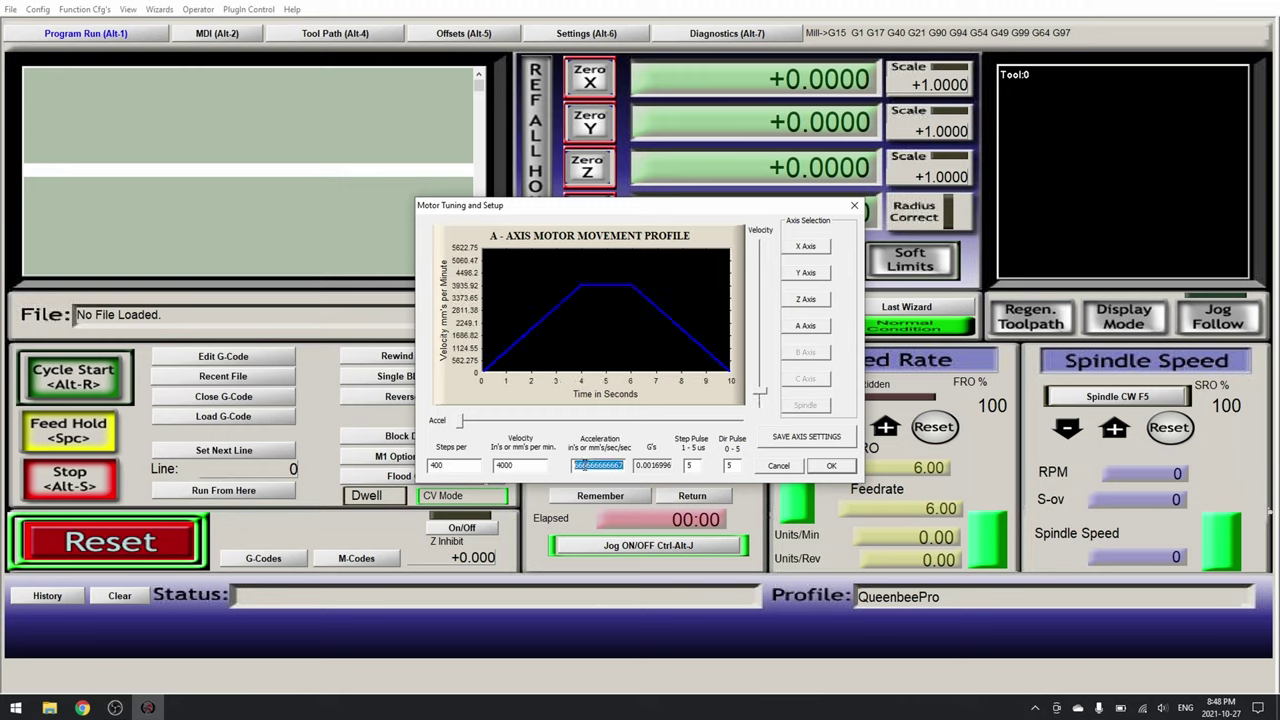
pyautogui.write('300')
pyautogui.click(778, 440)
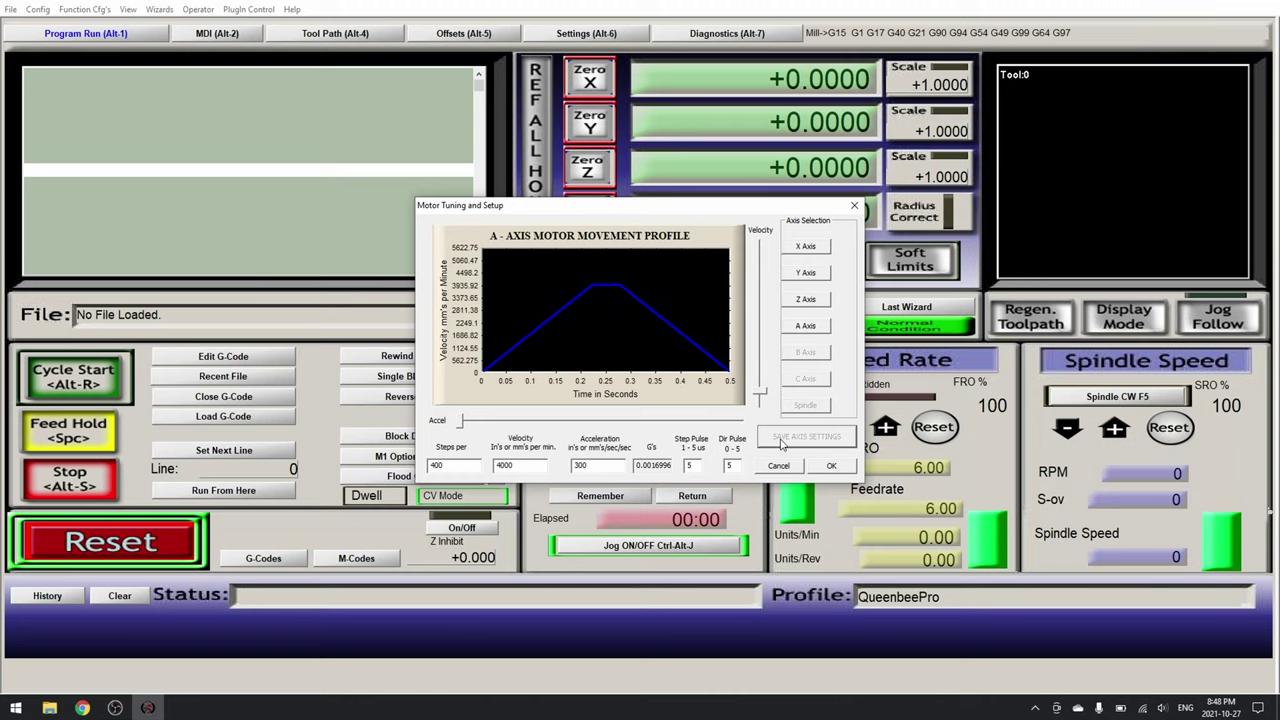
# Step: Review the X, Y, Z and A axis settings, then close Motor Tuning with OK
pyautogui.click(806, 249)
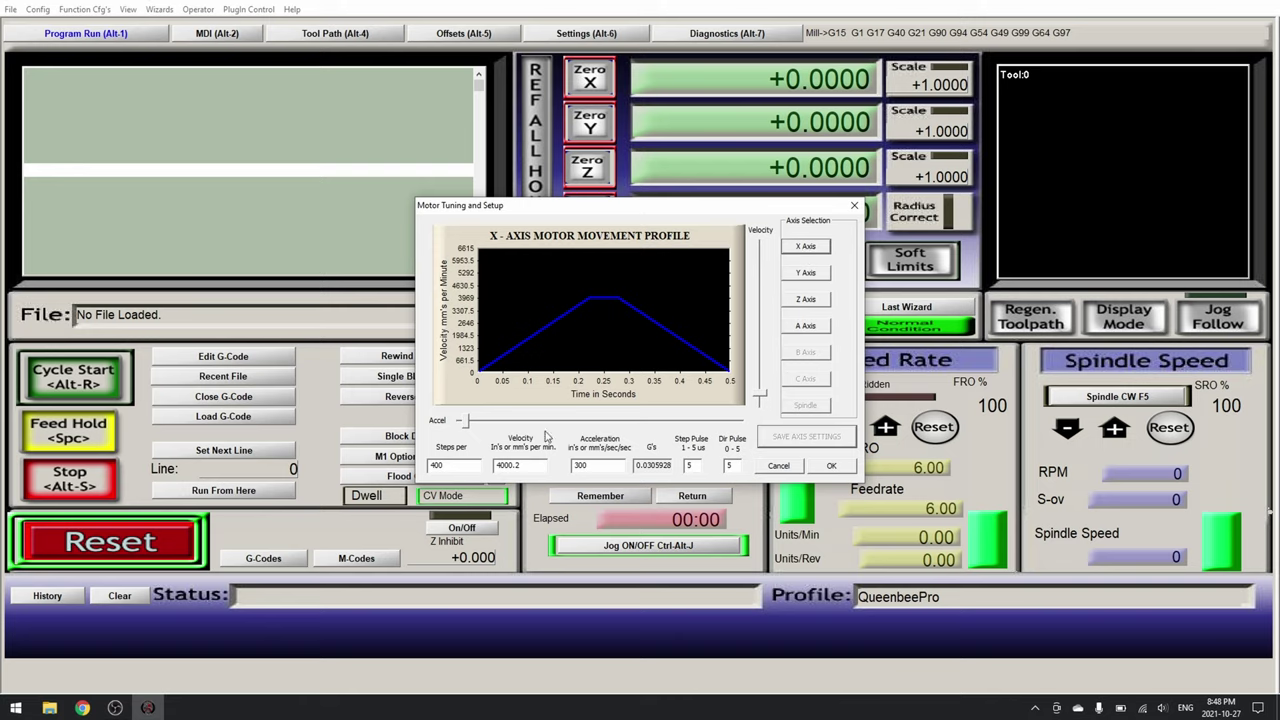
pyautogui.click(517, 465)
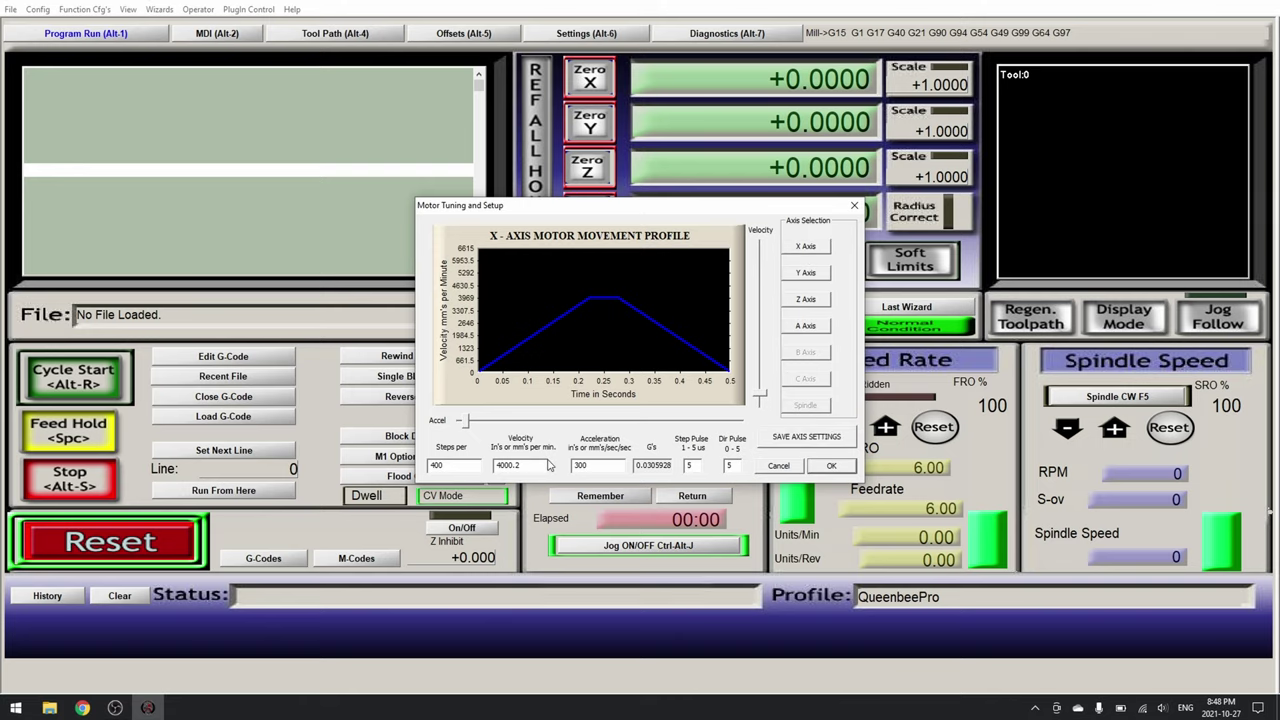
pyautogui.click(806, 274)
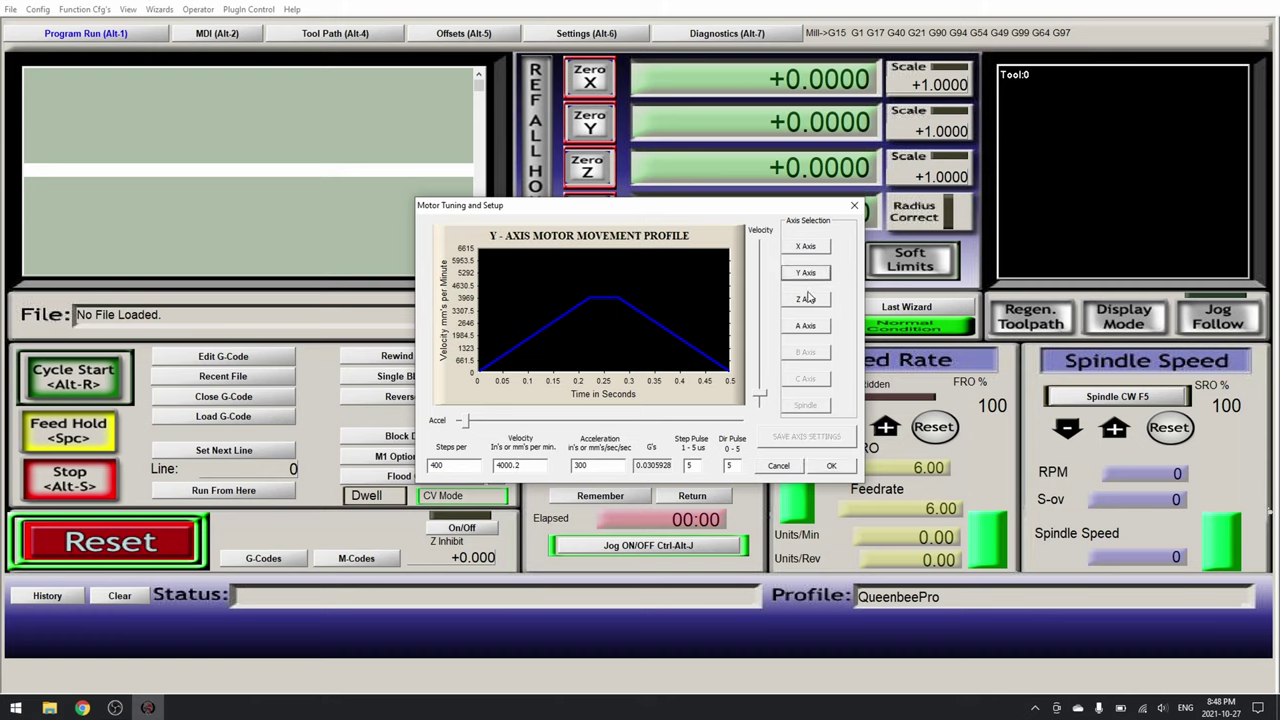
pyautogui.click(807, 300)
pyautogui.click(809, 328)
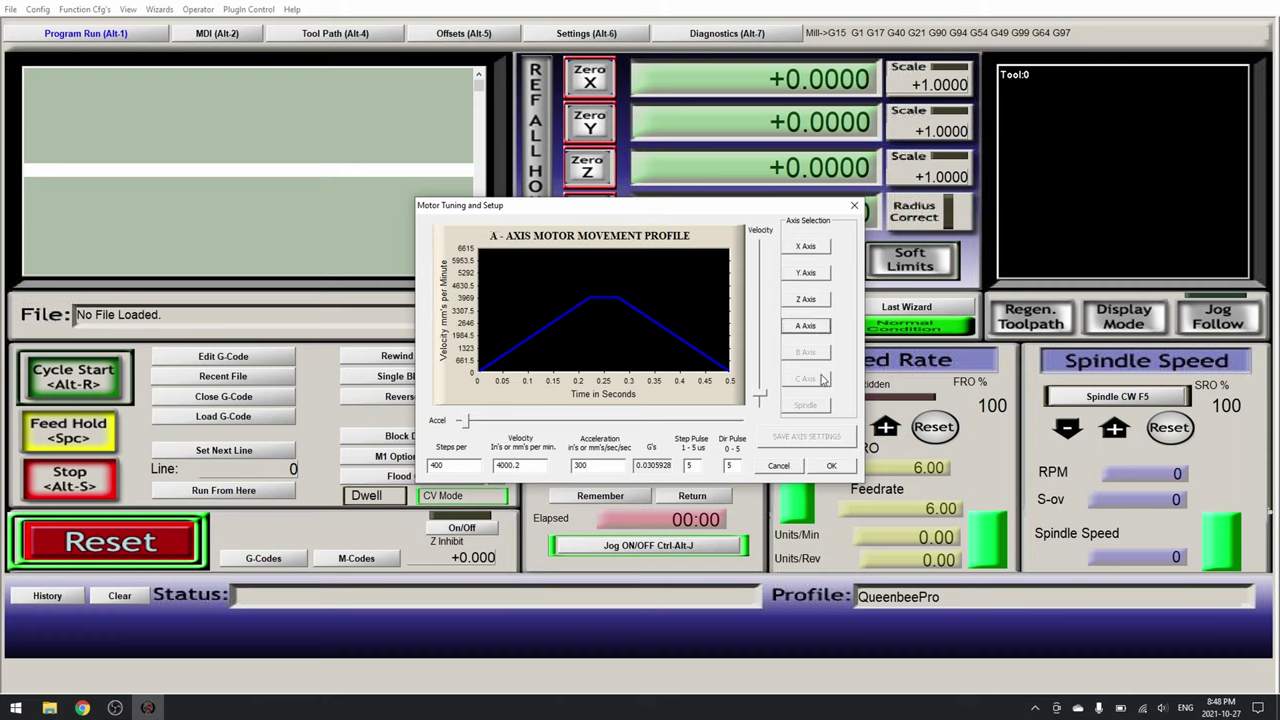
pyautogui.click(829, 467)
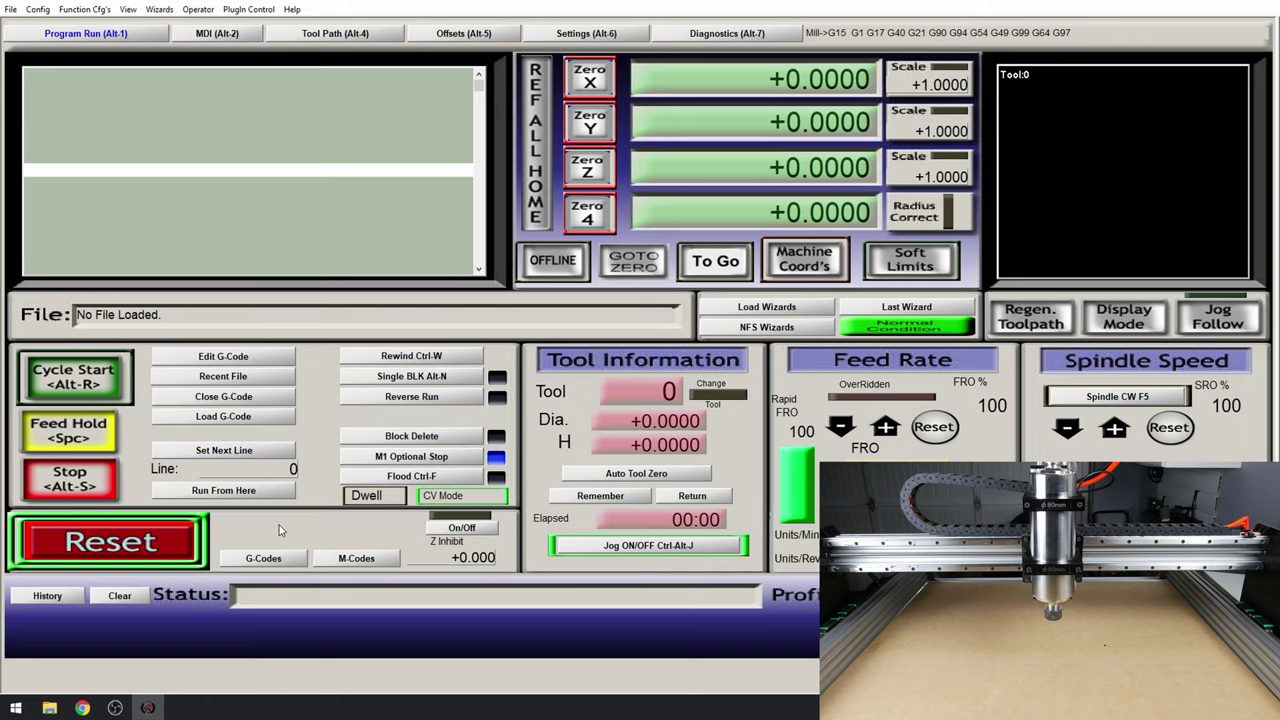
# Step: Jog the X axis with the right arrow so the X readout reaches +35.7925
pyautogui.press('Right')
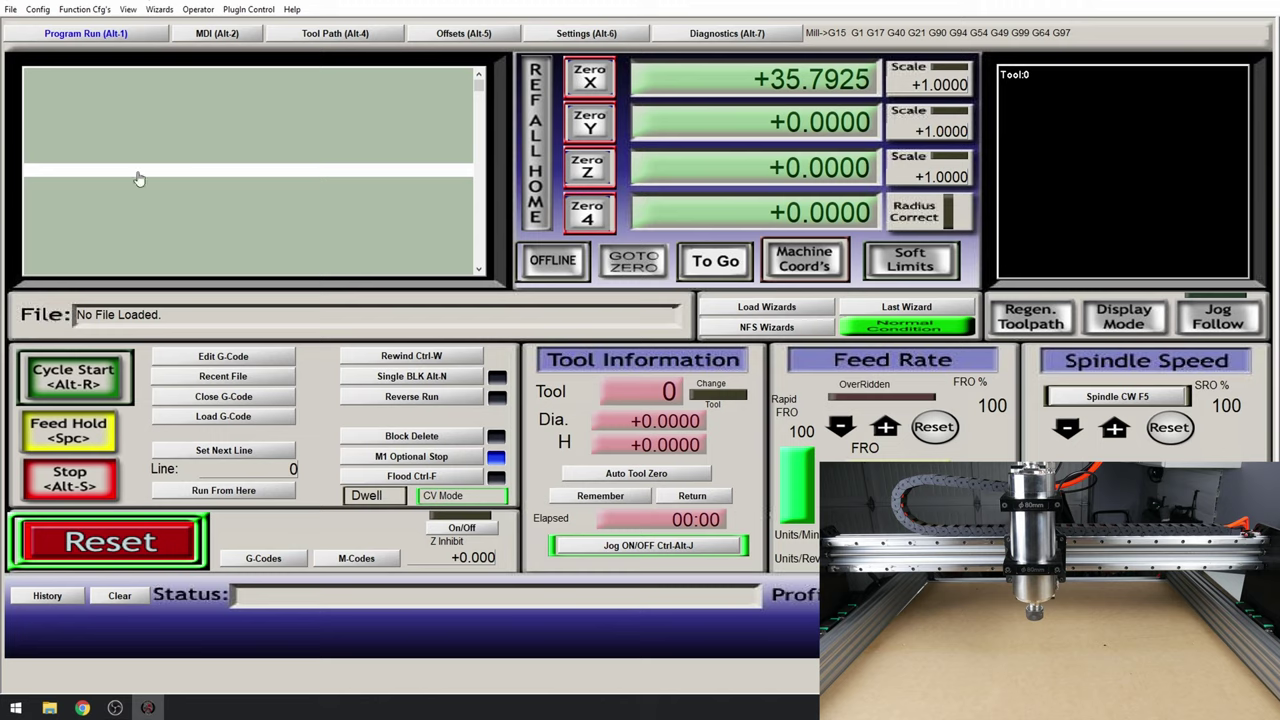
pyautogui.click(40, 11)
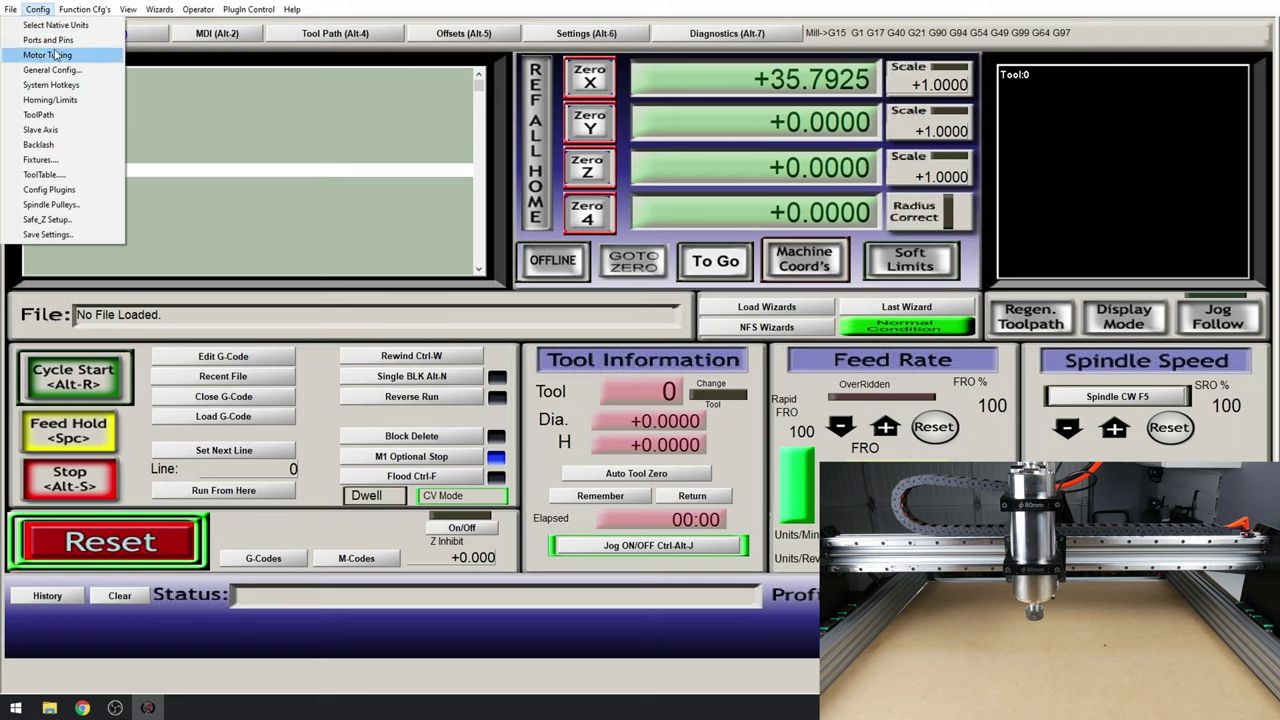
# Step: Enable Dir LowActive for the X axis in Ports and Pins motor outputs and apply
pyautogui.click(50, 41)
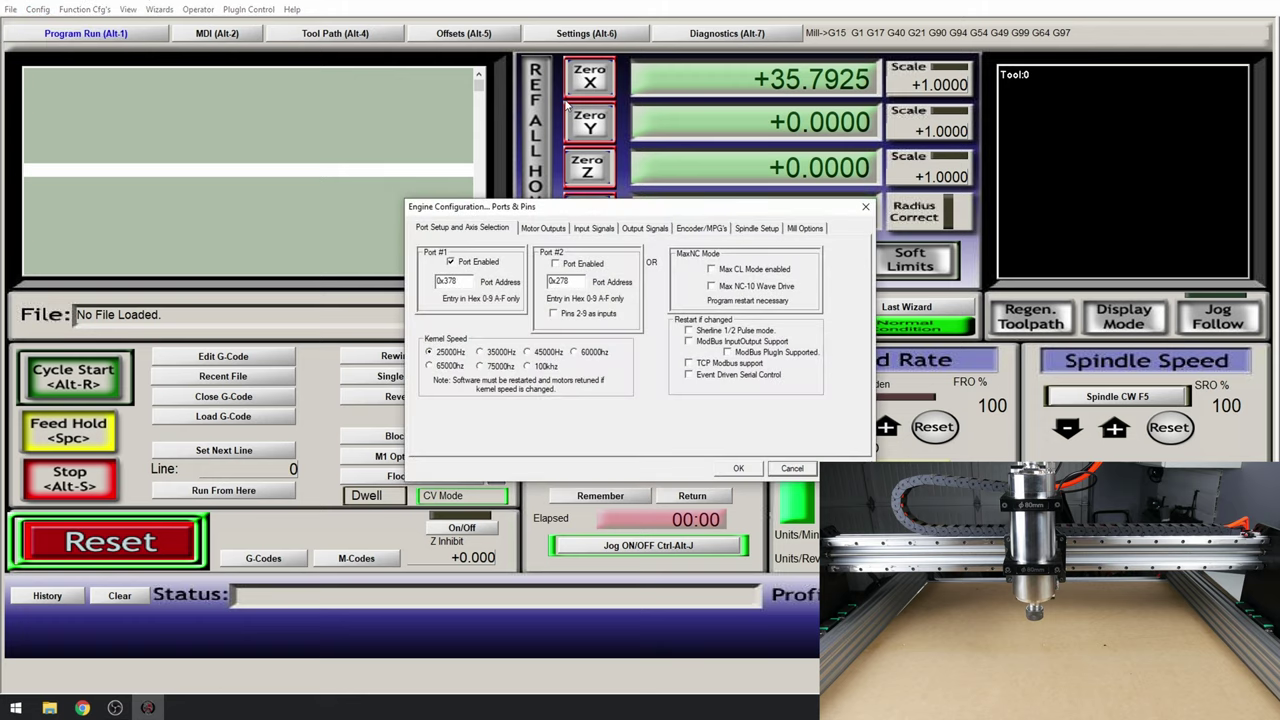
pyautogui.click(558, 228)
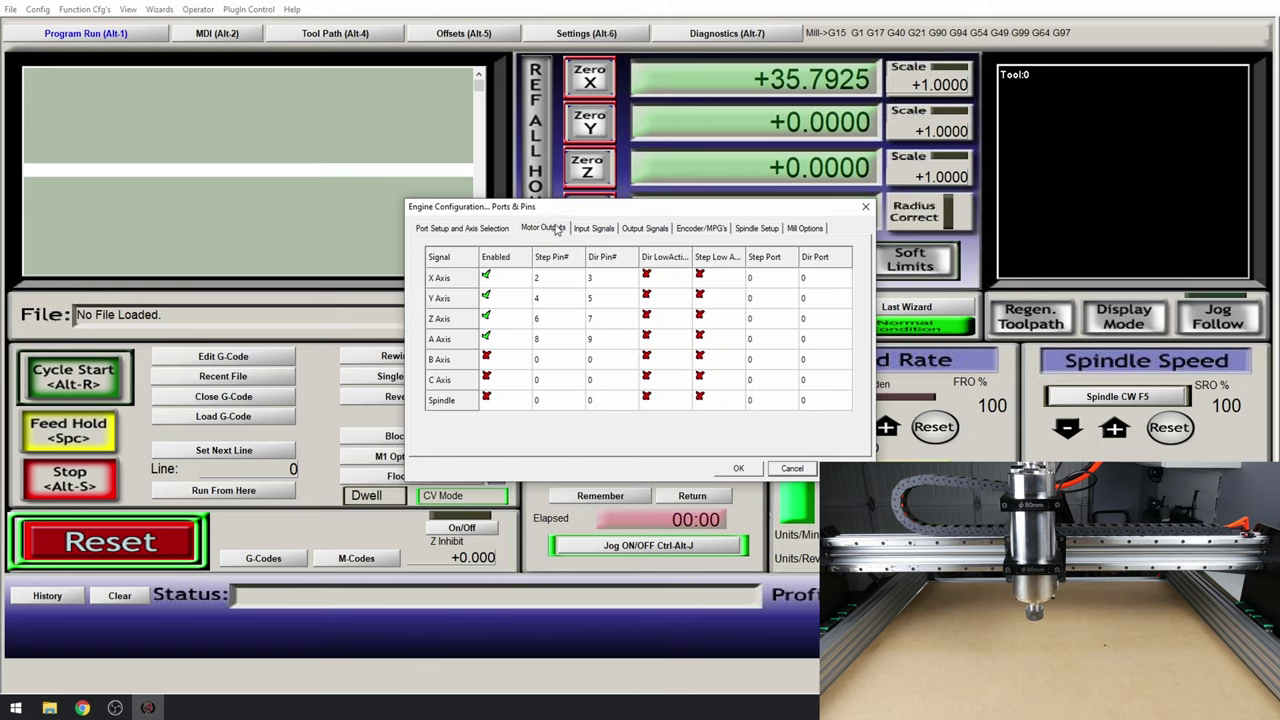
pyautogui.click(652, 279)
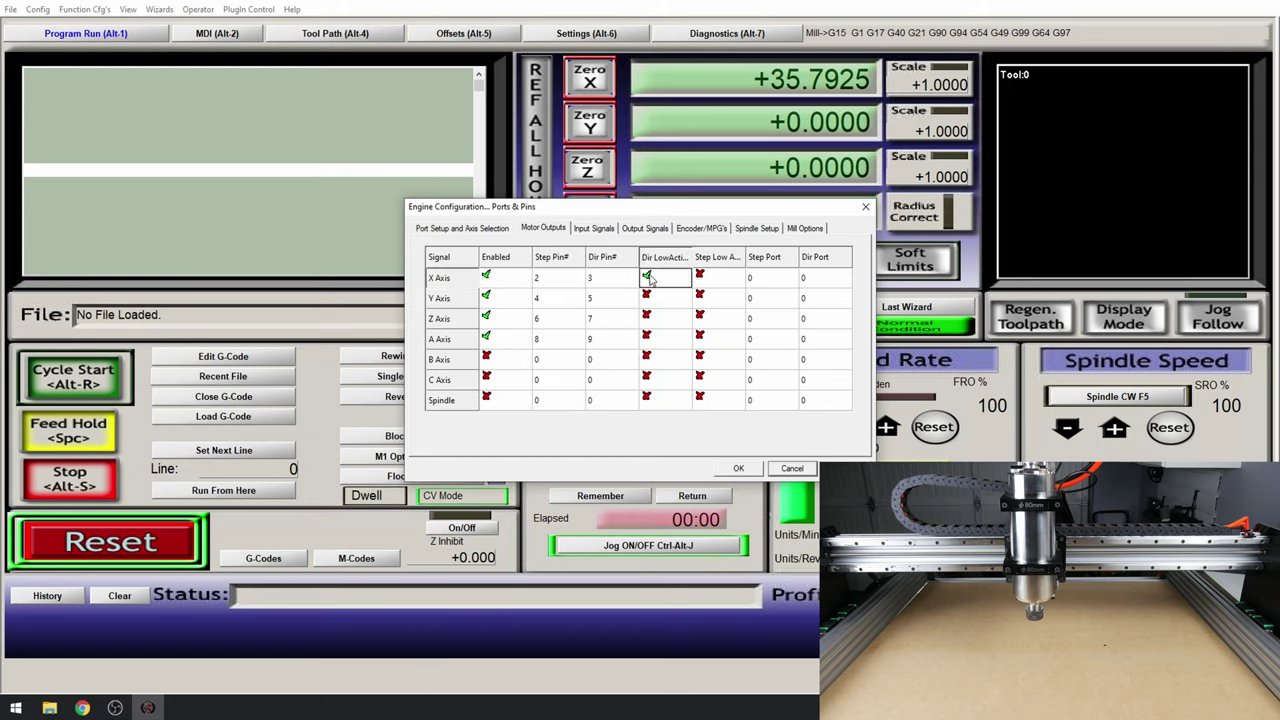
pyautogui.click(739, 469)
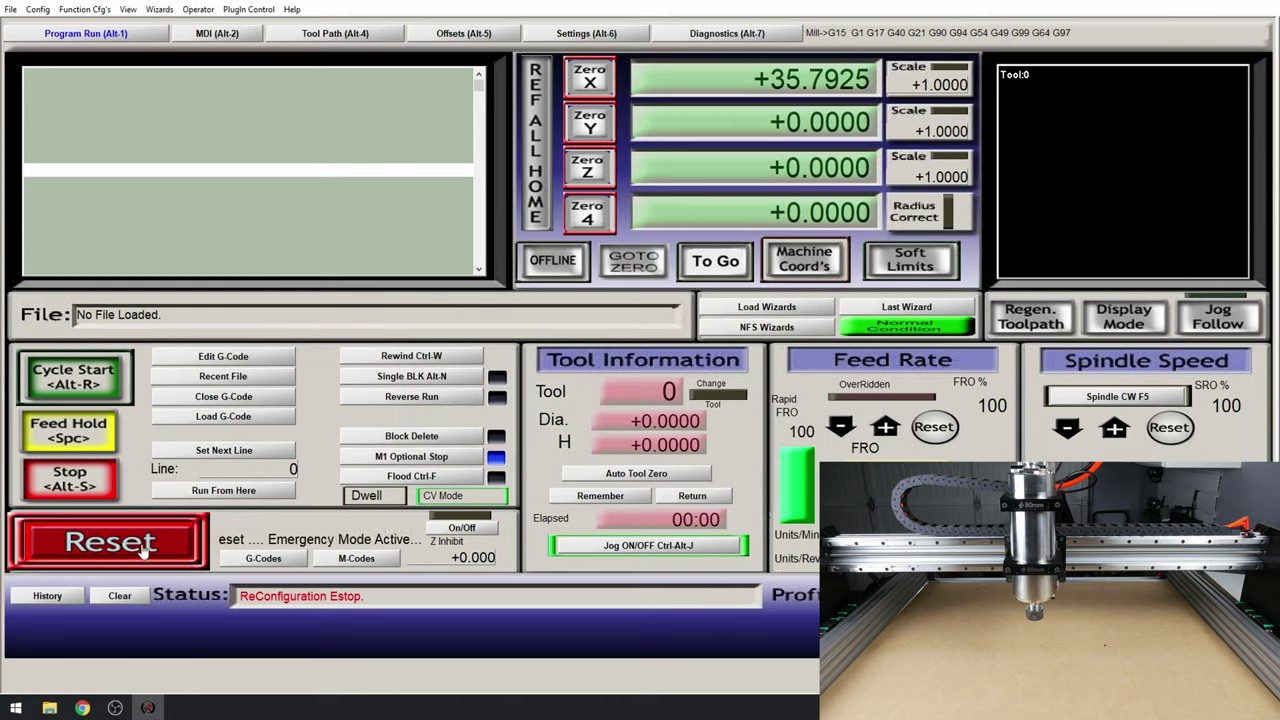
# Step: Clear the reconfiguration E-stop, jog X both ways, then jog Y to check directions
pyautogui.click(110, 542)
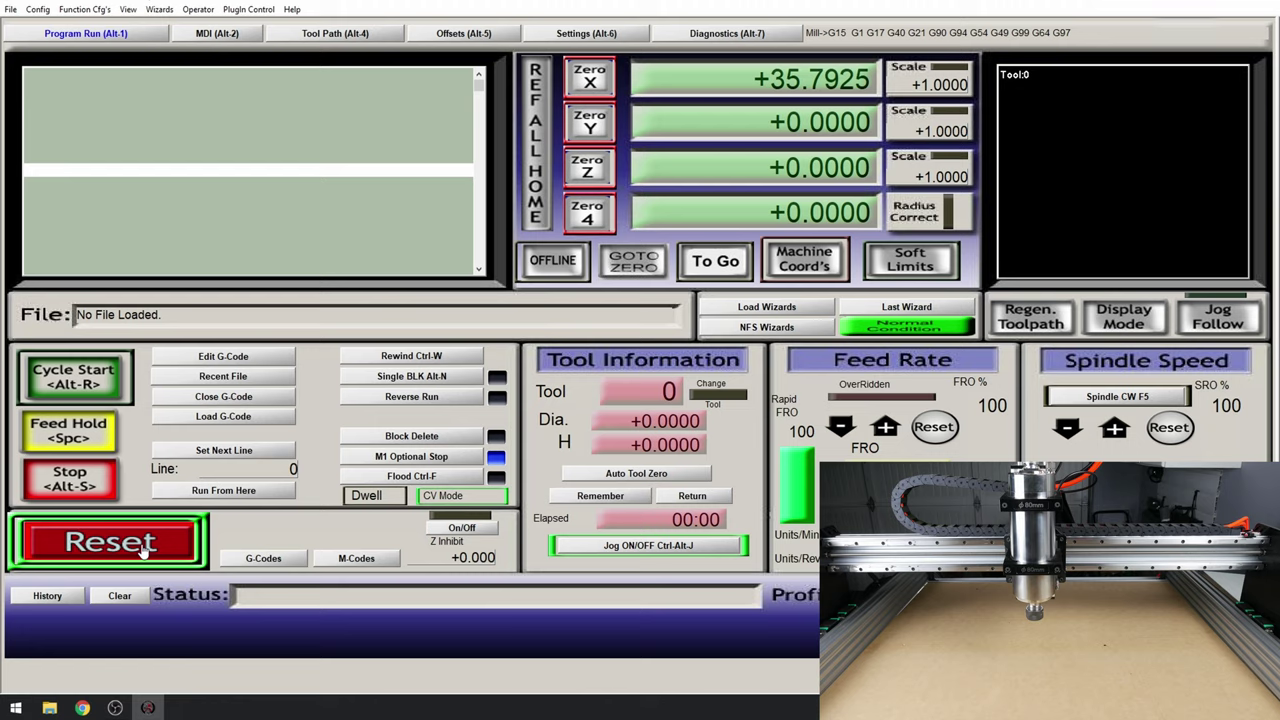
pyautogui.press('Right')
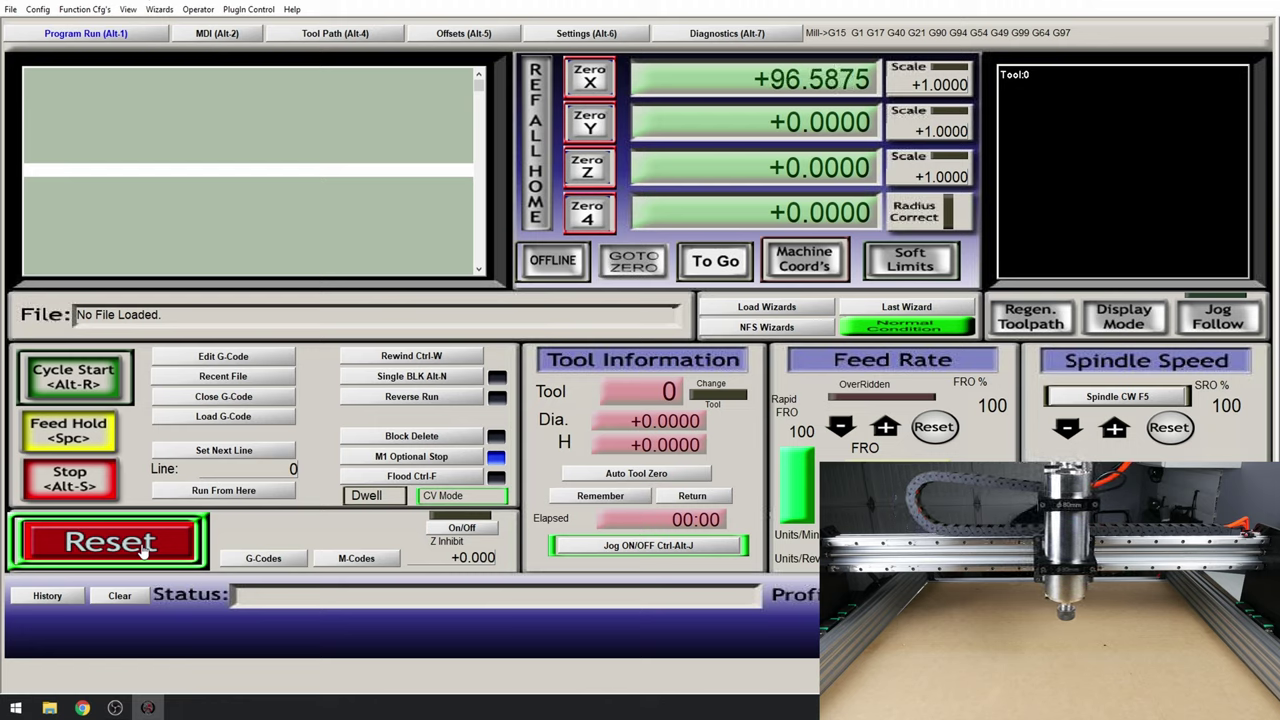
pyautogui.press('Left')
pyautogui.press('Right')
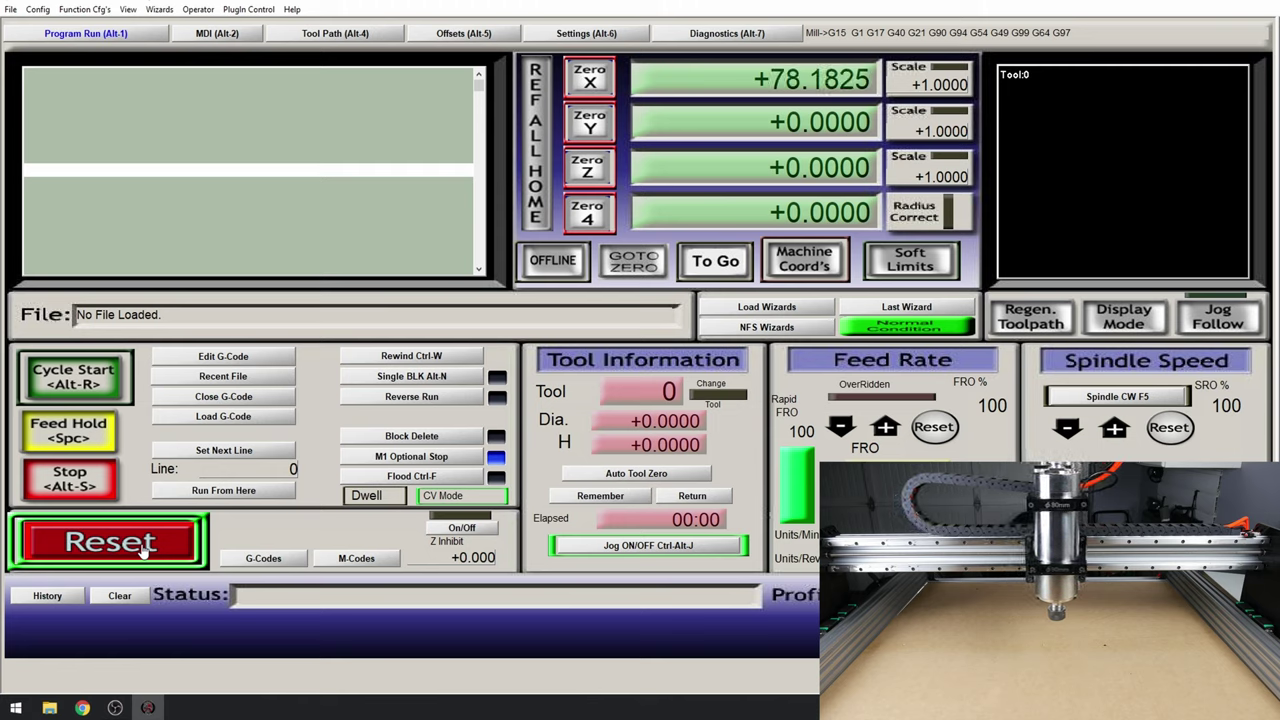
pyautogui.press('Right')
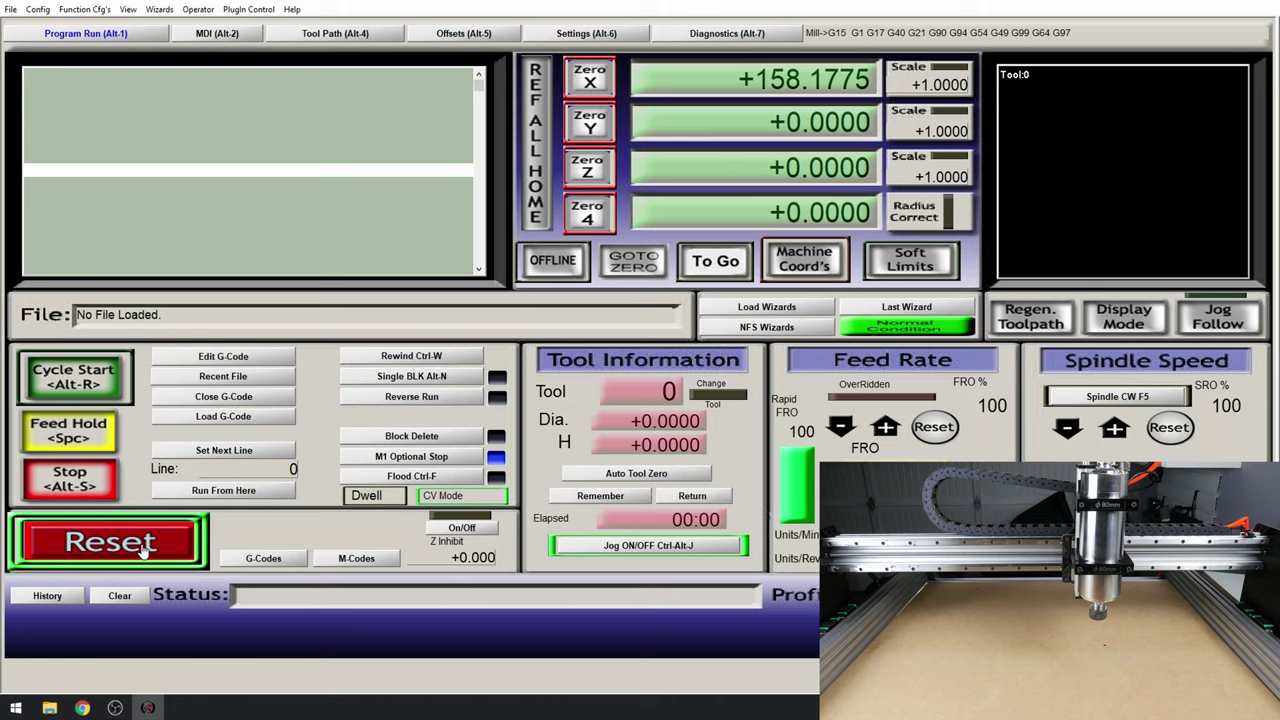
pyautogui.press('Left')
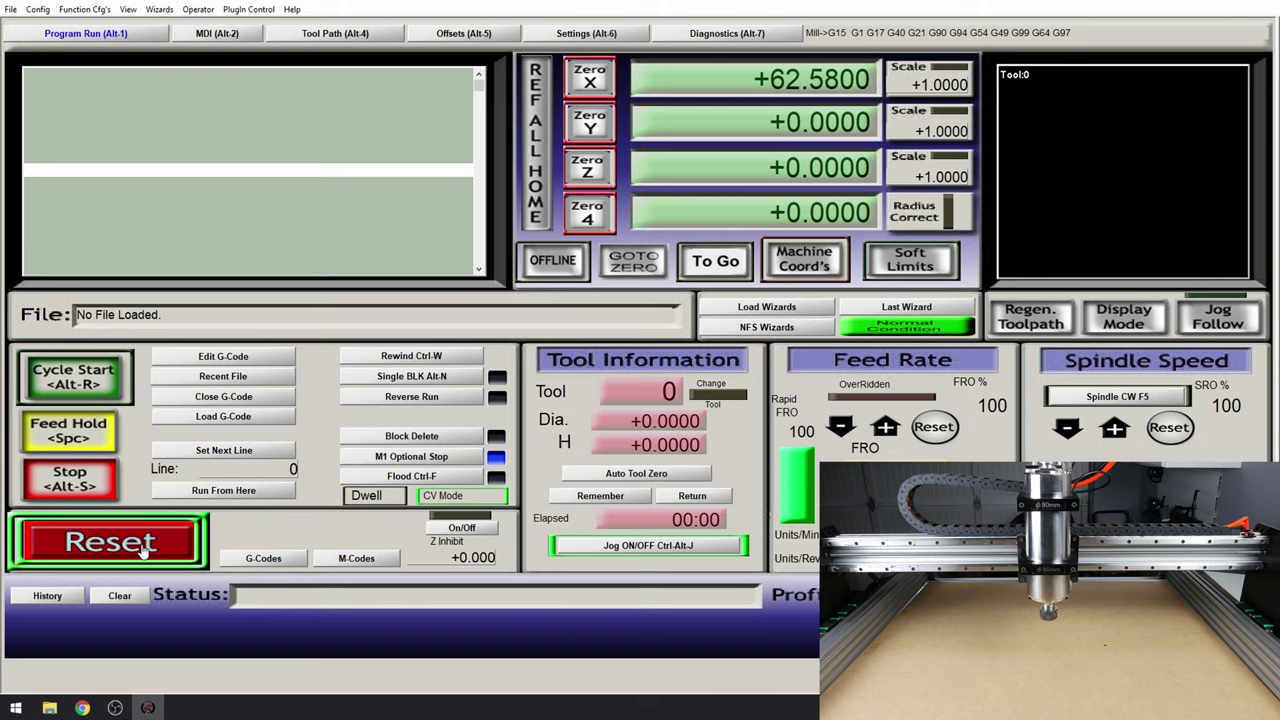
pyautogui.press('Up')
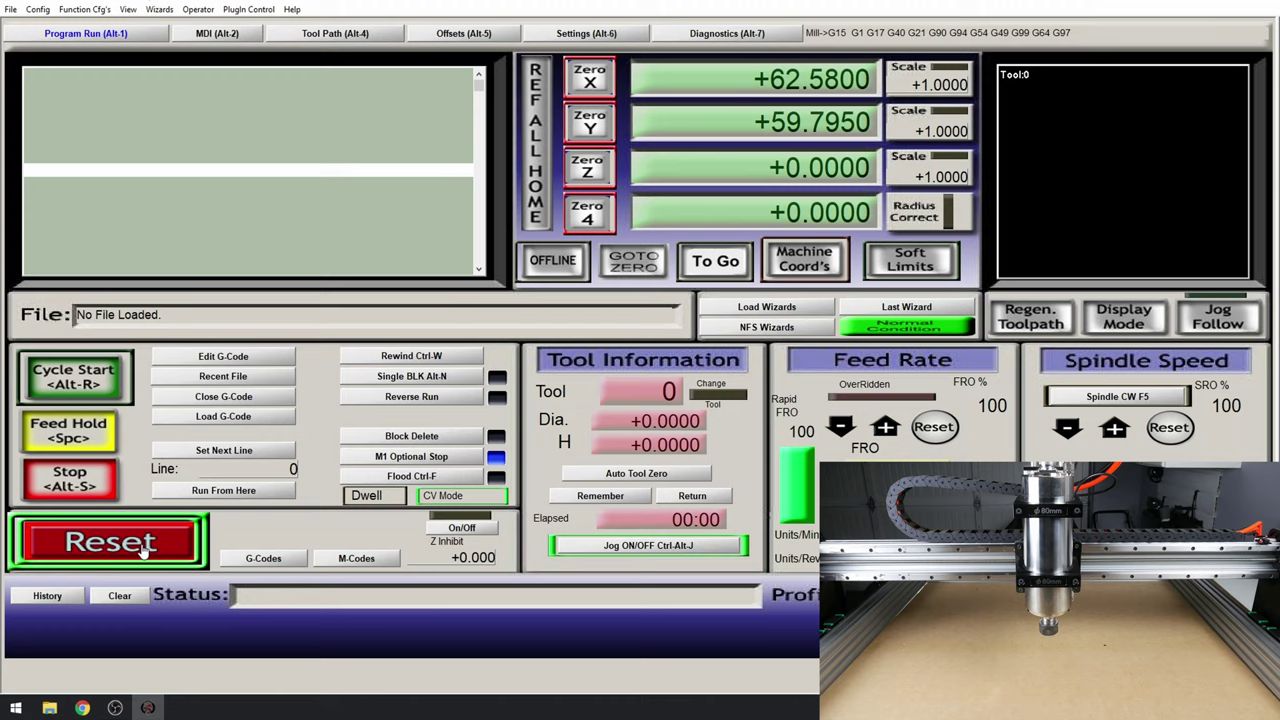
pyautogui.click(38, 9)
# Step: Enable Dir LowActive for the Y and A axis motor outputs and apply
pyautogui.click(48, 40)
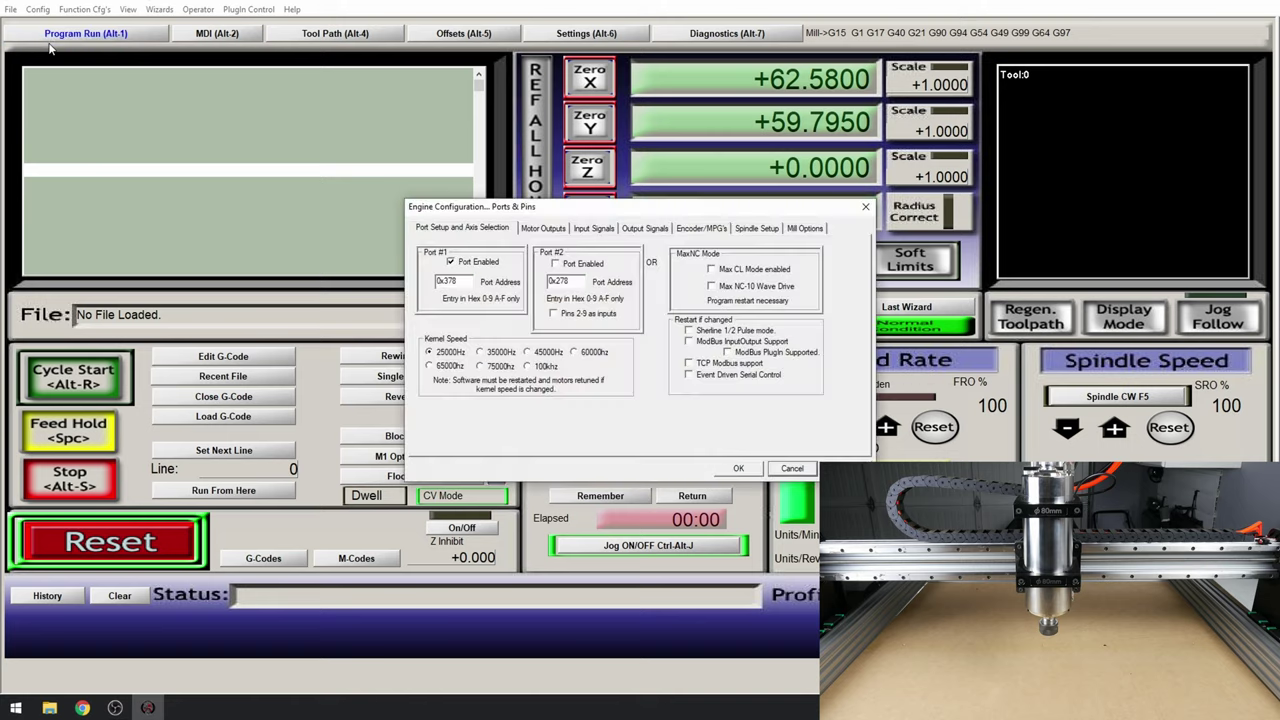
pyautogui.click(543, 229)
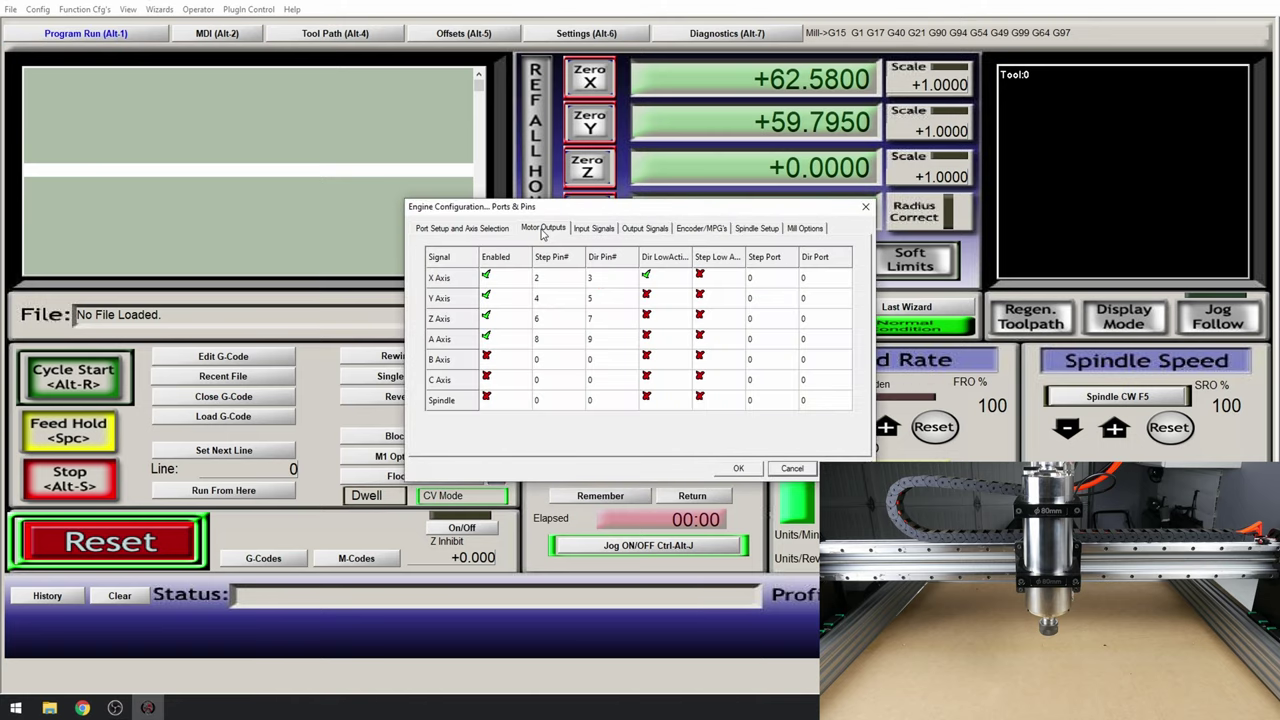
pyautogui.click(650, 299)
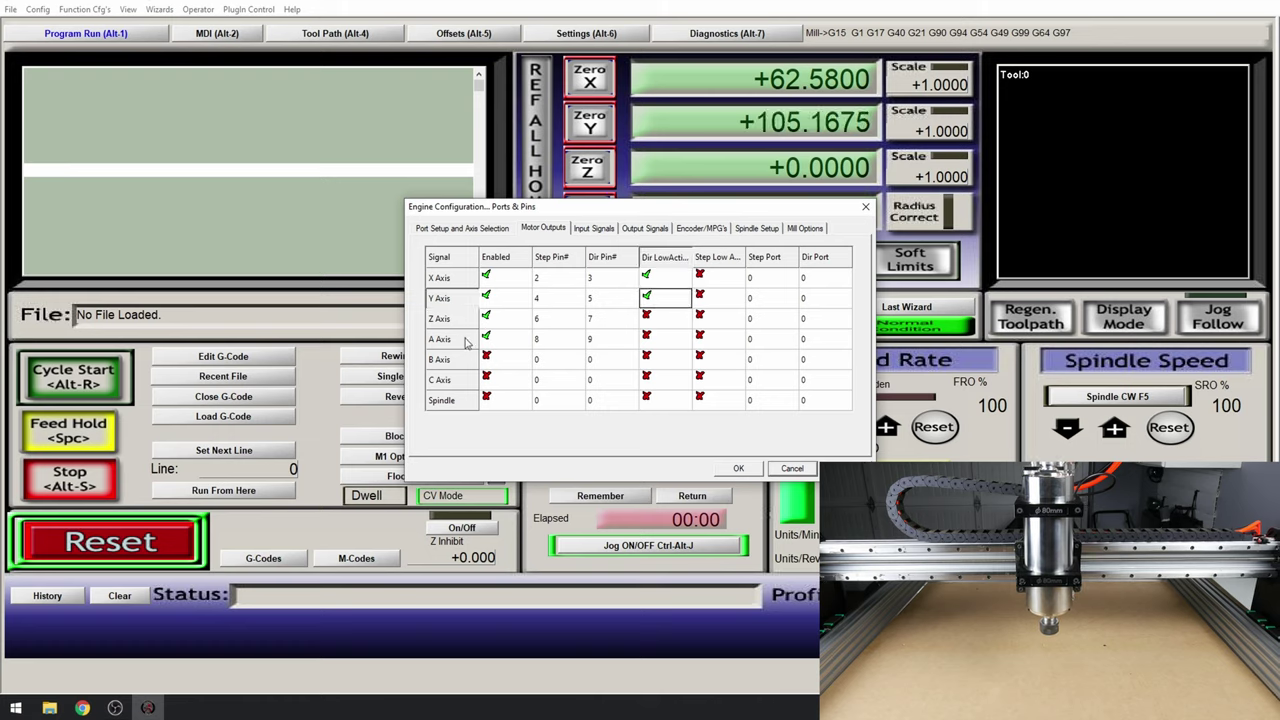
pyautogui.click(651, 340)
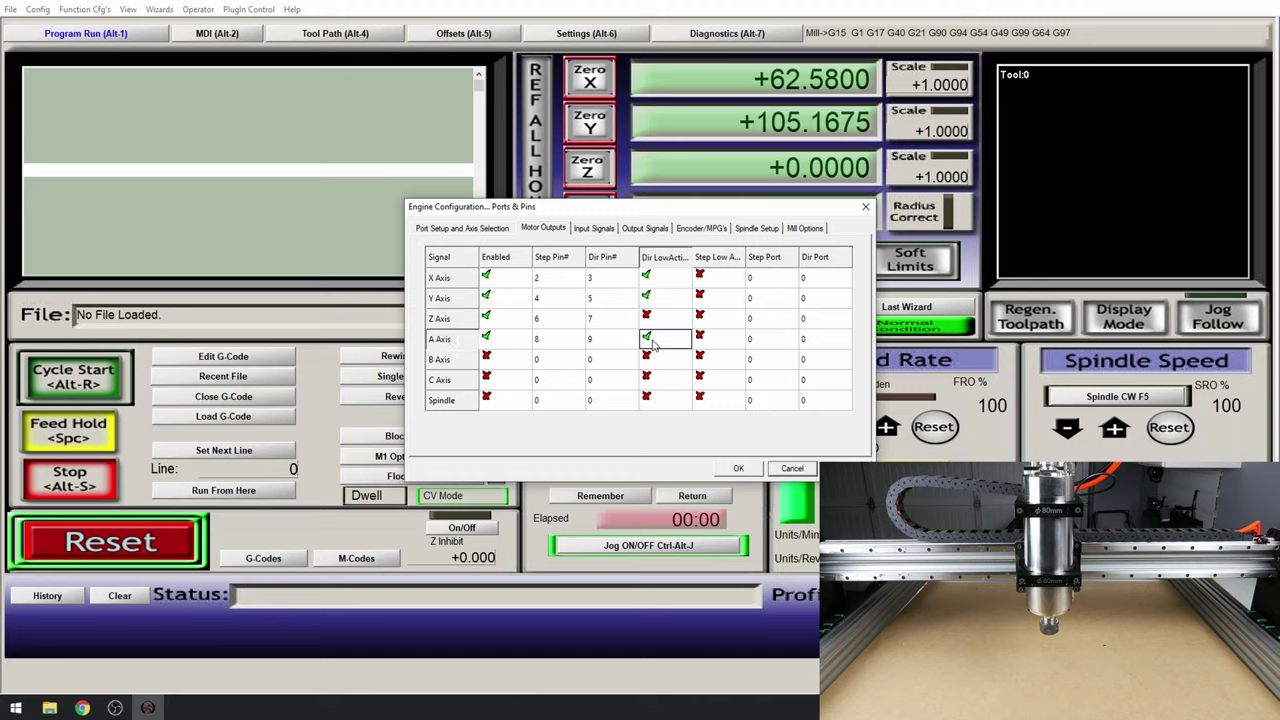
pyautogui.click(752, 470)
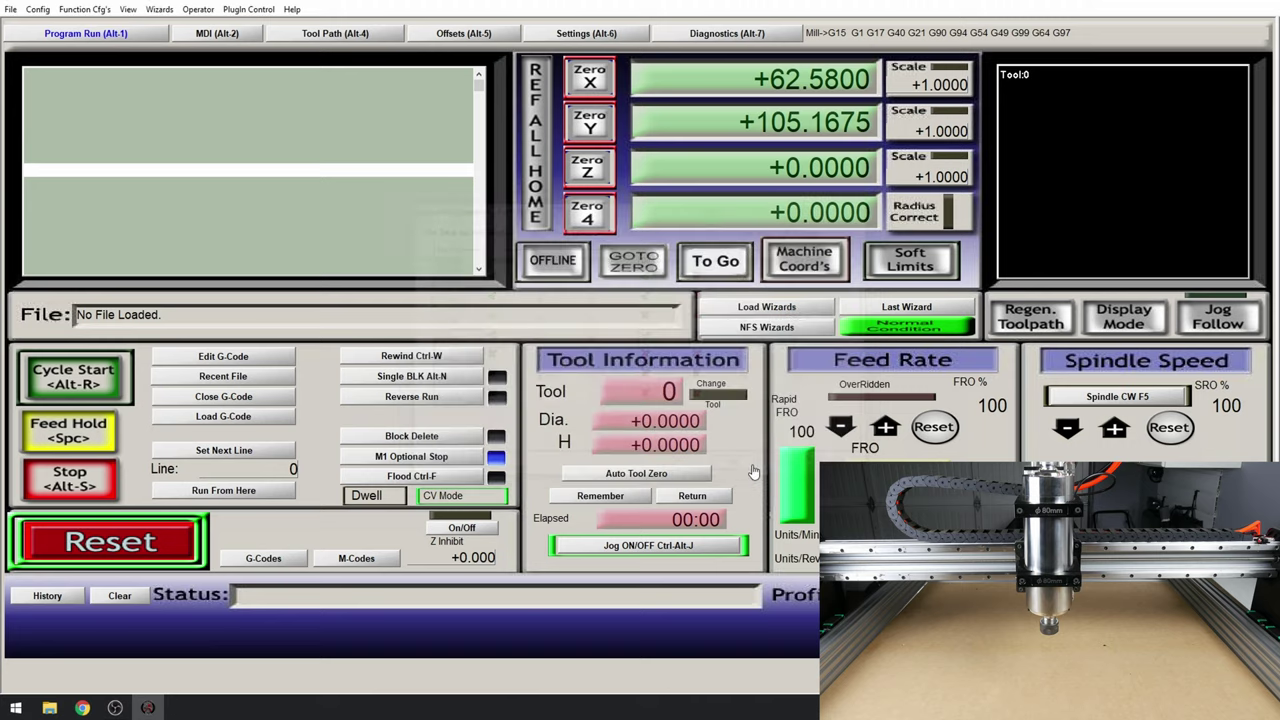
# Step: Clear the reconfiguration estop, then jog Y up and down until it reads +93.9625
pyautogui.click(135, 541)
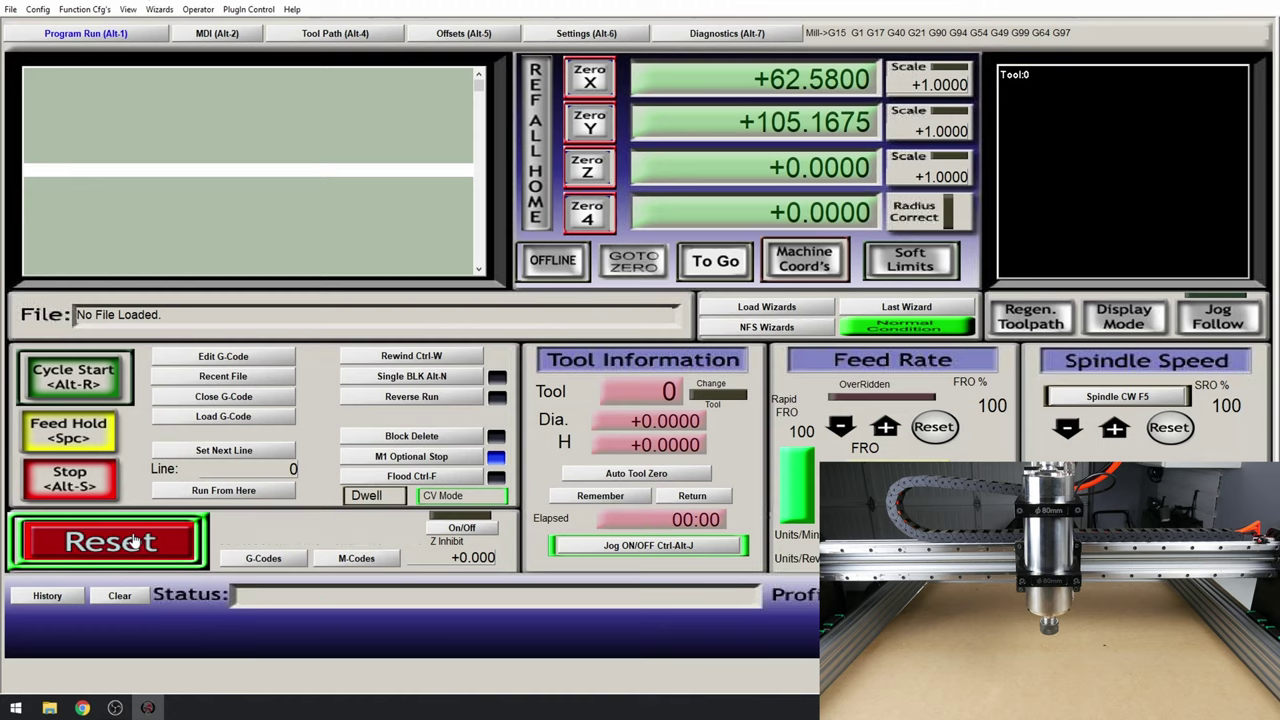
pyautogui.press('Up')
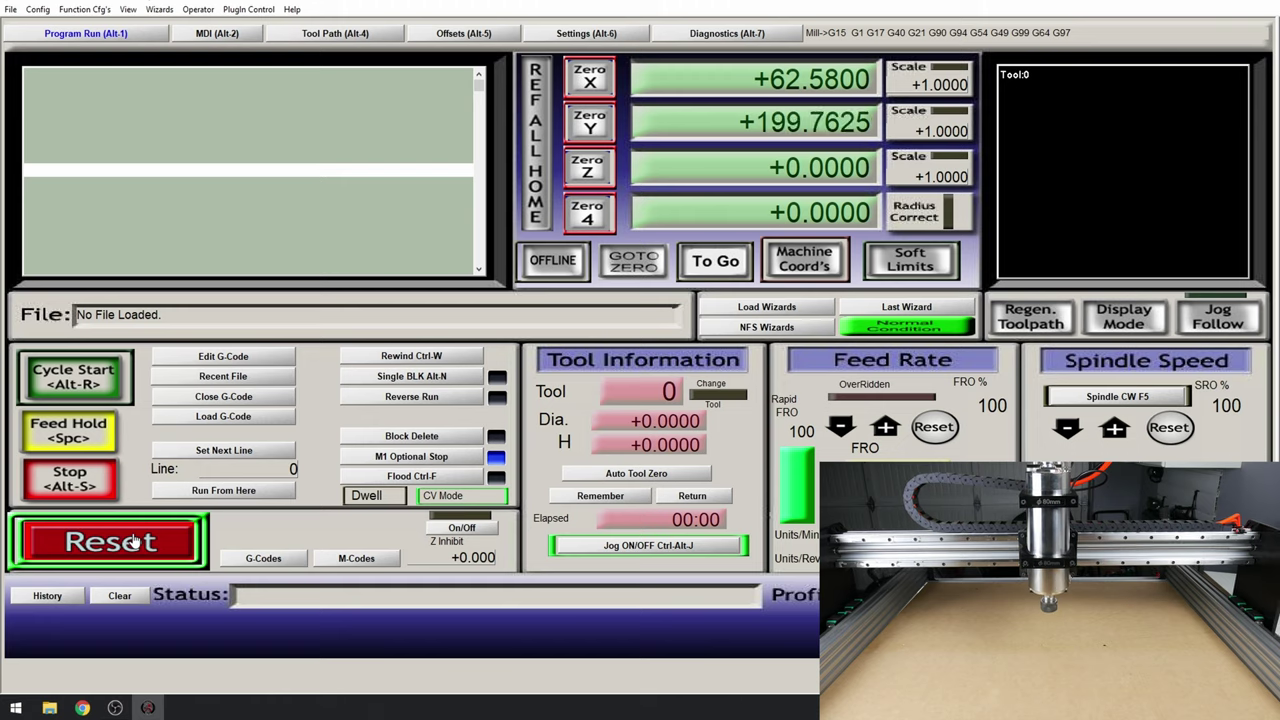
pyautogui.press('Down')
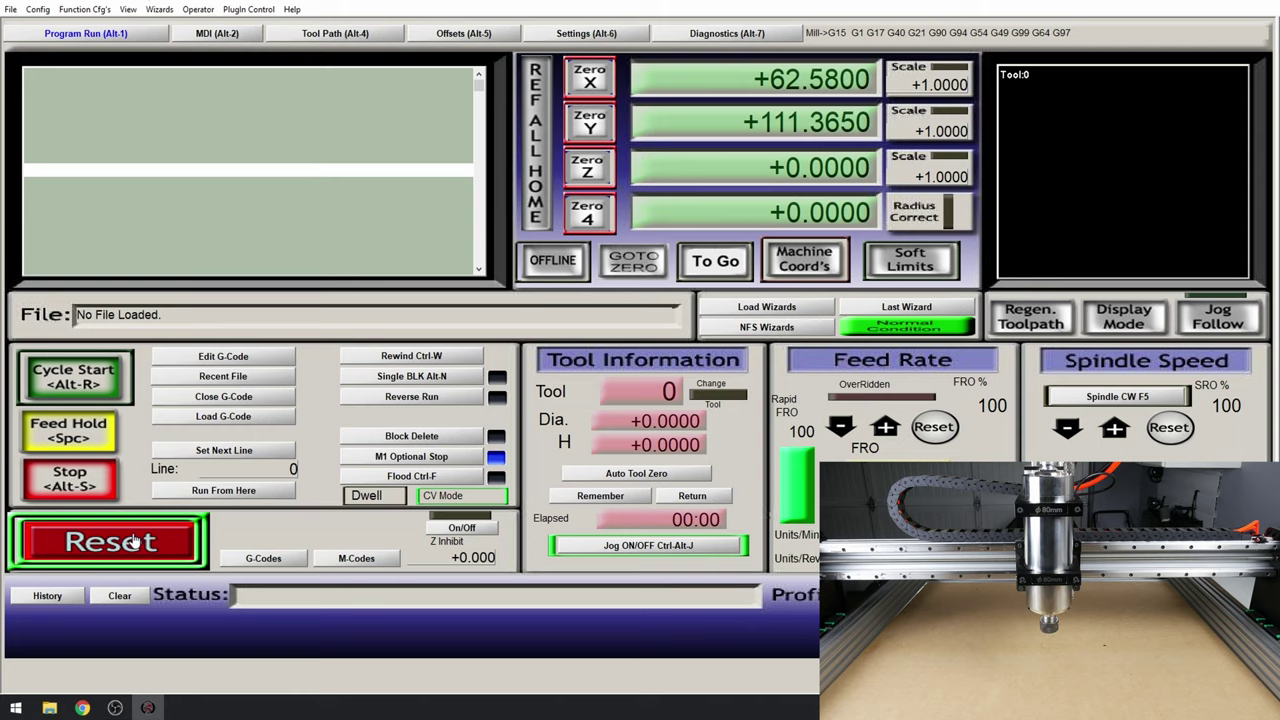
pyautogui.press('Up')
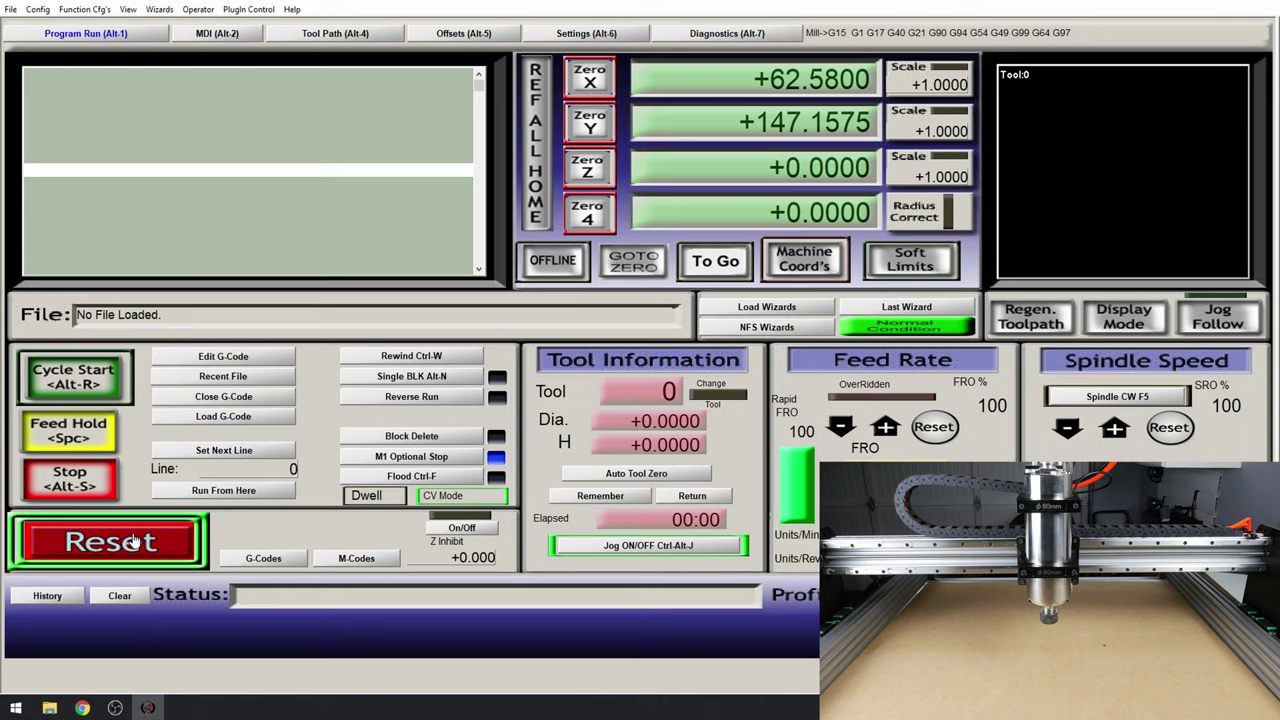
pyautogui.press('Down')
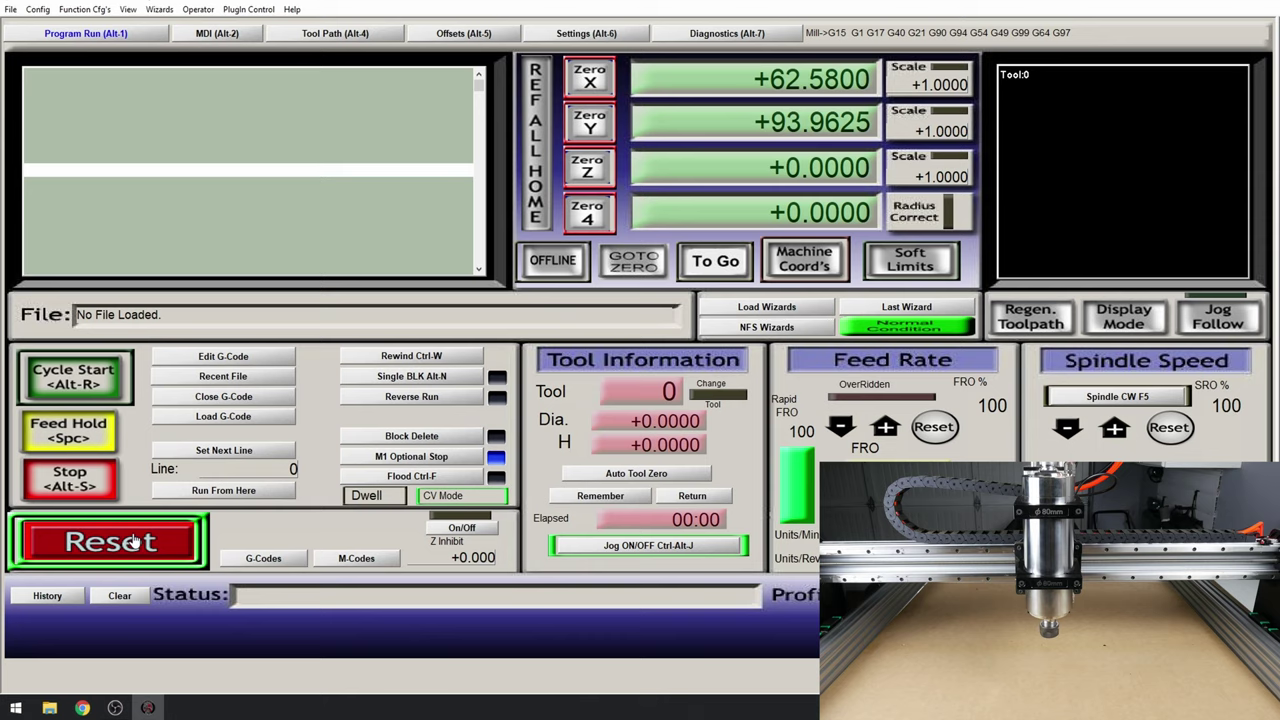
# Step: Jog Z down, back up, and down again to -18.1600, then bring up the Diagnostics page
pyautogui.press('pagedown')
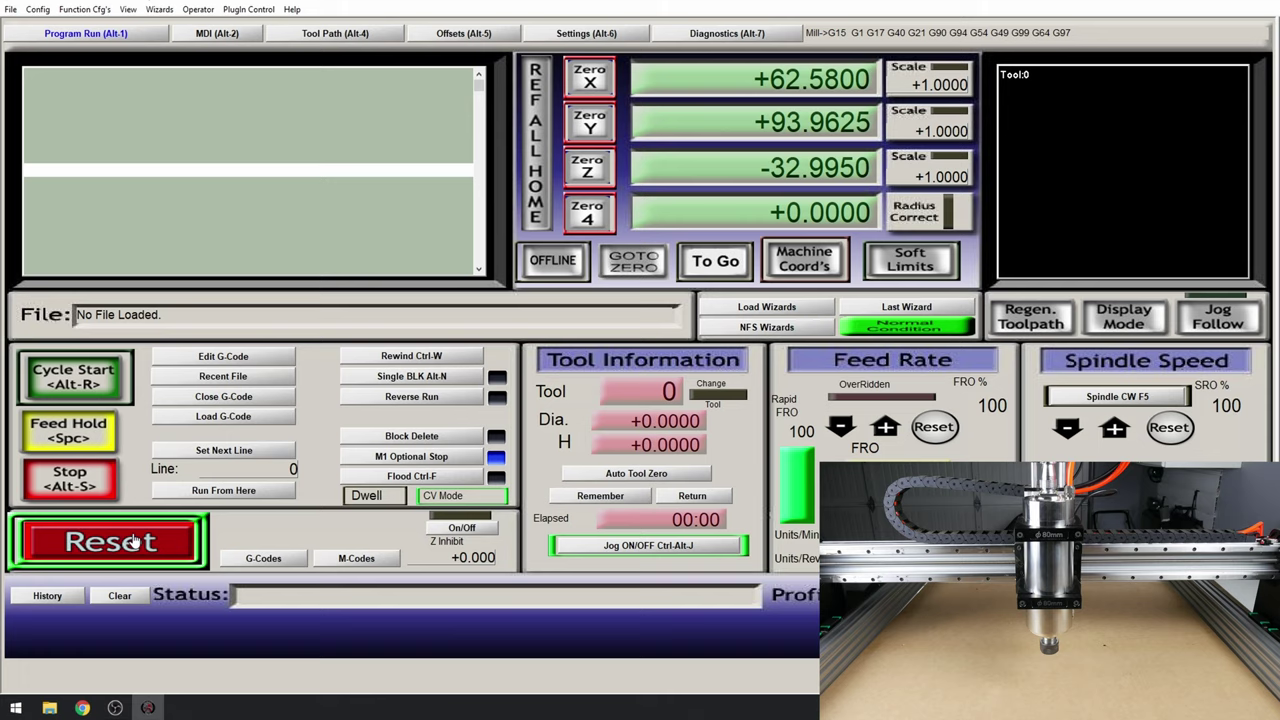
pyautogui.press('pageup')
pyautogui.press('pagedown')
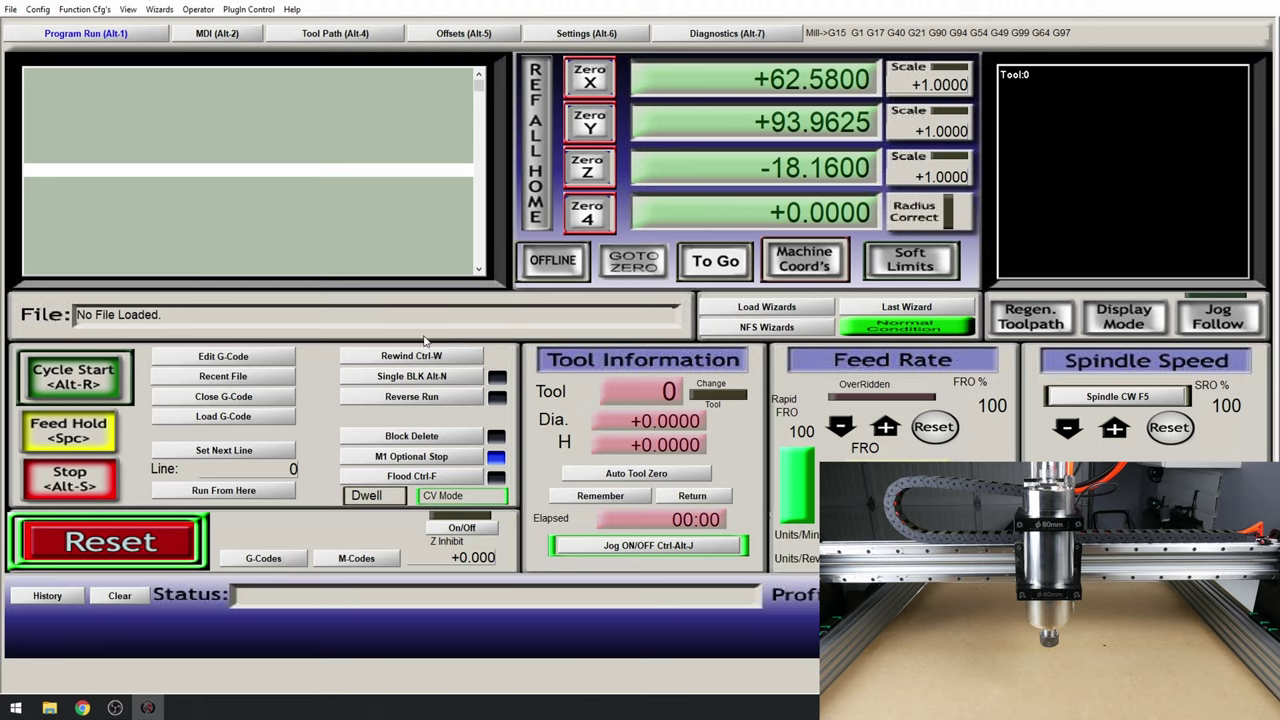
pyautogui.click(738, 38)
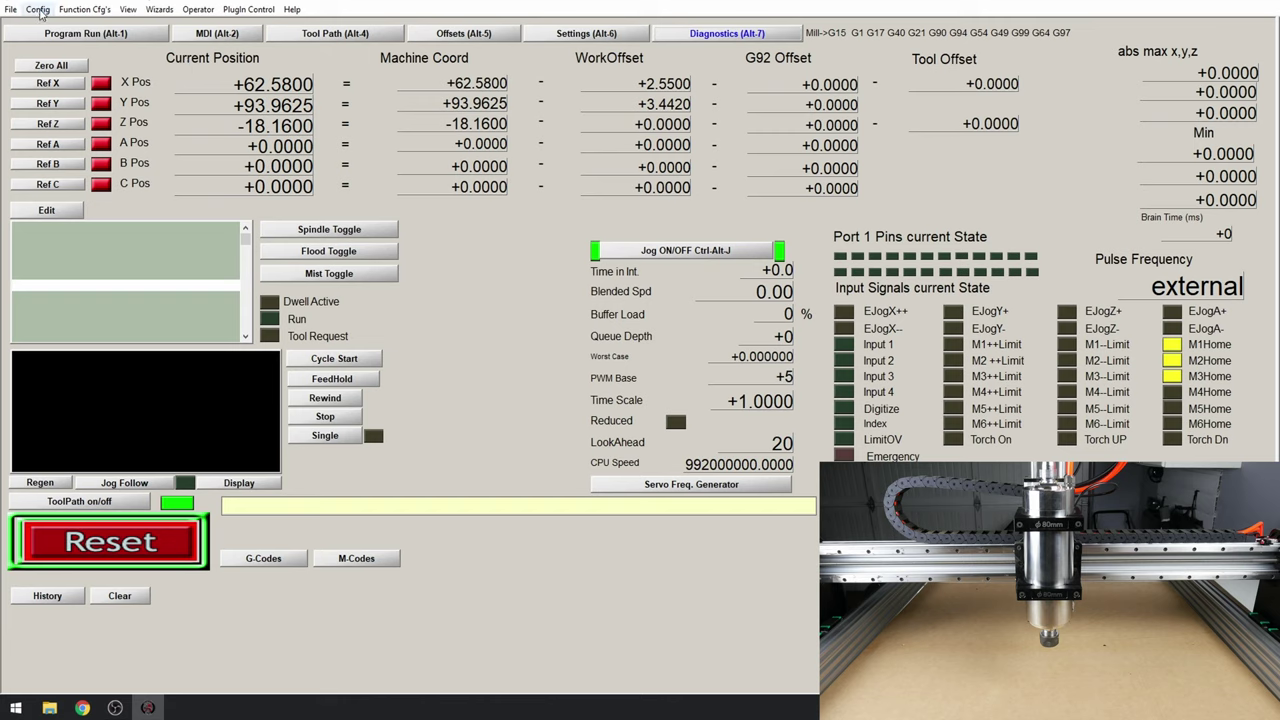
# Step: Open the Config menu from the Diagnostics page
pyautogui.click(40, 12)
# Step: In Ports and Pins Input Signals, set Z Home to pin 3 and X Home to pin 5, and apply
pyautogui.click(66, 40)
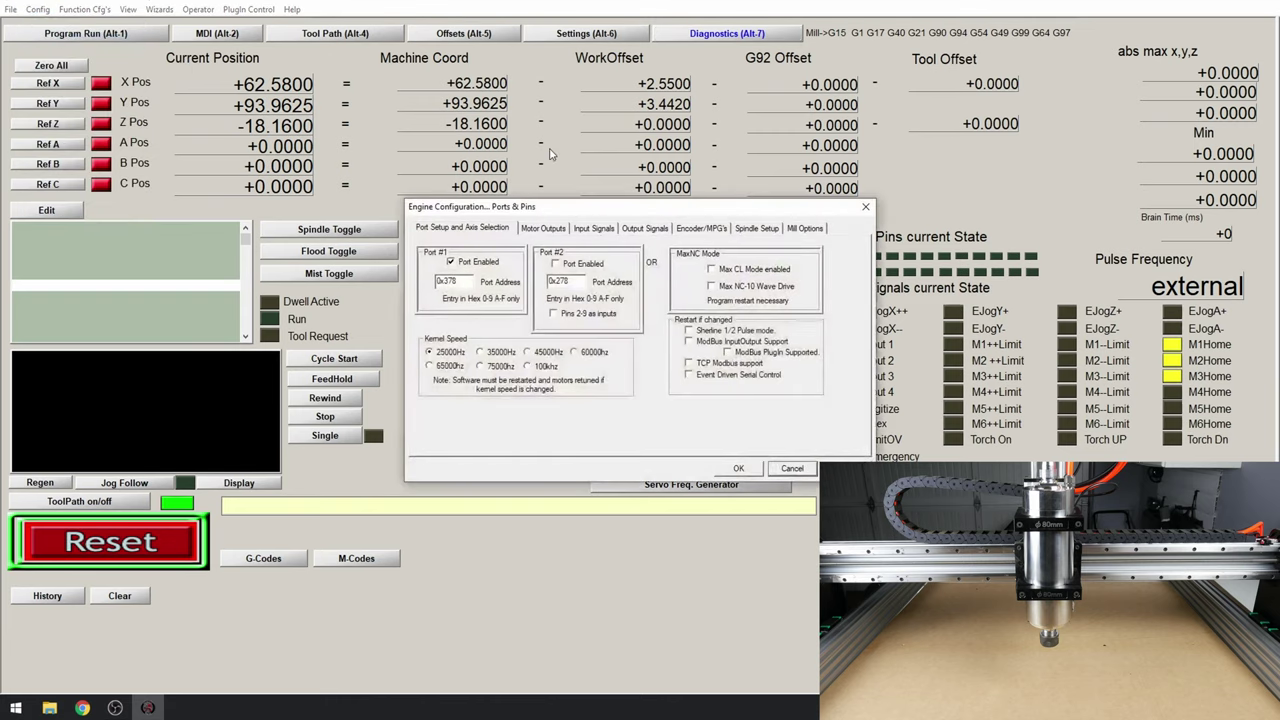
pyautogui.click(604, 232)
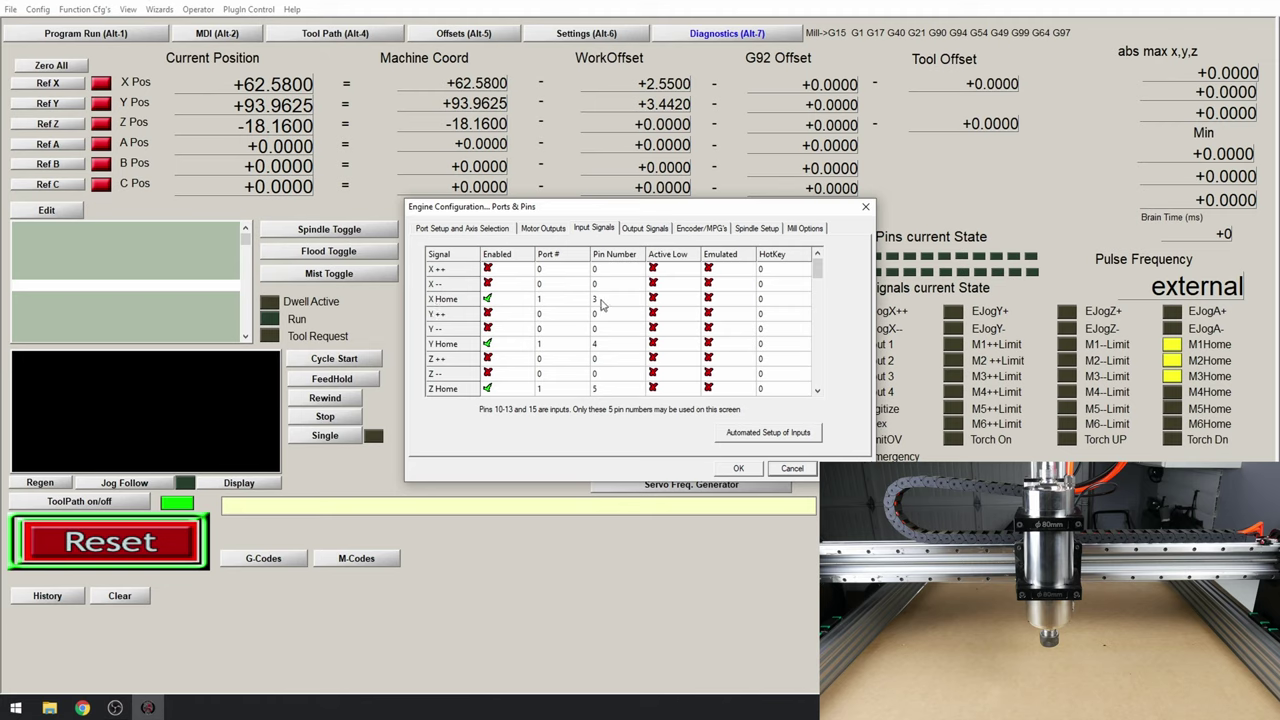
pyautogui.click(598, 389)
pyautogui.press('BackSpace')
pyautogui.write('3')
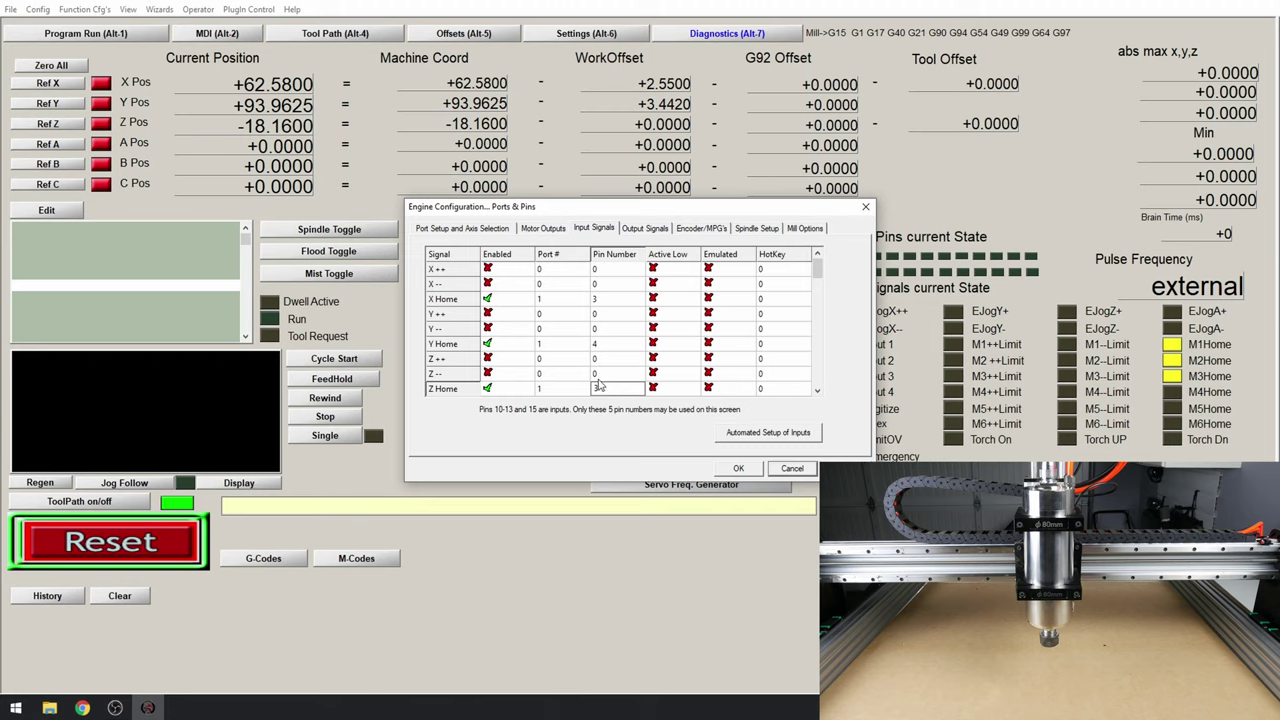
pyautogui.click(607, 305)
pyautogui.press('BackSpace')
pyautogui.write('5')
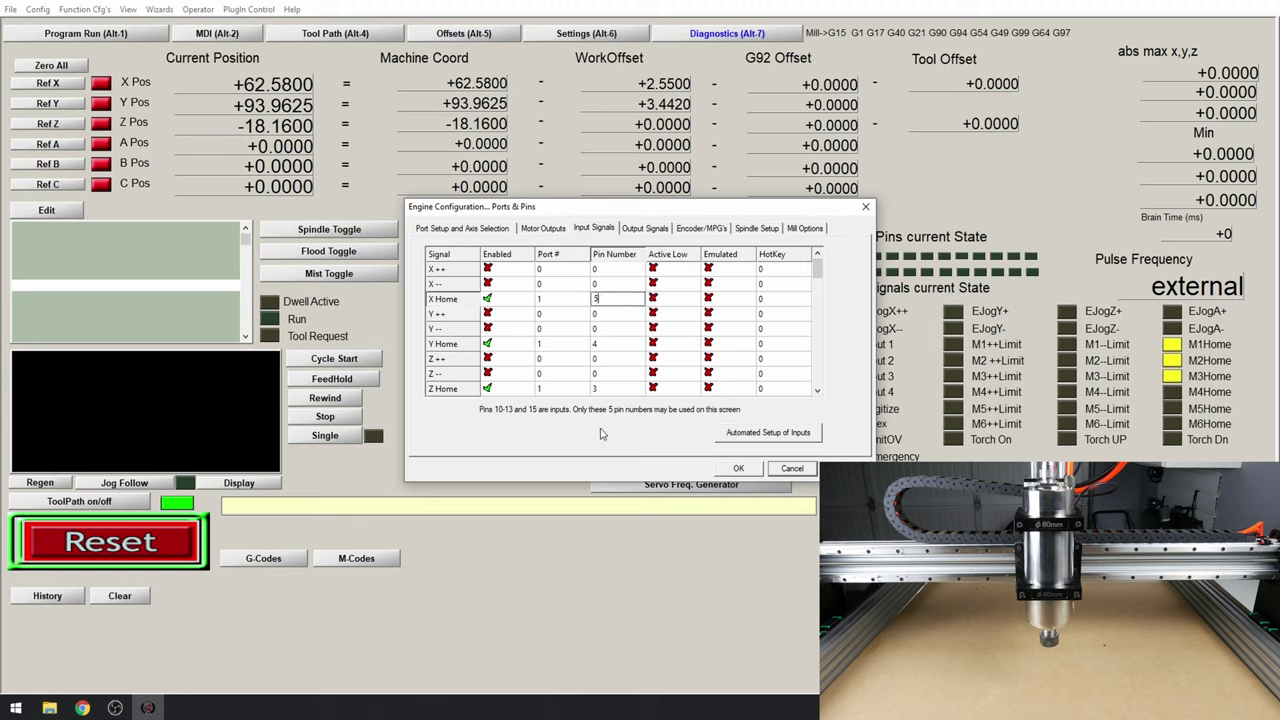
pyautogui.press('Return')
pyautogui.click(749, 475)
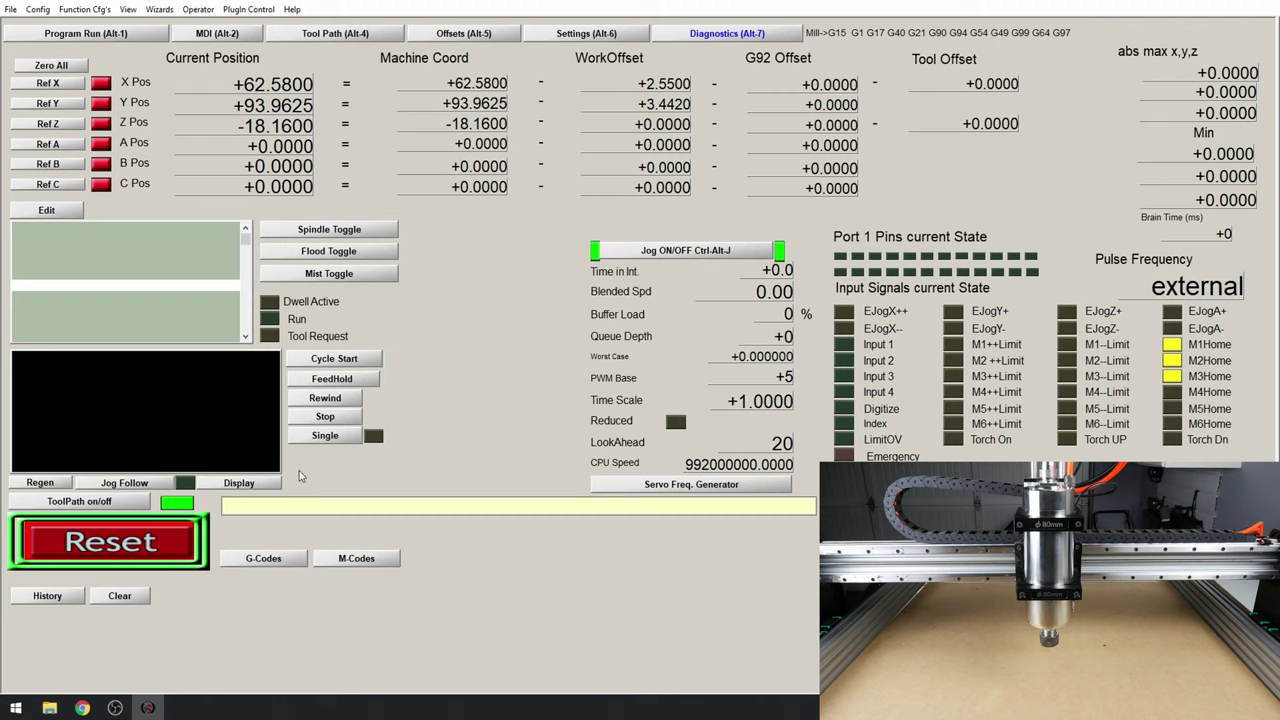
# Step: Set X Home to pin 4 and Y Home to pin 5, tick Active Low for X, Y and Z Home, and apply
pyautogui.click(40, 11)
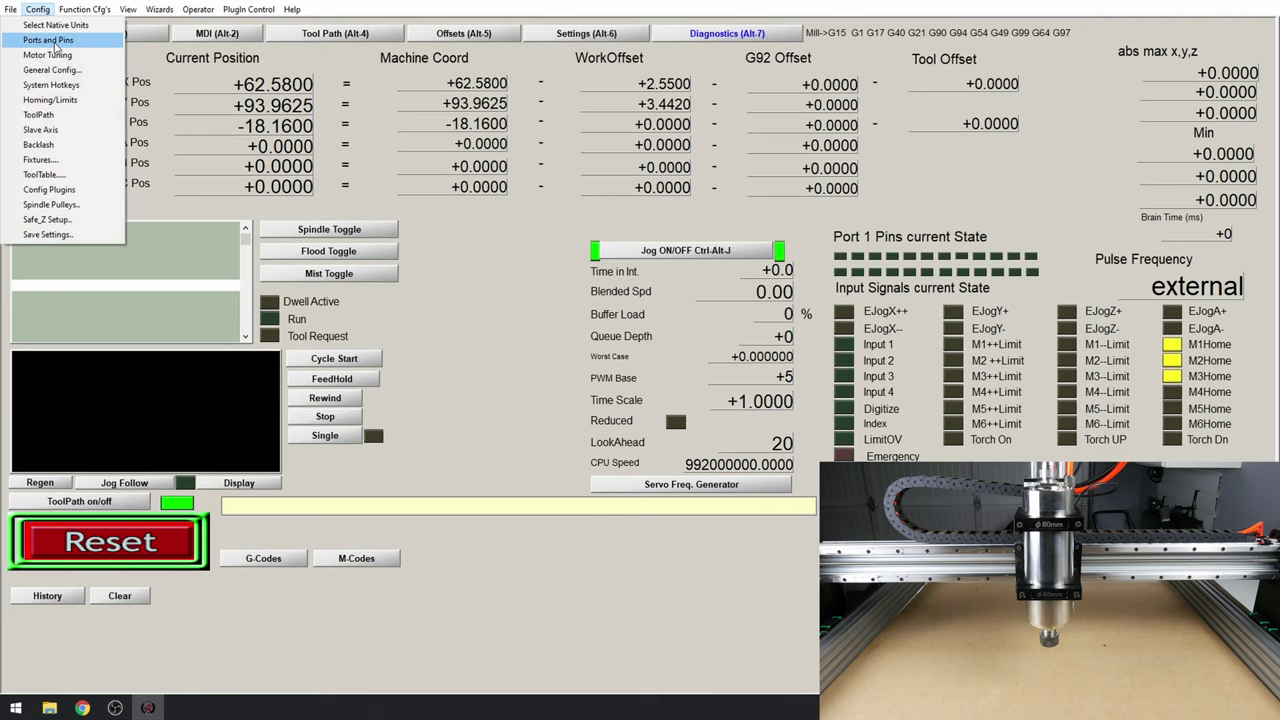
pyautogui.click(48, 40)
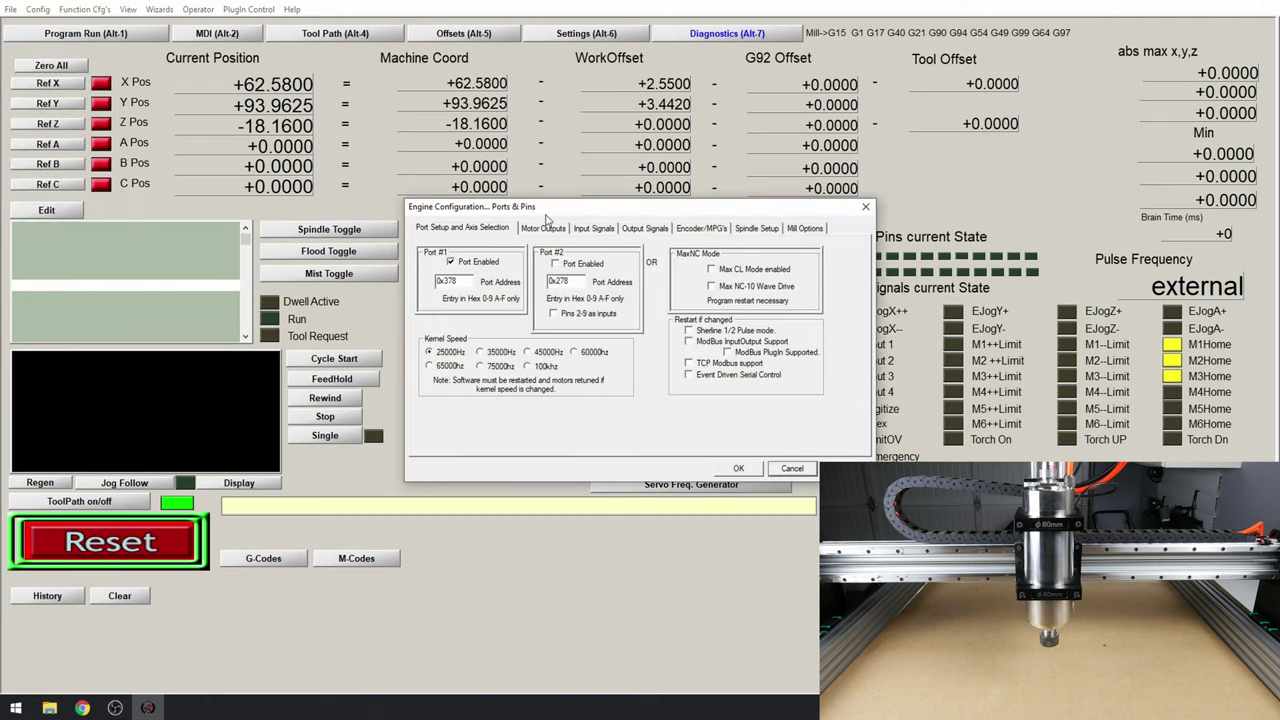
pyautogui.click(594, 229)
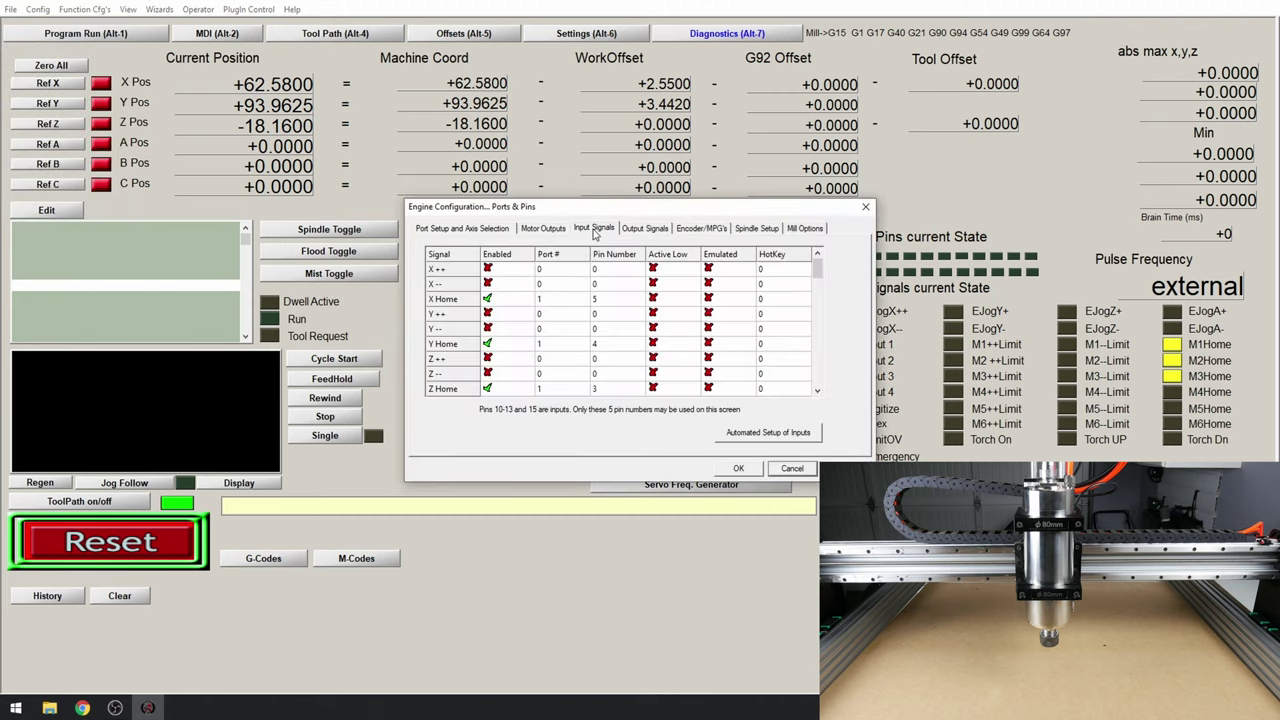
pyautogui.click(603, 344)
pyautogui.write('5')
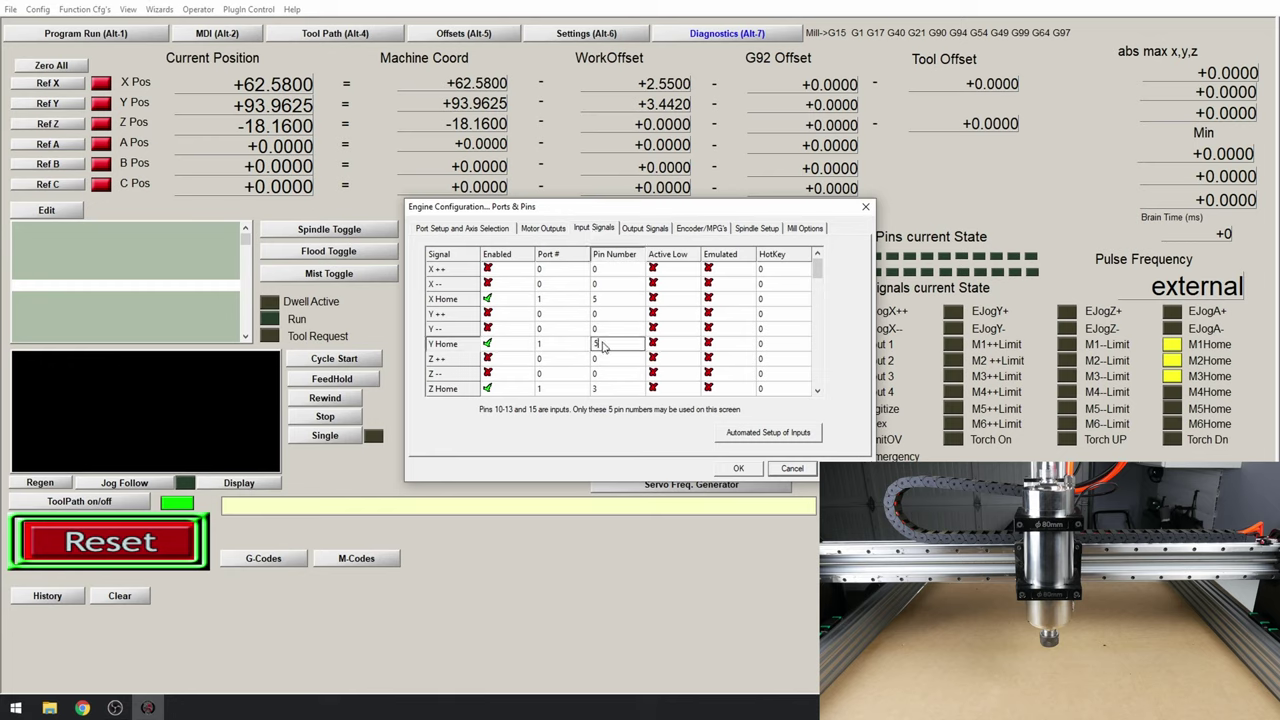
pyautogui.click(601, 300)
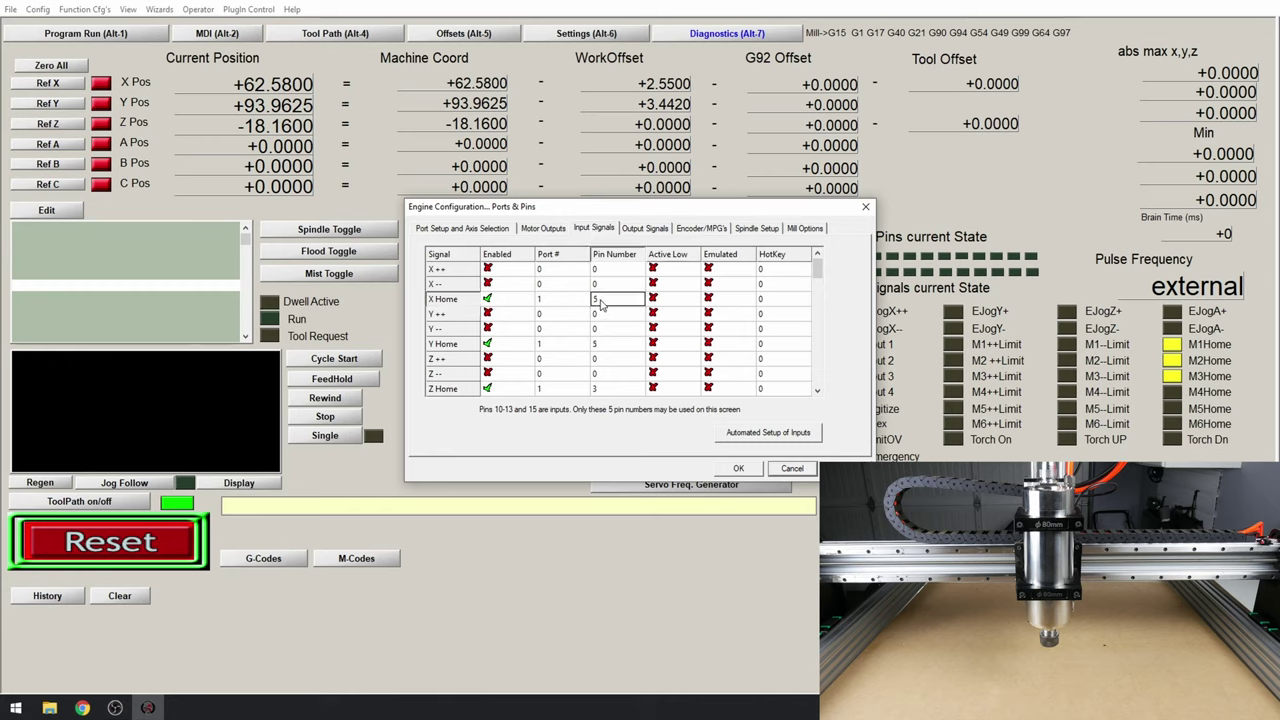
pyautogui.write('4')
pyautogui.click(656, 301)
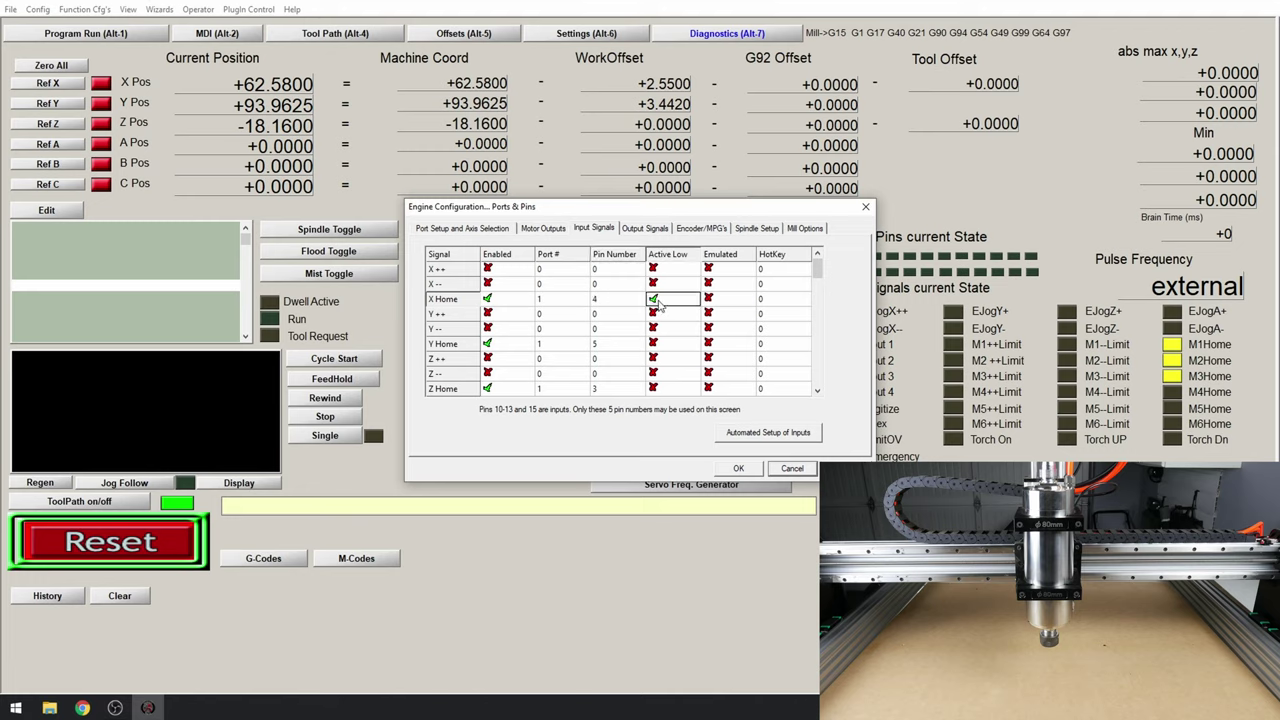
pyautogui.click(657, 344)
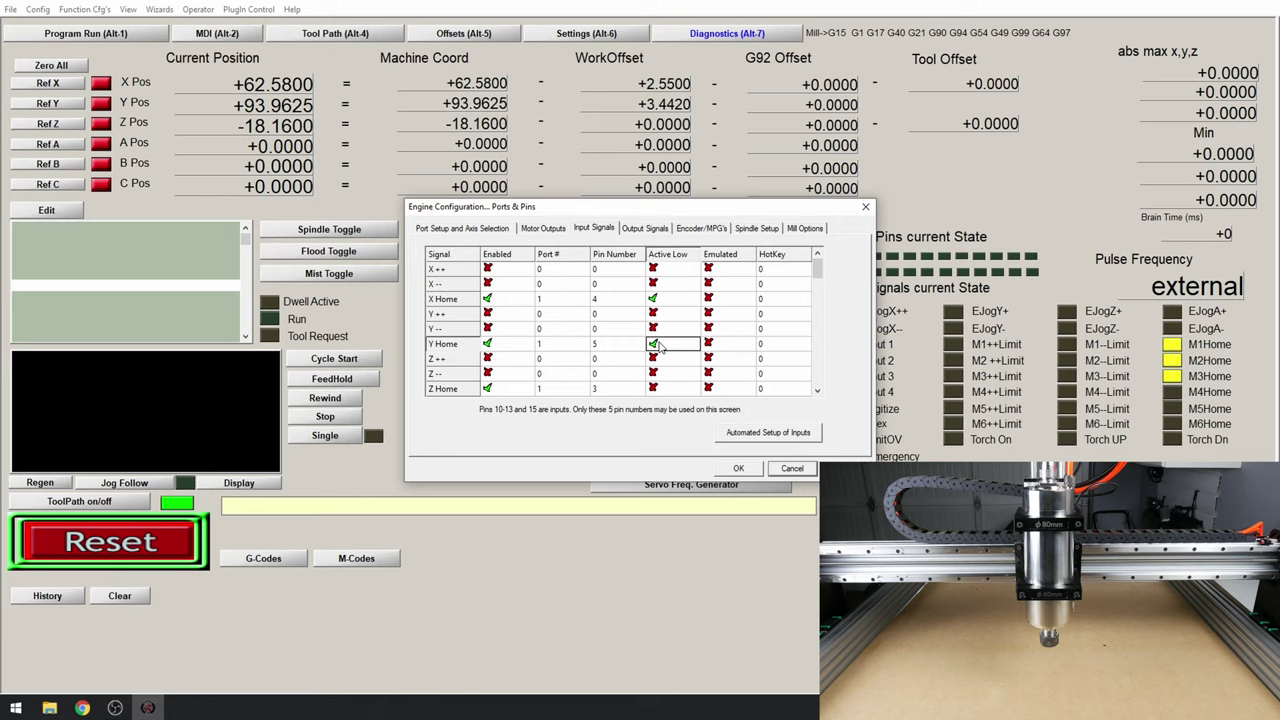
pyautogui.click(655, 389)
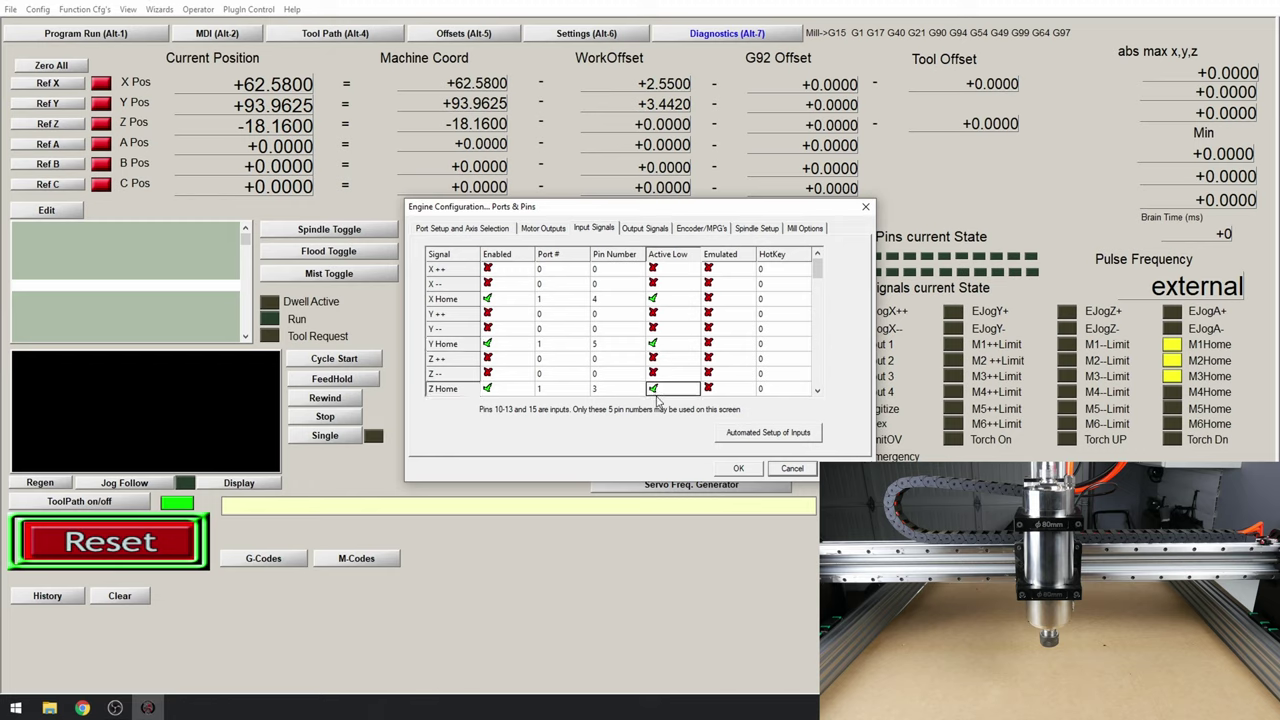
pyautogui.click(736, 469)
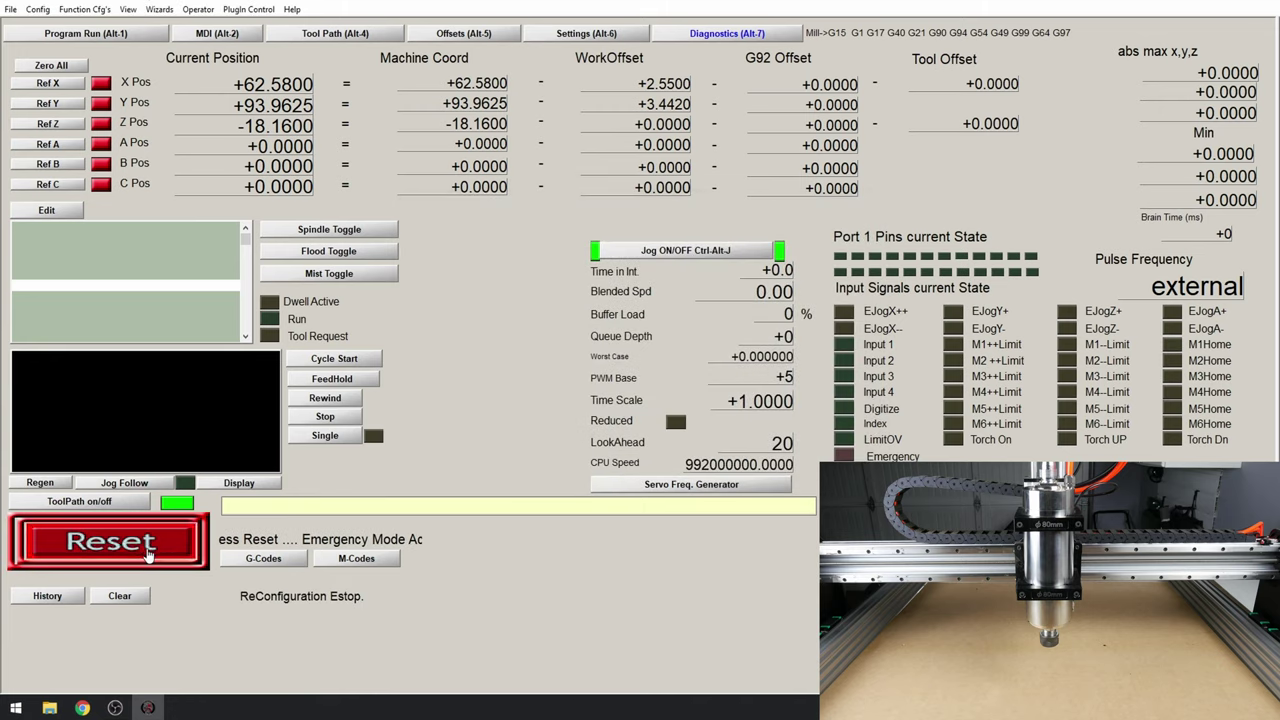
# Step: Reset the estop and jog X and Y to +377.7875 and +488.7725
pyautogui.click(147, 553)
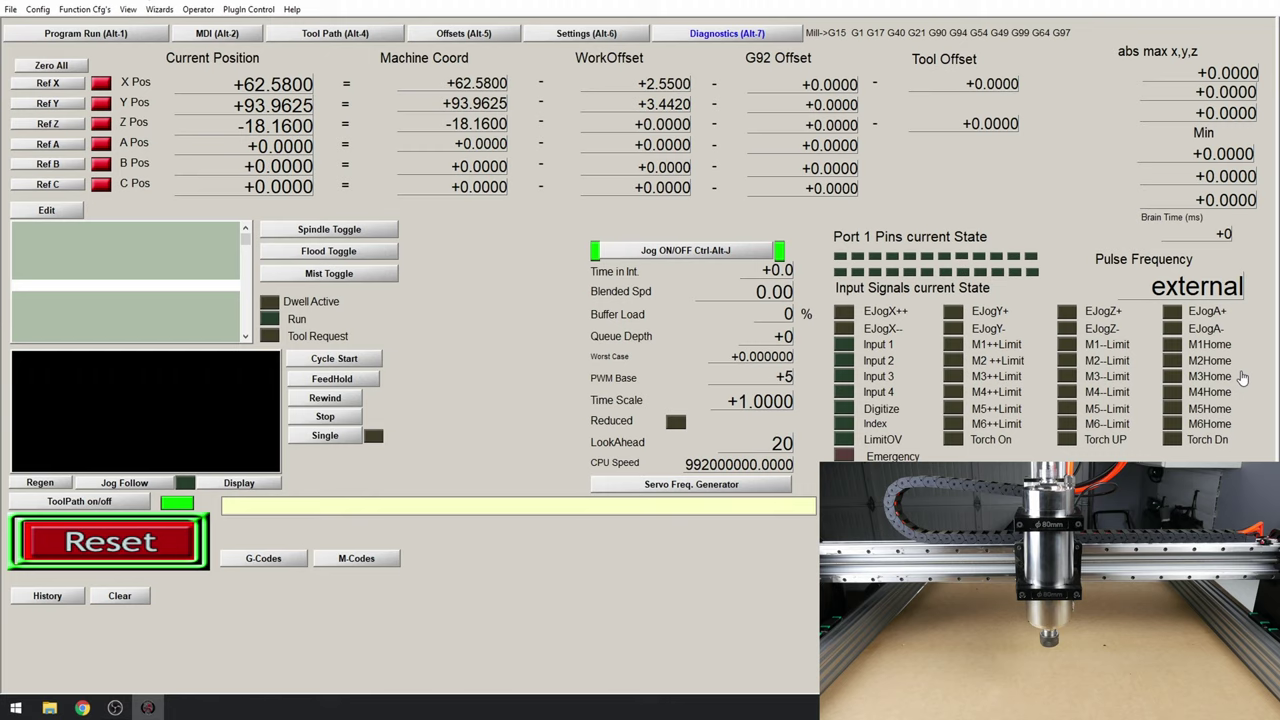
pyautogui.press('Right')
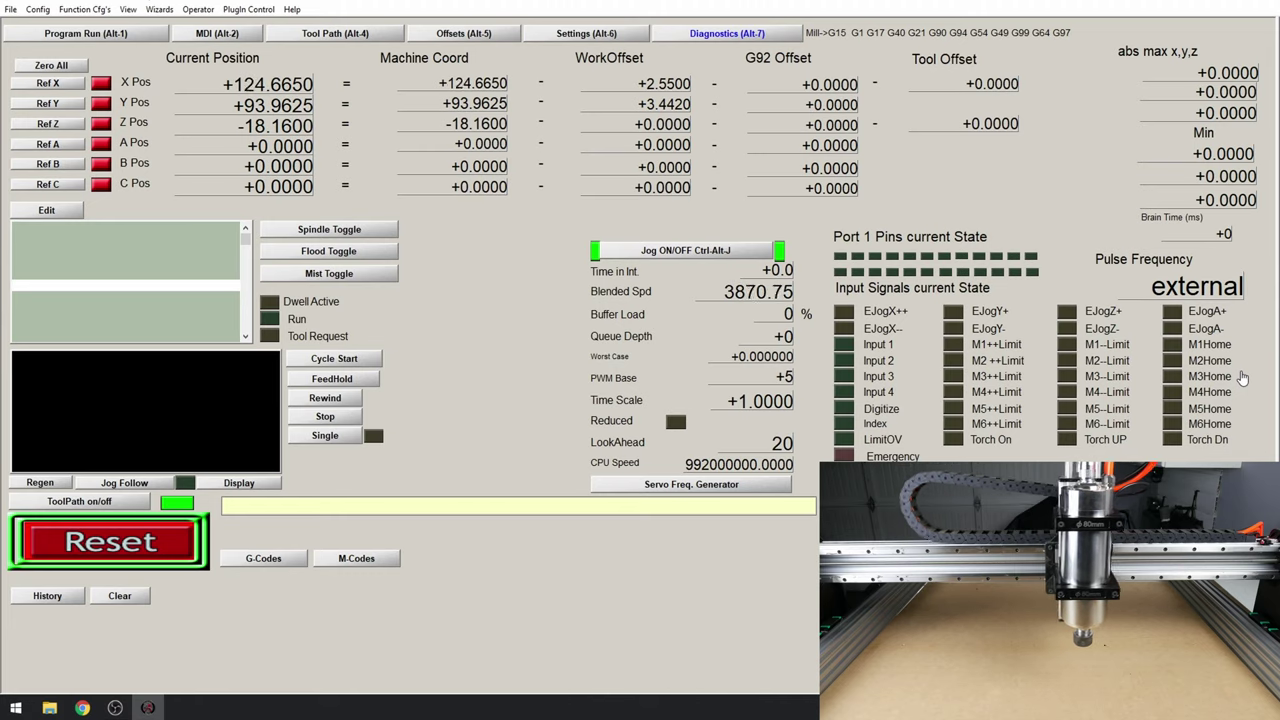
pyautogui.press('Up')
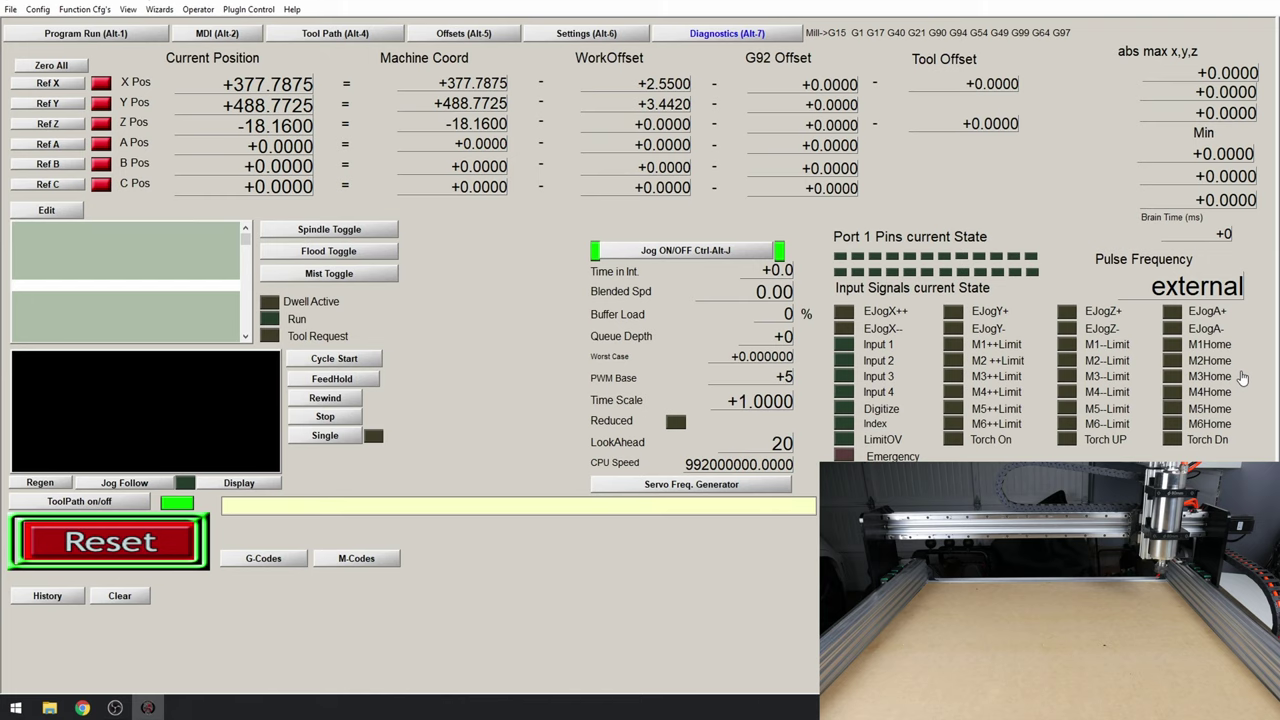
# Step: On Program Run, jog Z down to -28.0225, halt with the estop, then reset it
pyautogui.click(117, 35)
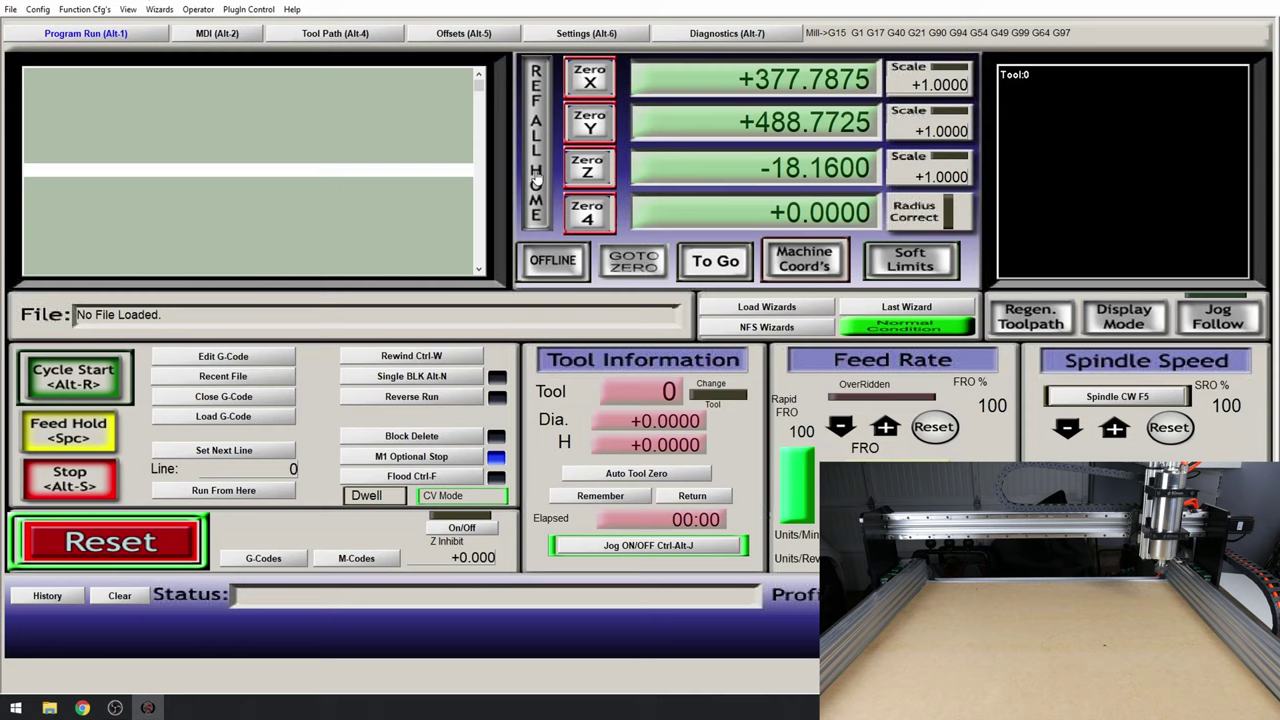
pyautogui.press('pagedown')
pyautogui.click(137, 538)
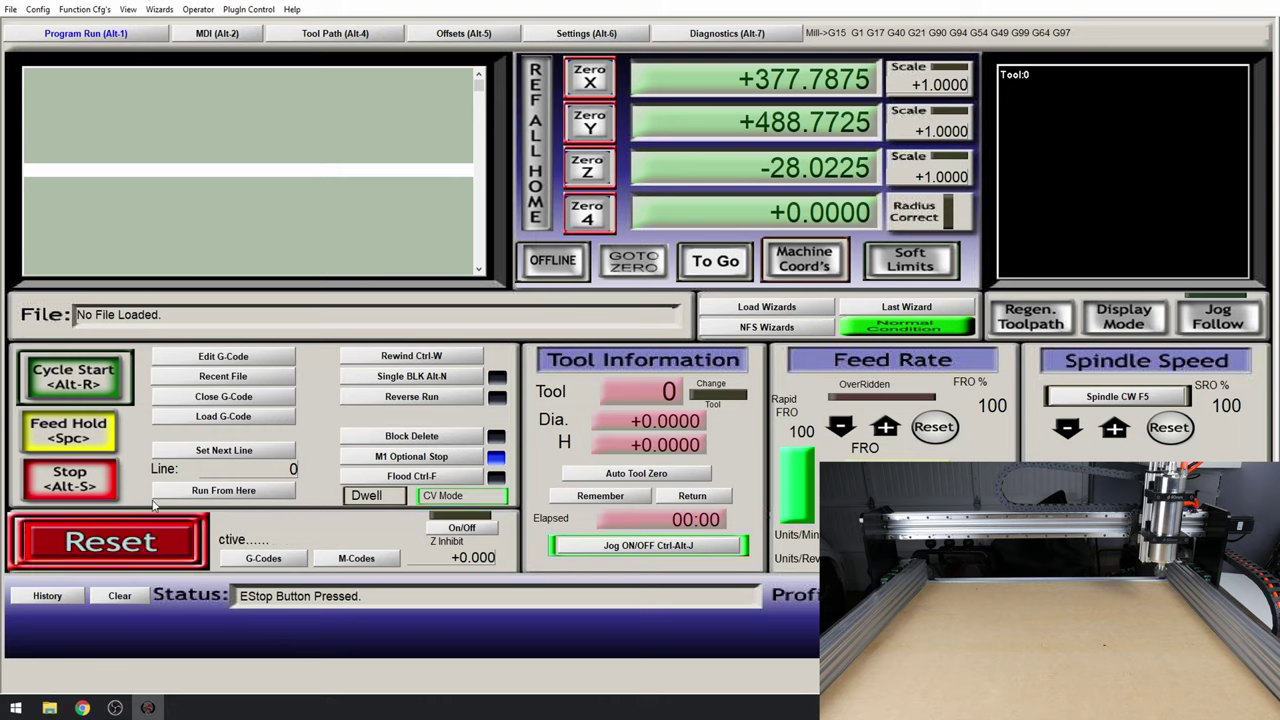
pyautogui.click(128, 538)
# Step: Make Z home in the negative direction, run Ref All Home, then halt and reset the estop
pyautogui.click(38, 9)
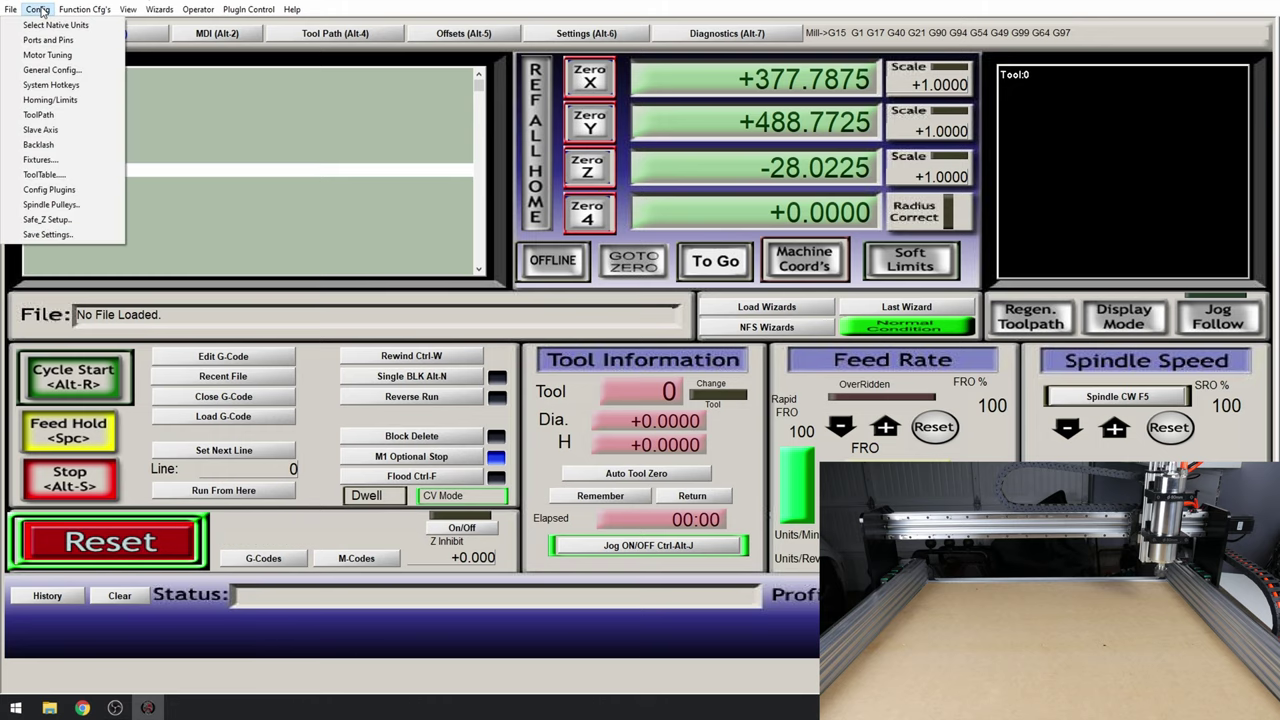
pyautogui.click(57, 100)
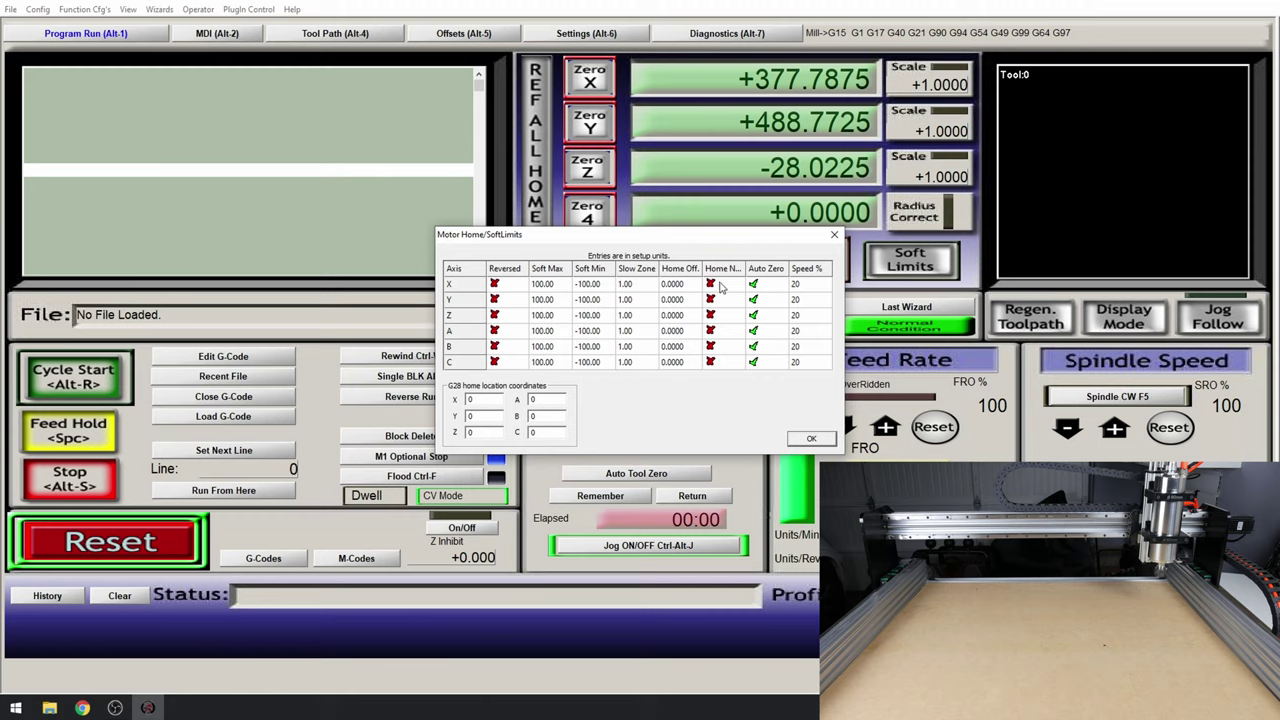
pyautogui.click(711, 315)
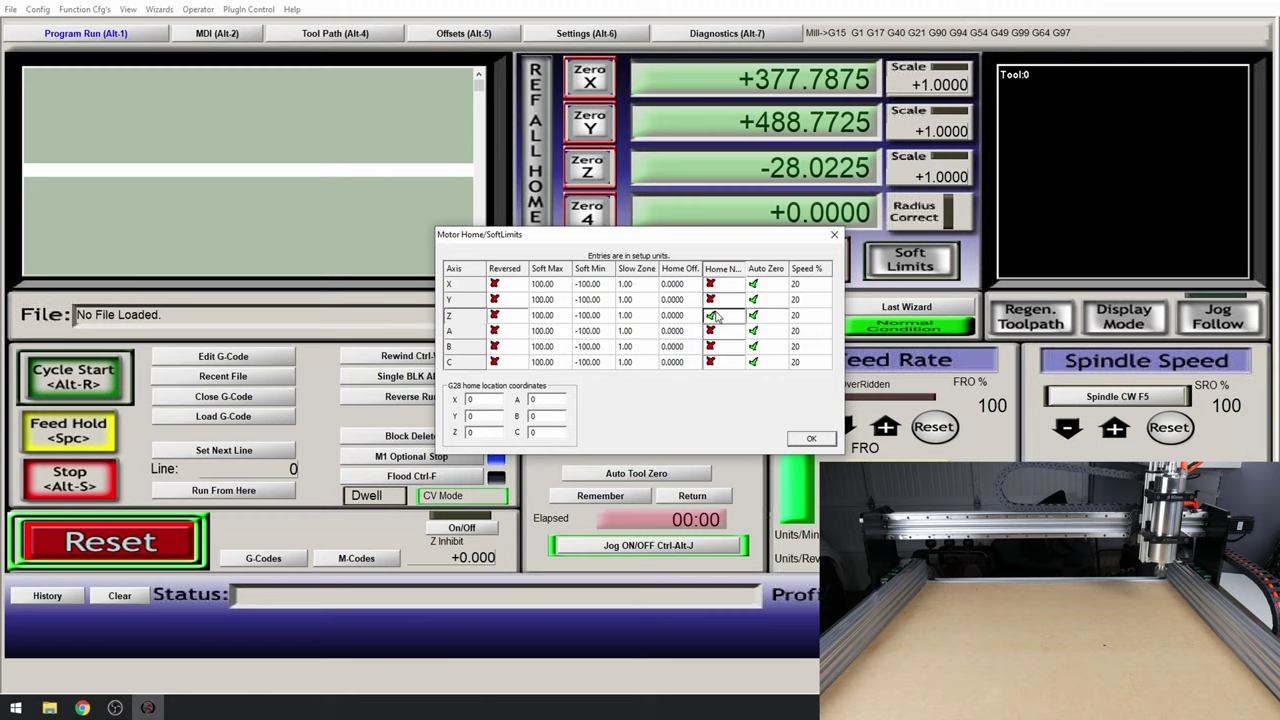
pyautogui.click(812, 441)
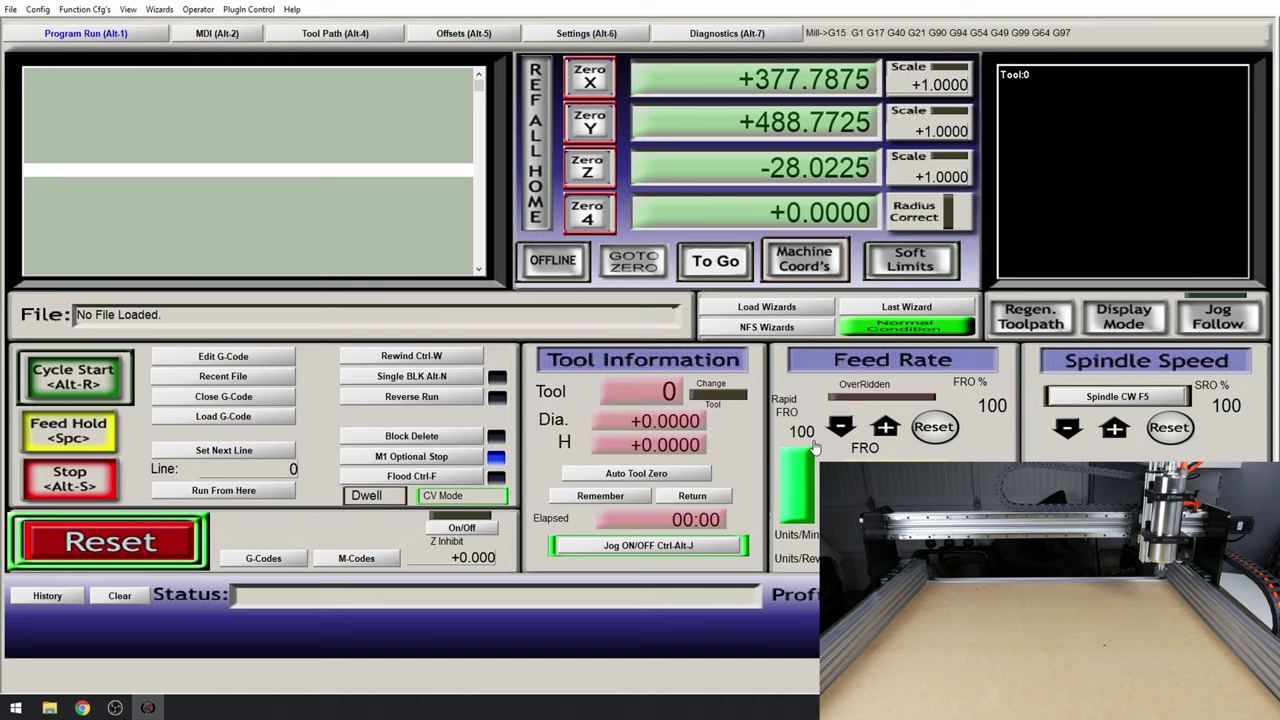
pyautogui.click(539, 170)
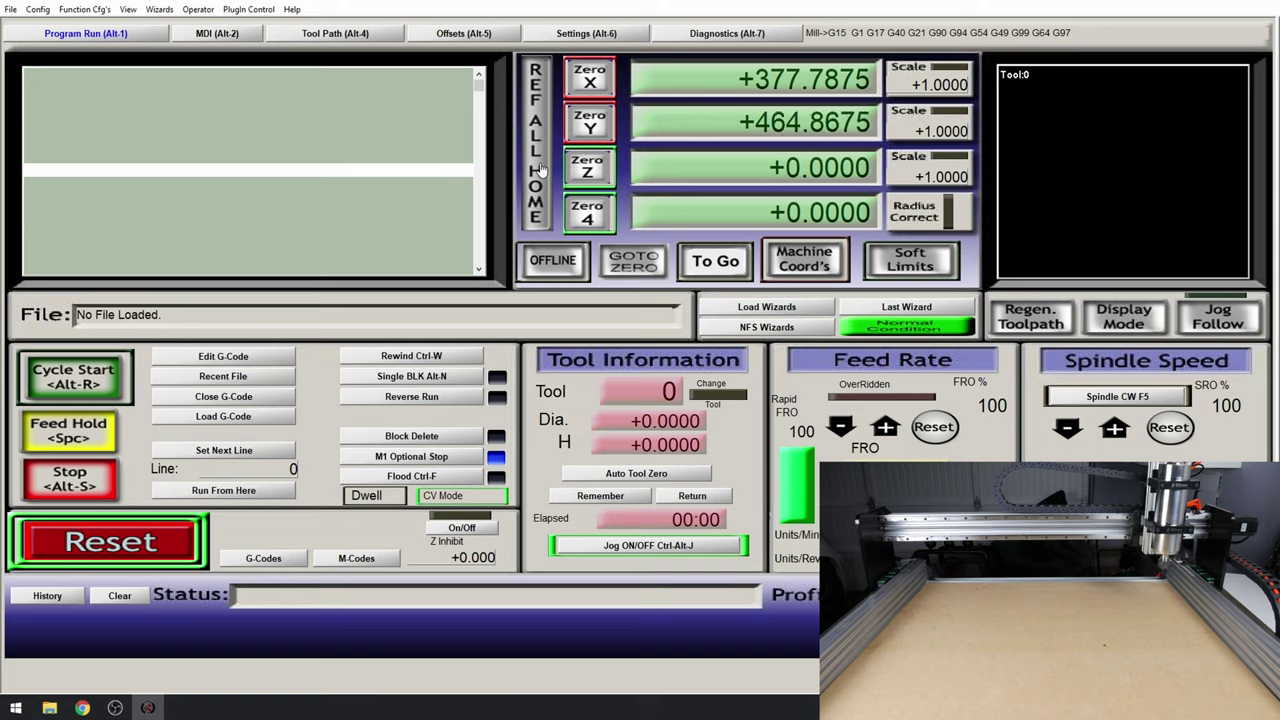
pyautogui.click(111, 542)
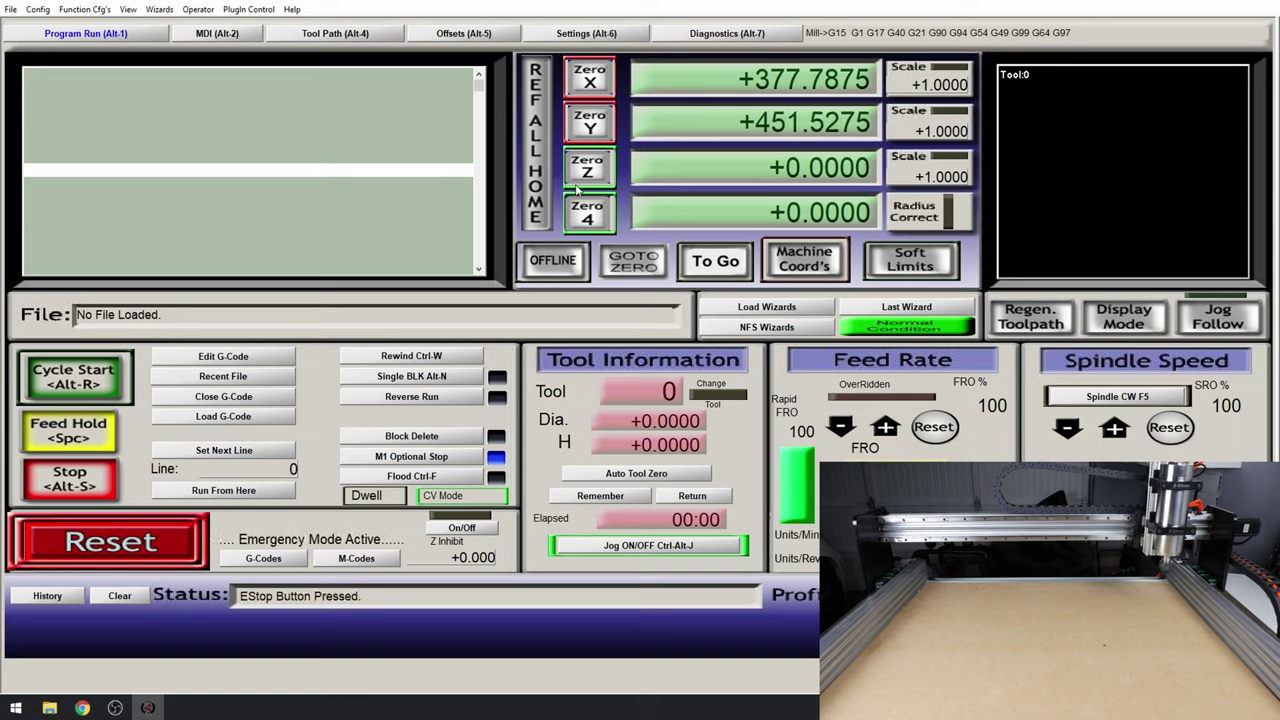
pyautogui.click(135, 530)
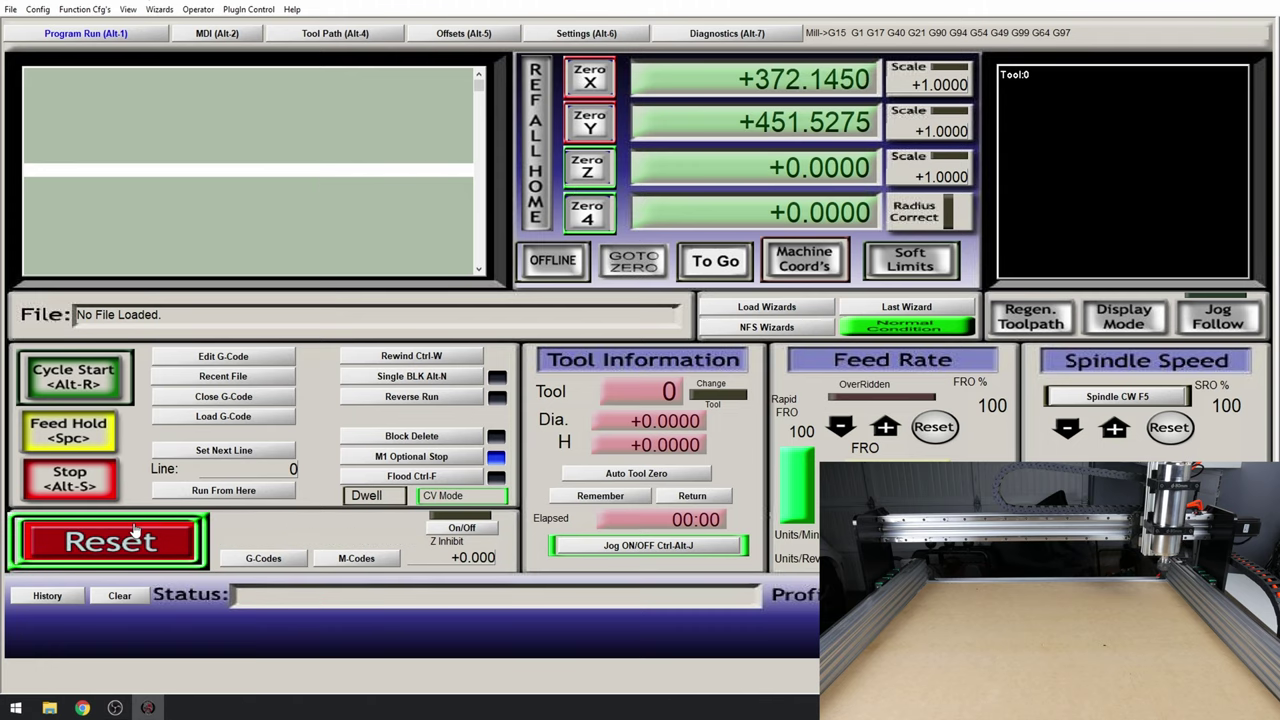
# Step: Make Y home in the negative direction, rerun homing, and stop it with the estop
pyautogui.click(34, 10)
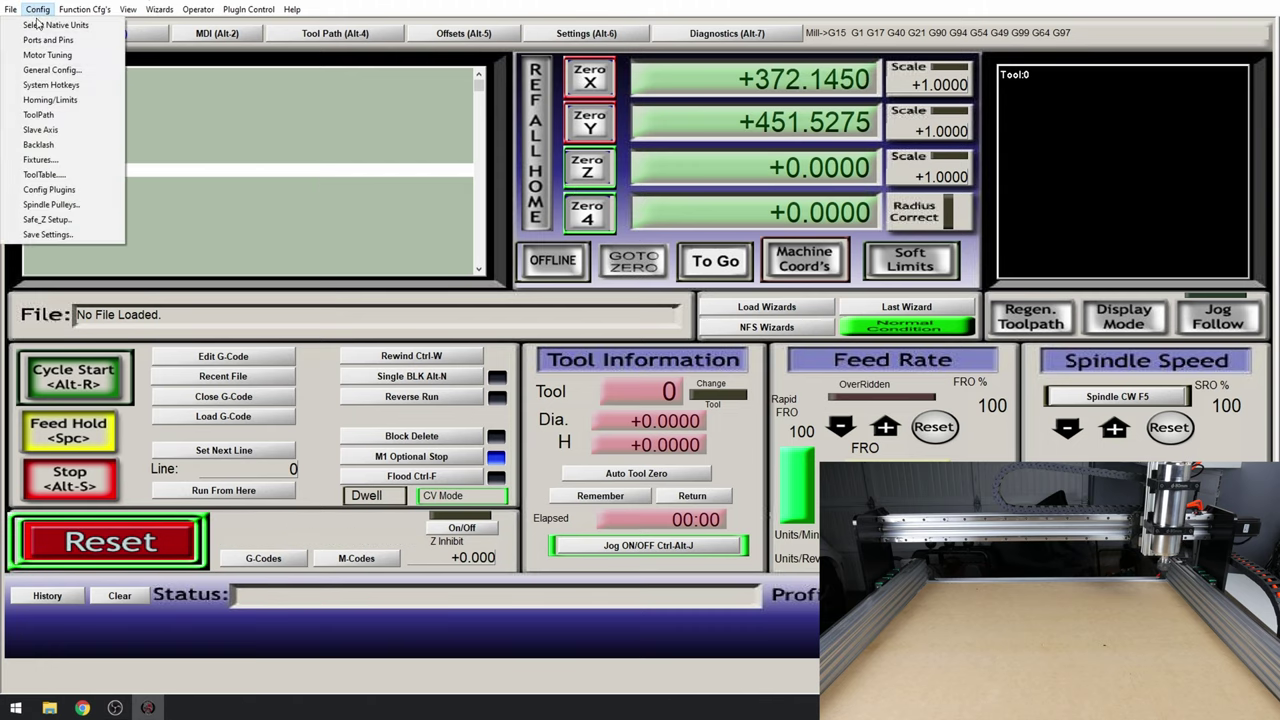
pyautogui.click(60, 100)
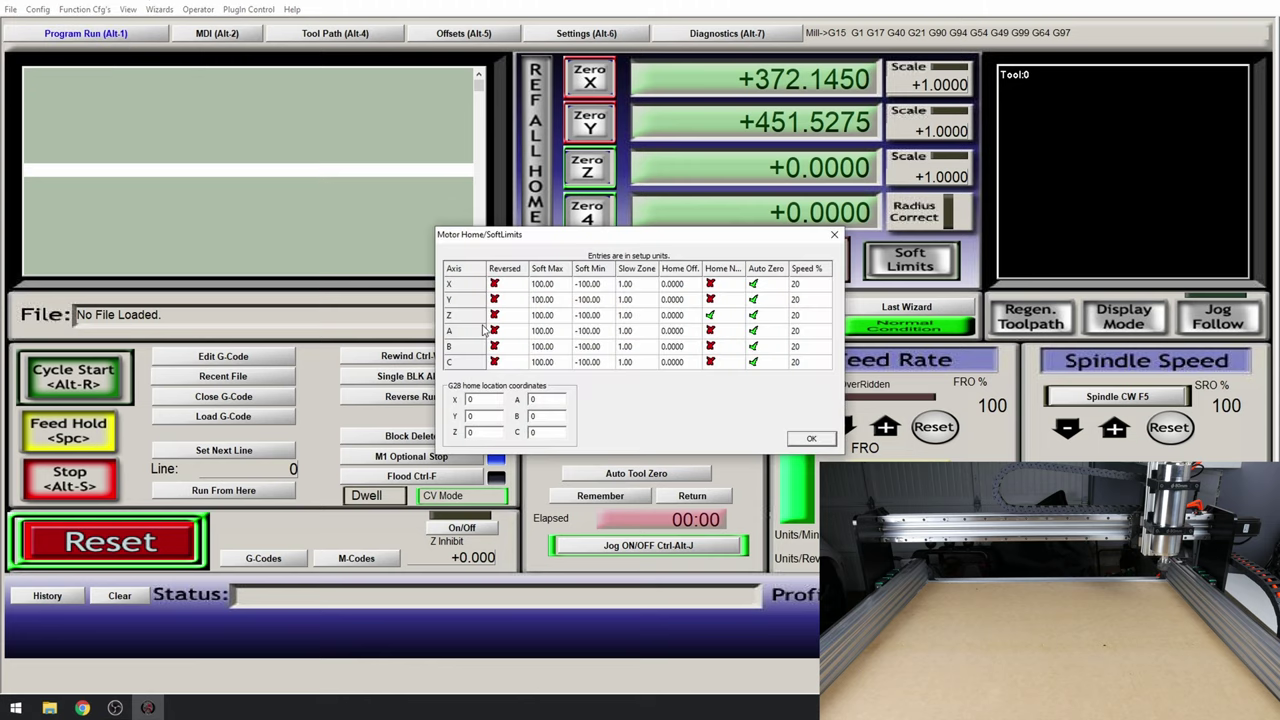
pyautogui.click(718, 299)
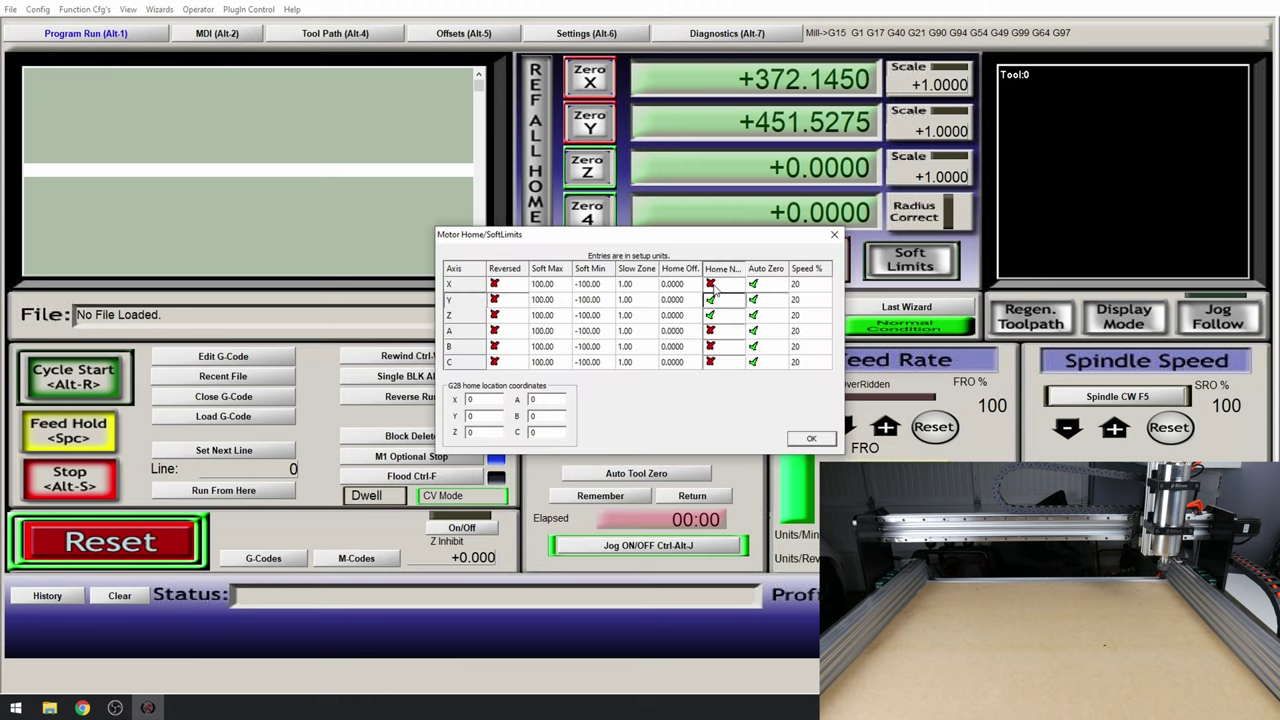
pyautogui.click(810, 438)
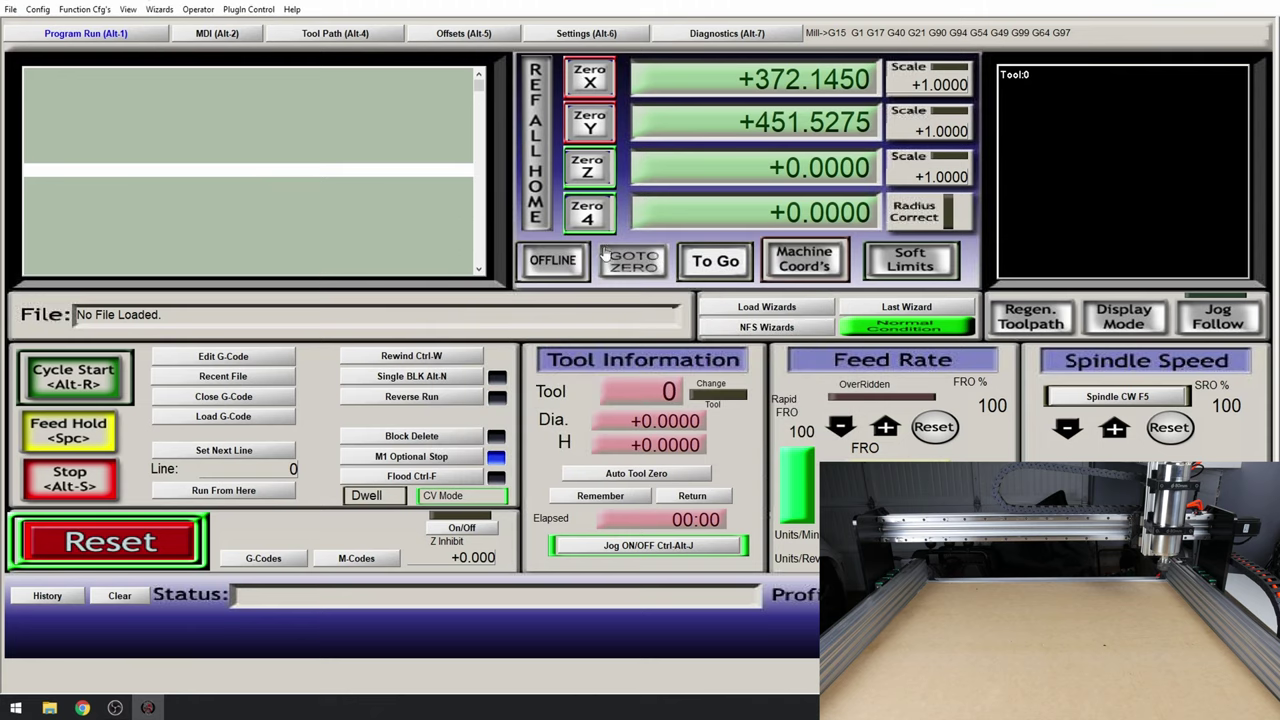
pyautogui.click(536, 166)
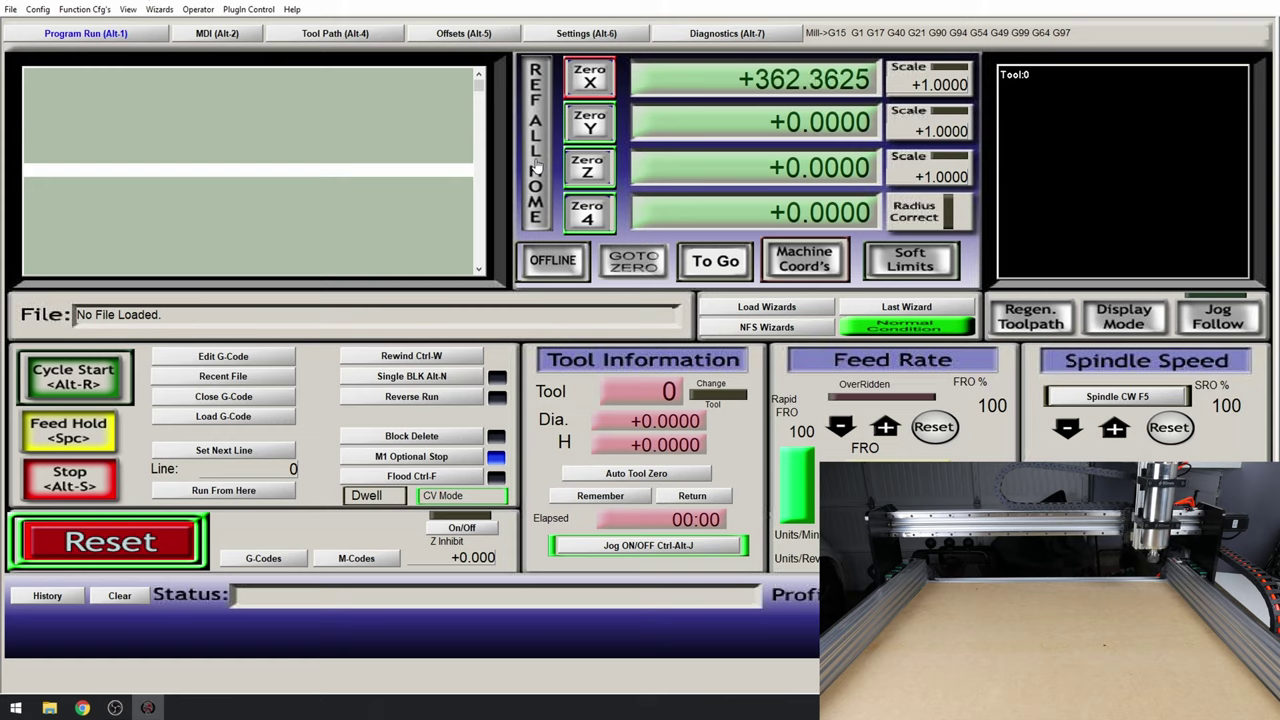
pyautogui.click(105, 545)
# Step: Make X home in the negative direction, clear the estop, and home all axes again
pyautogui.click(38, 9)
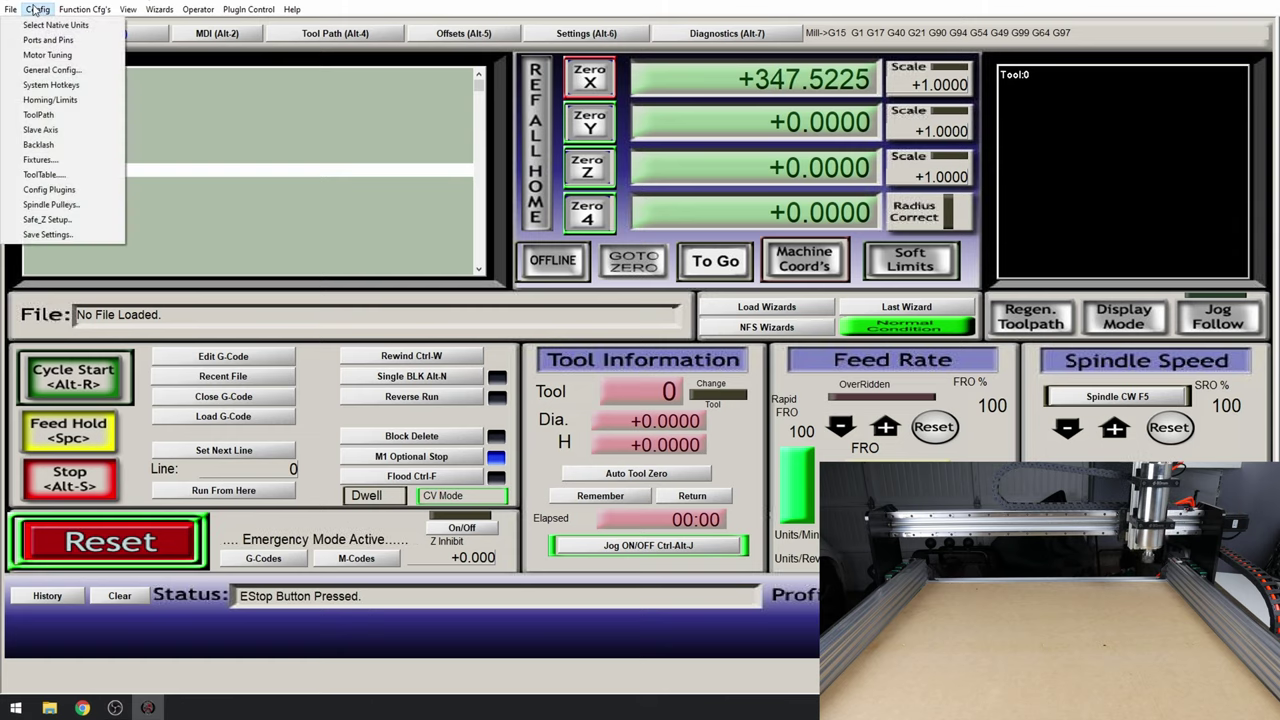
pyautogui.click(50, 99)
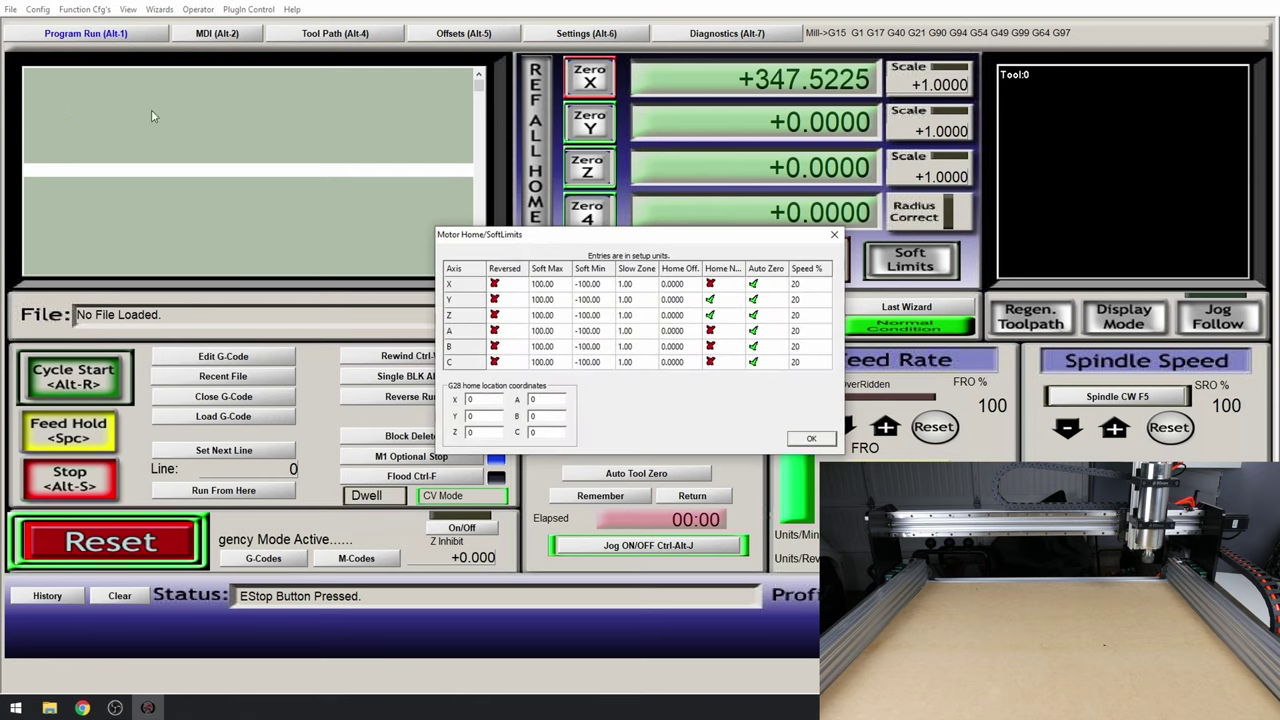
pyautogui.click(721, 287)
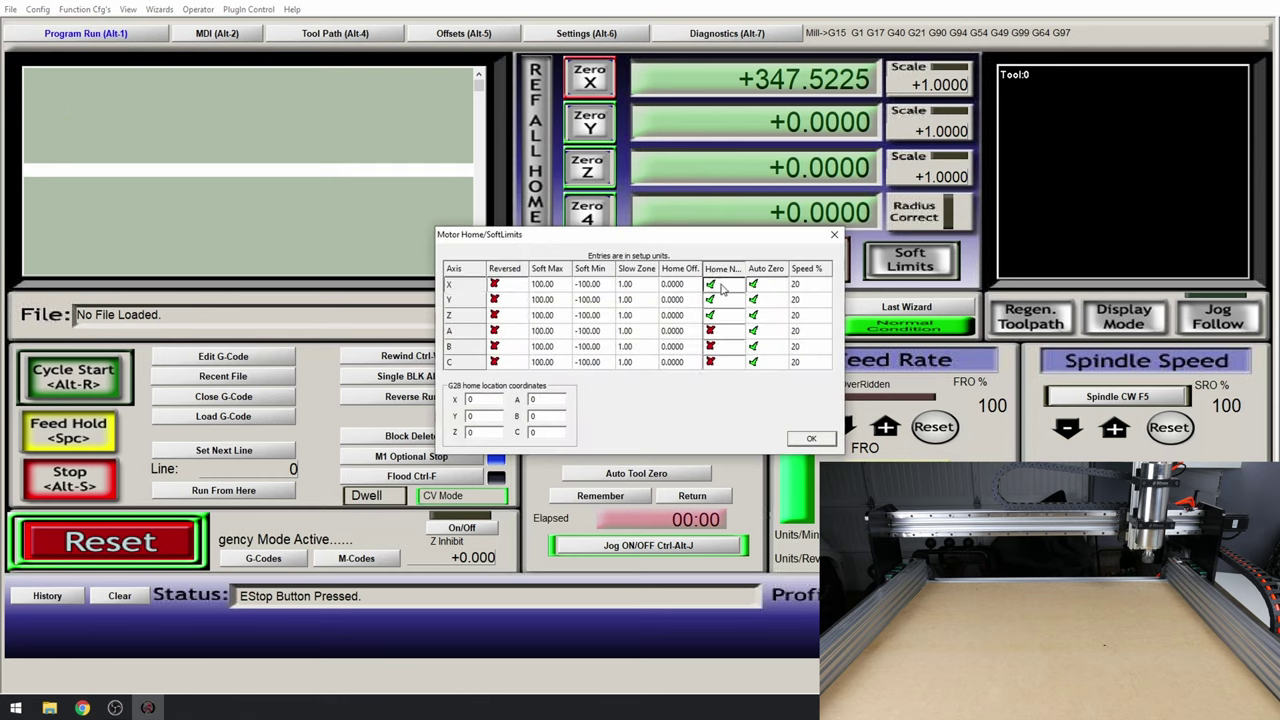
pyautogui.click(813, 440)
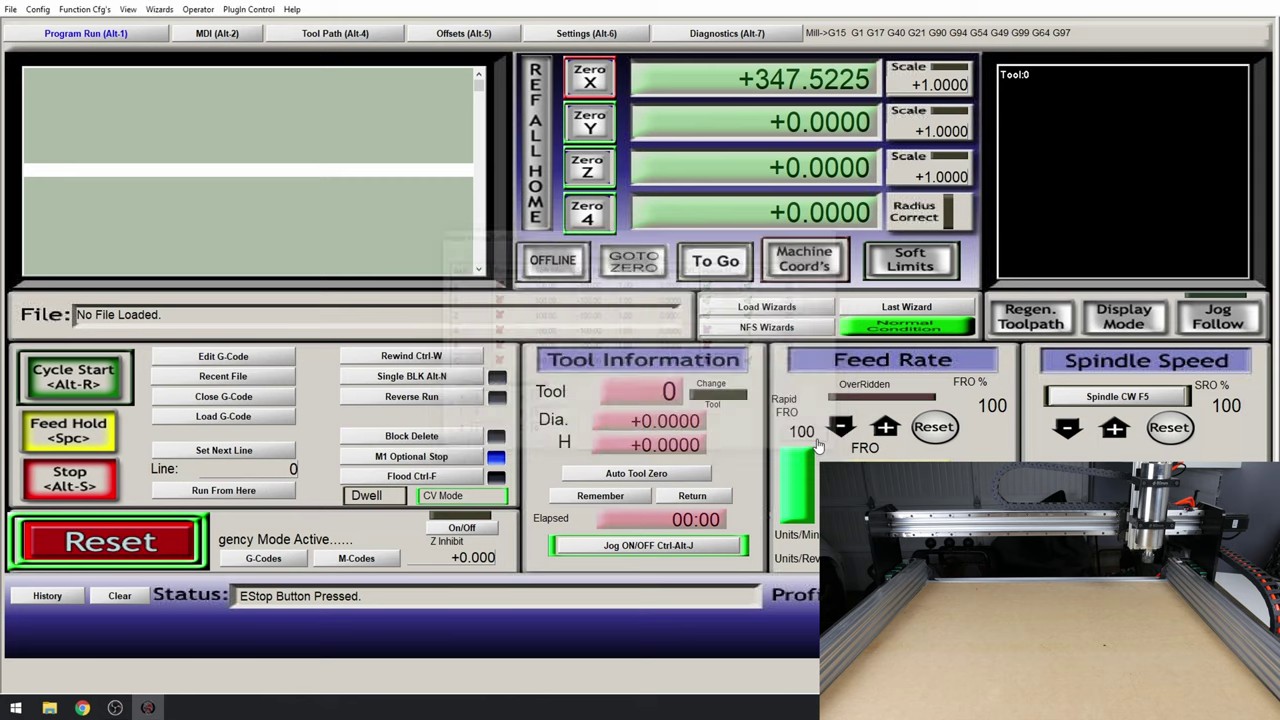
pyautogui.click(167, 525)
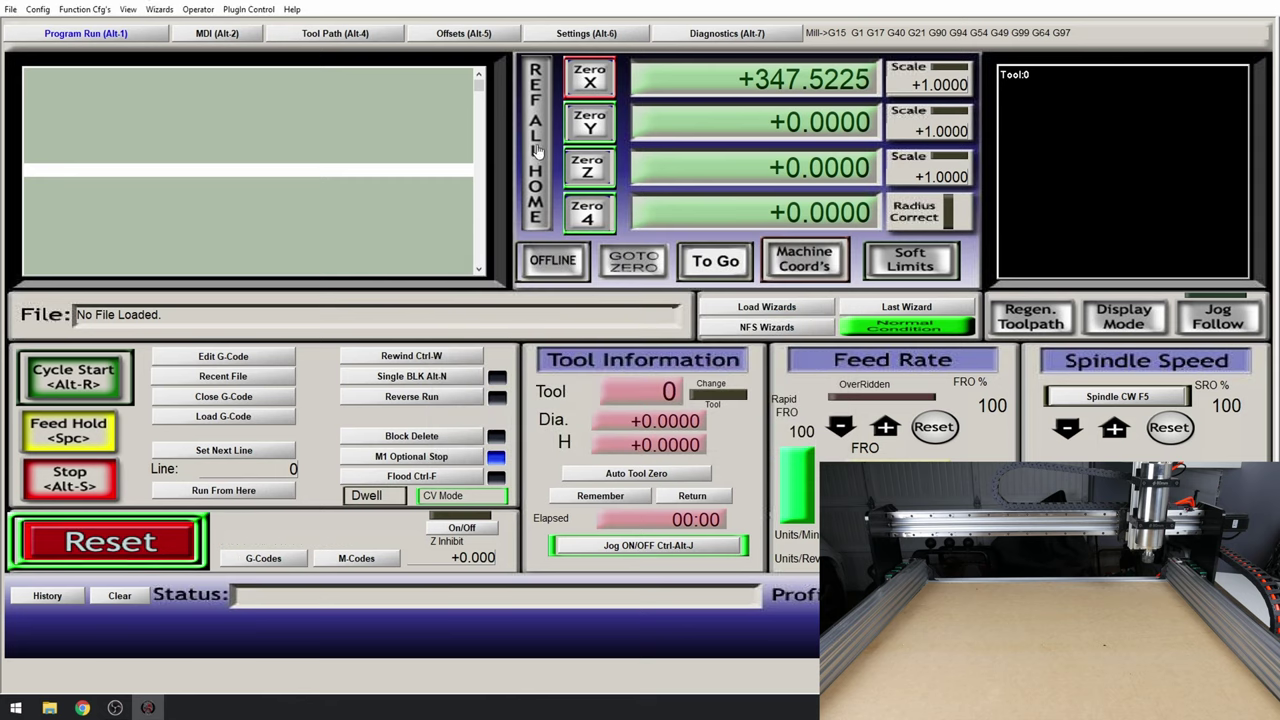
pyautogui.click(537, 150)
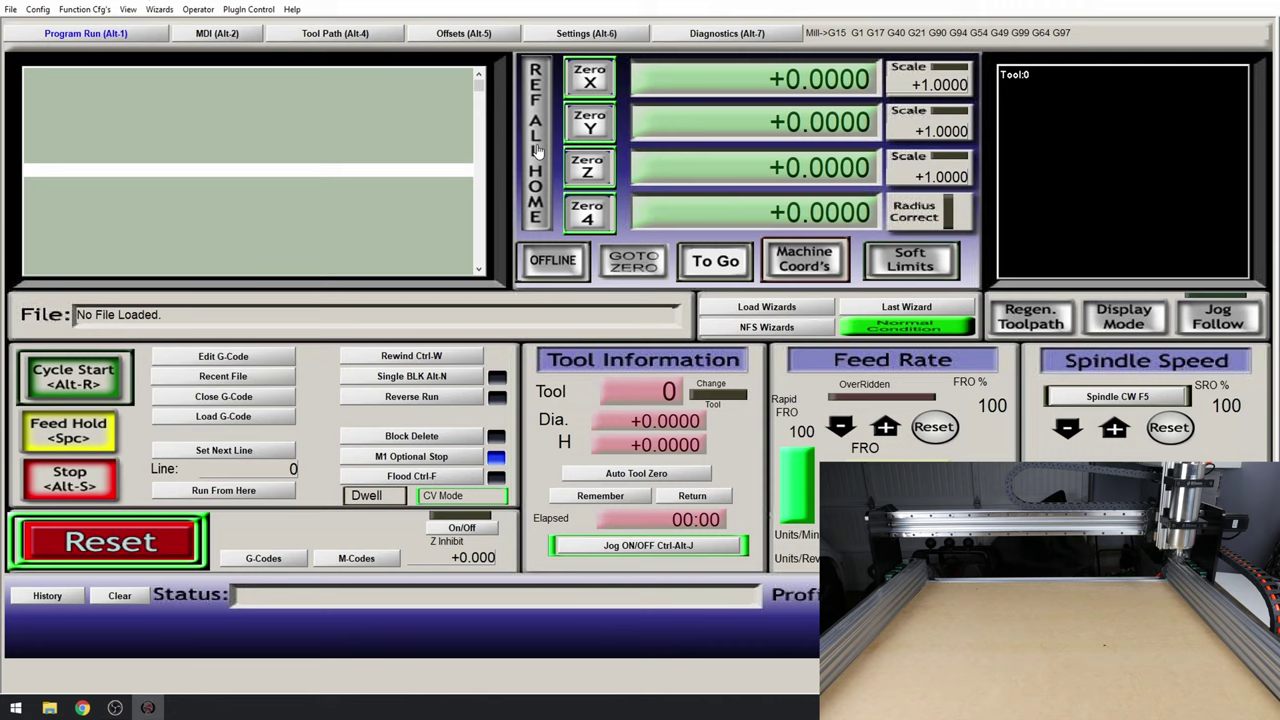
# Step: Jog X, Y and Z around, ending at X -400.6600, Y -367.1975, Z -39.2250
pyautogui.press('Left')
pyautogui.press('Down')
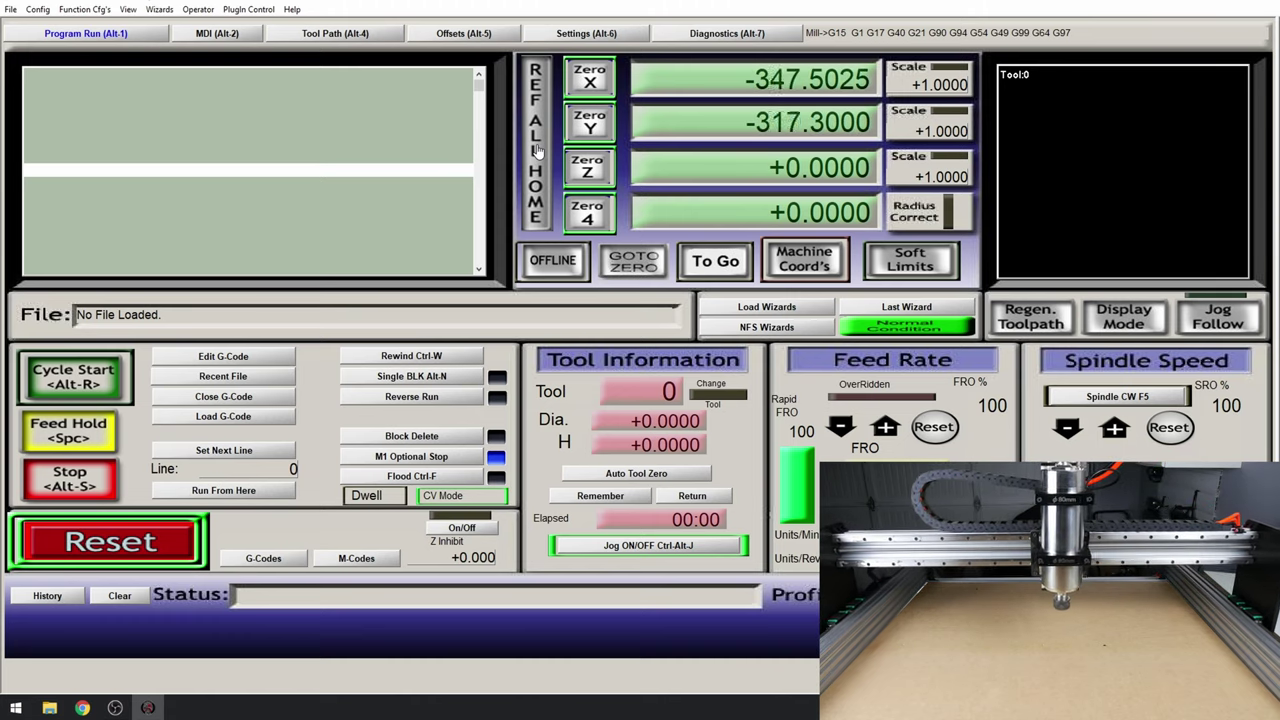
pyautogui.press('pagedown')
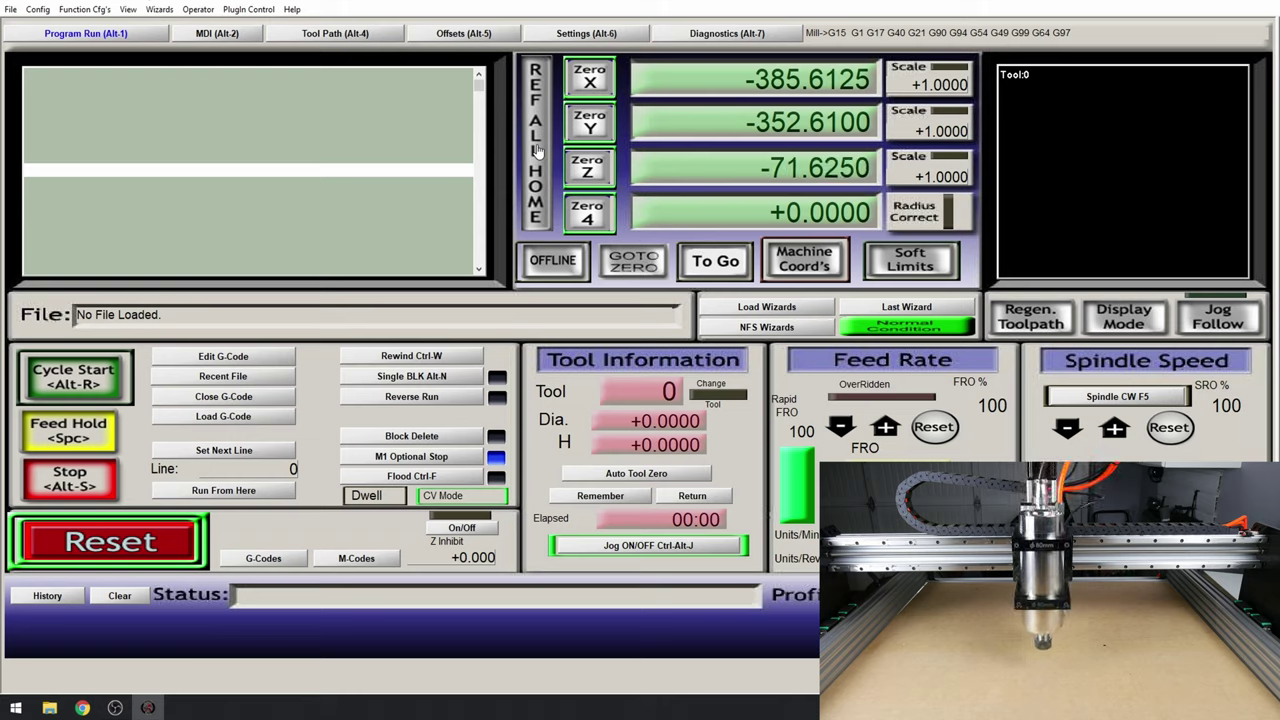
pyautogui.press('pageup')
pyautogui.press('pagedown')
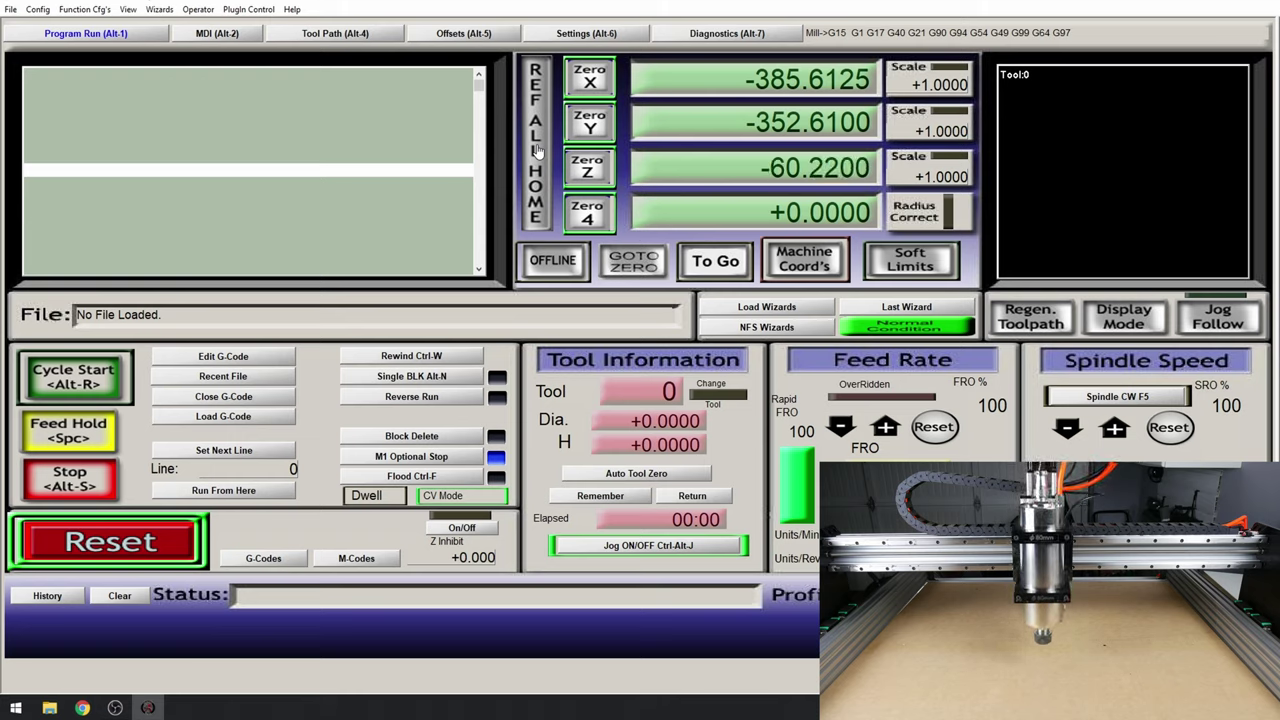
pyautogui.press('pageup')
pyautogui.press('Right')
pyautogui.press('Up')
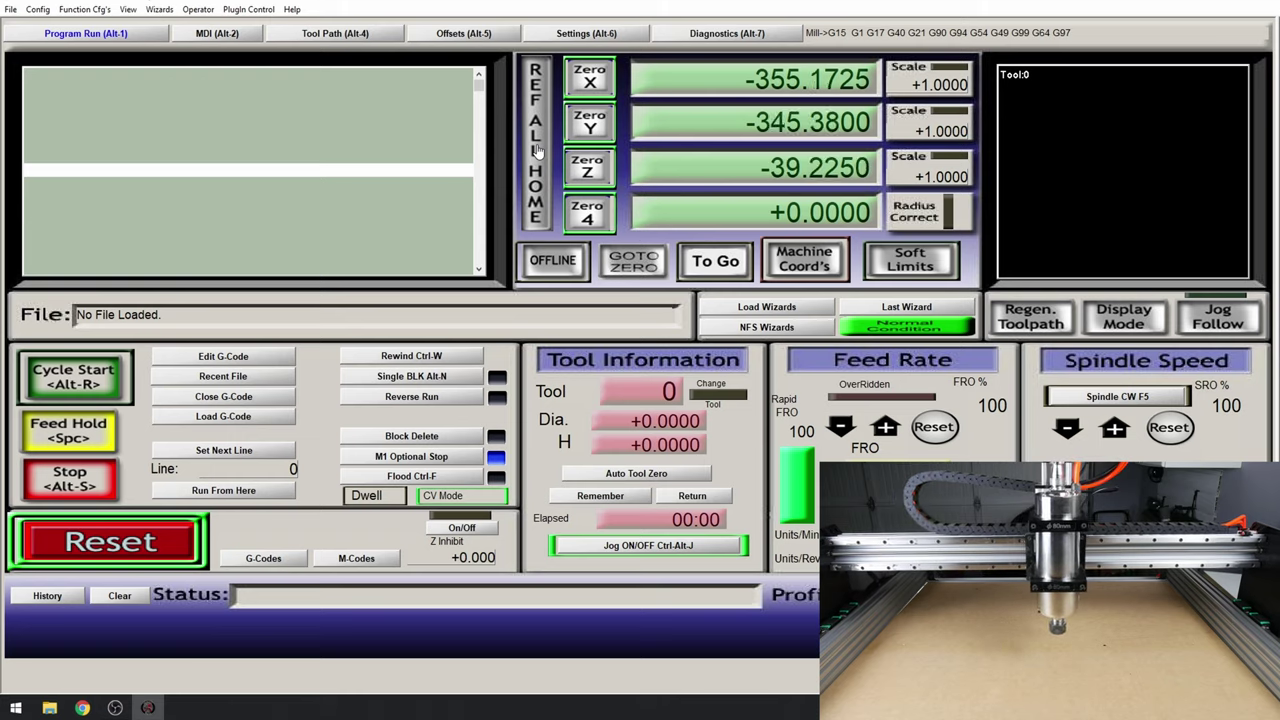
pyautogui.press('Left')
pyautogui.press('Down')
pyautogui.press('Right')
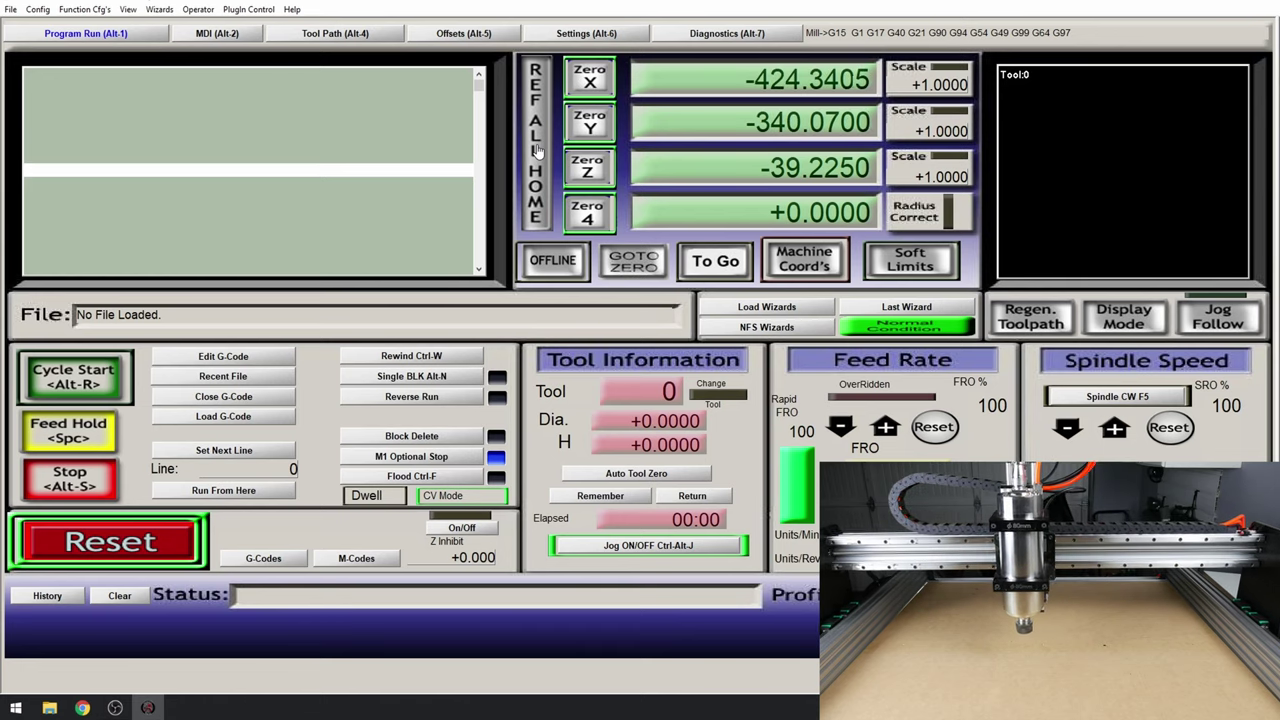
pyautogui.press('Up')
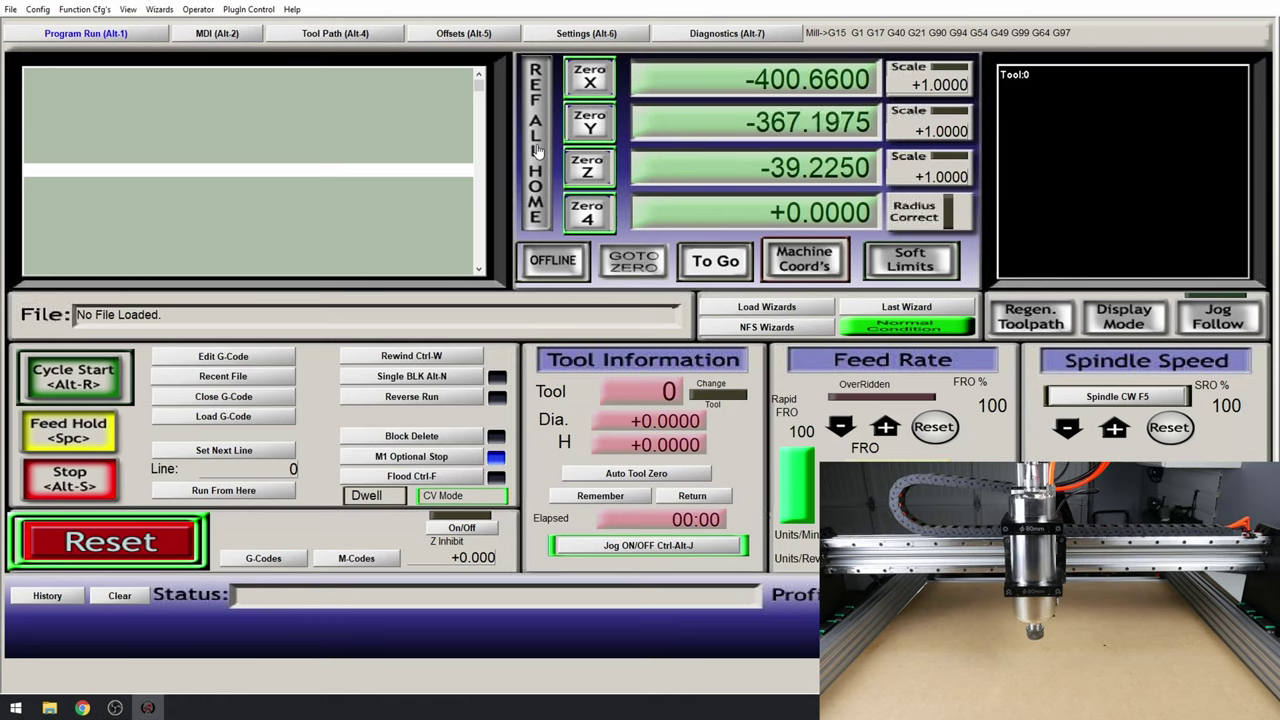
# Step: Save settings from Config, then load the DarkScreen.set screenset through View > Load Screens
pyautogui.click(37, 10)
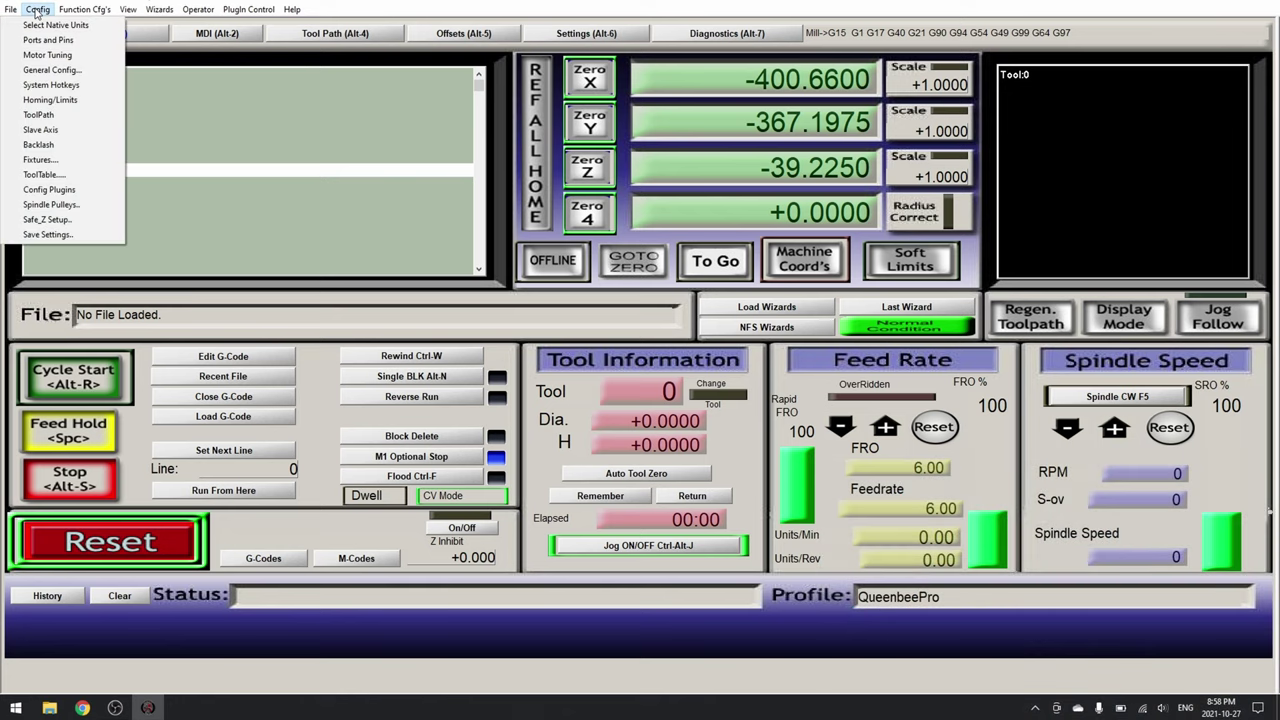
pyautogui.click(61, 235)
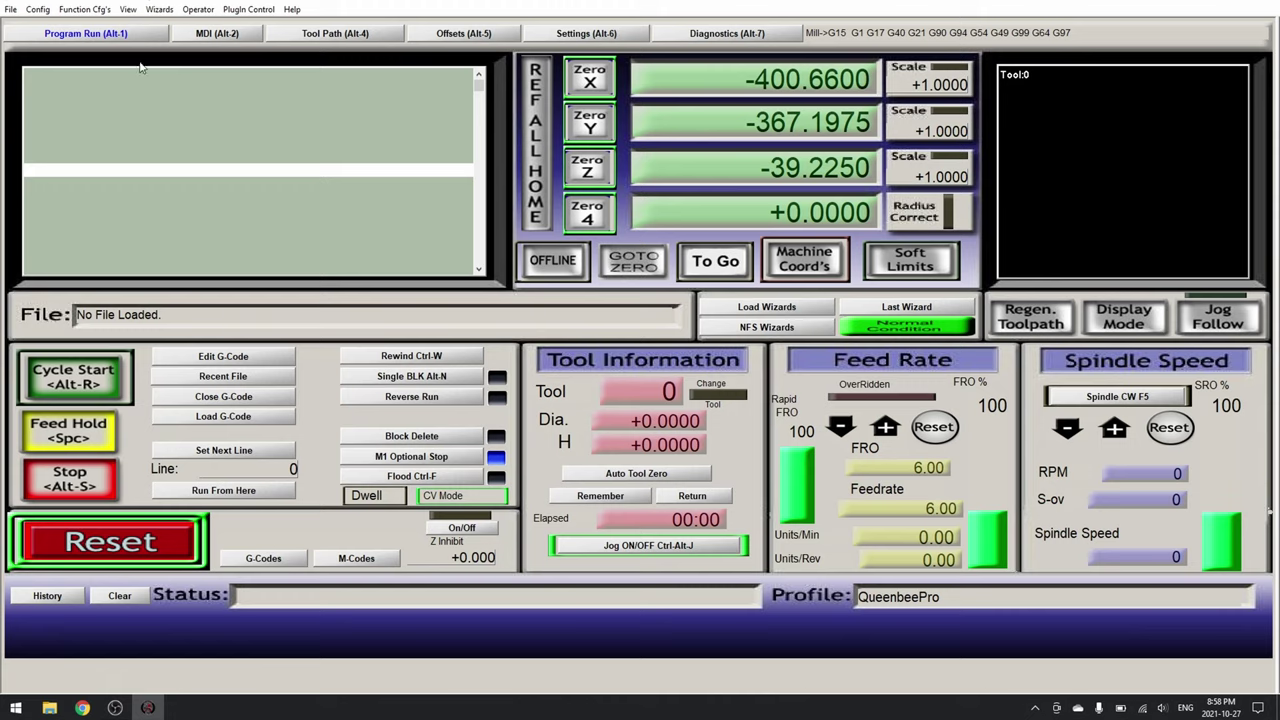
pyautogui.click(128, 10)
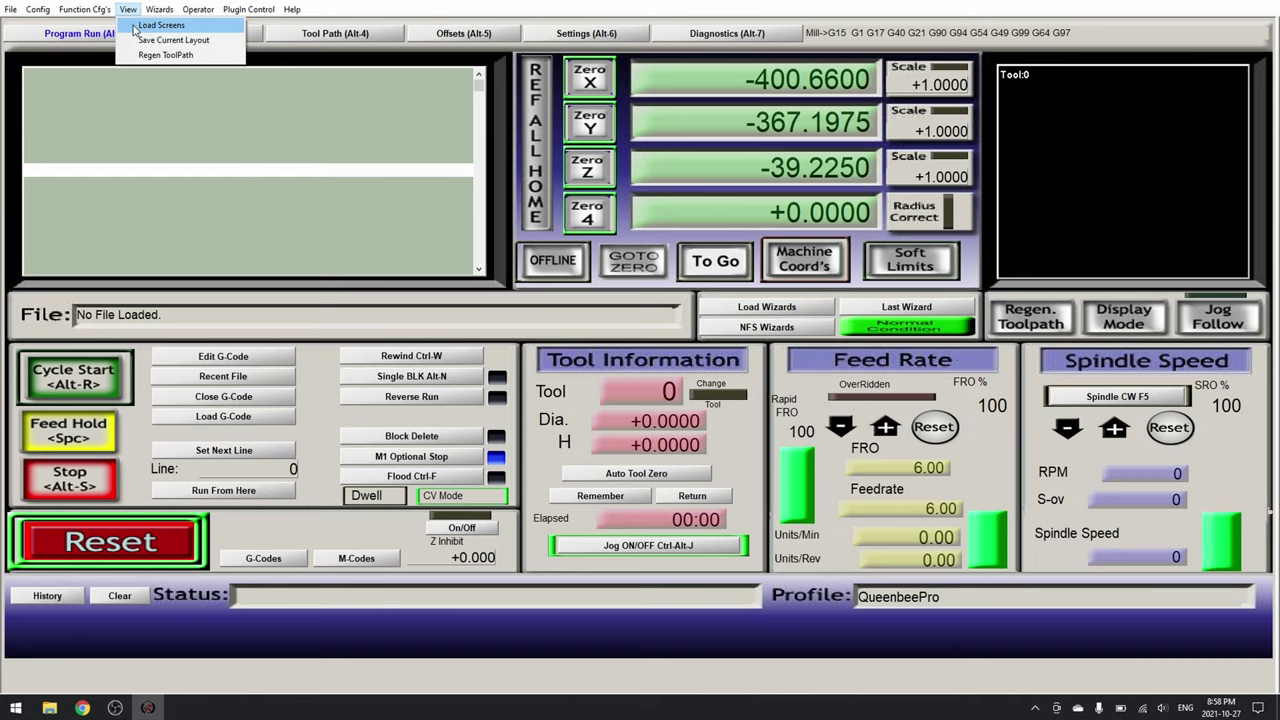
pyautogui.click(134, 26)
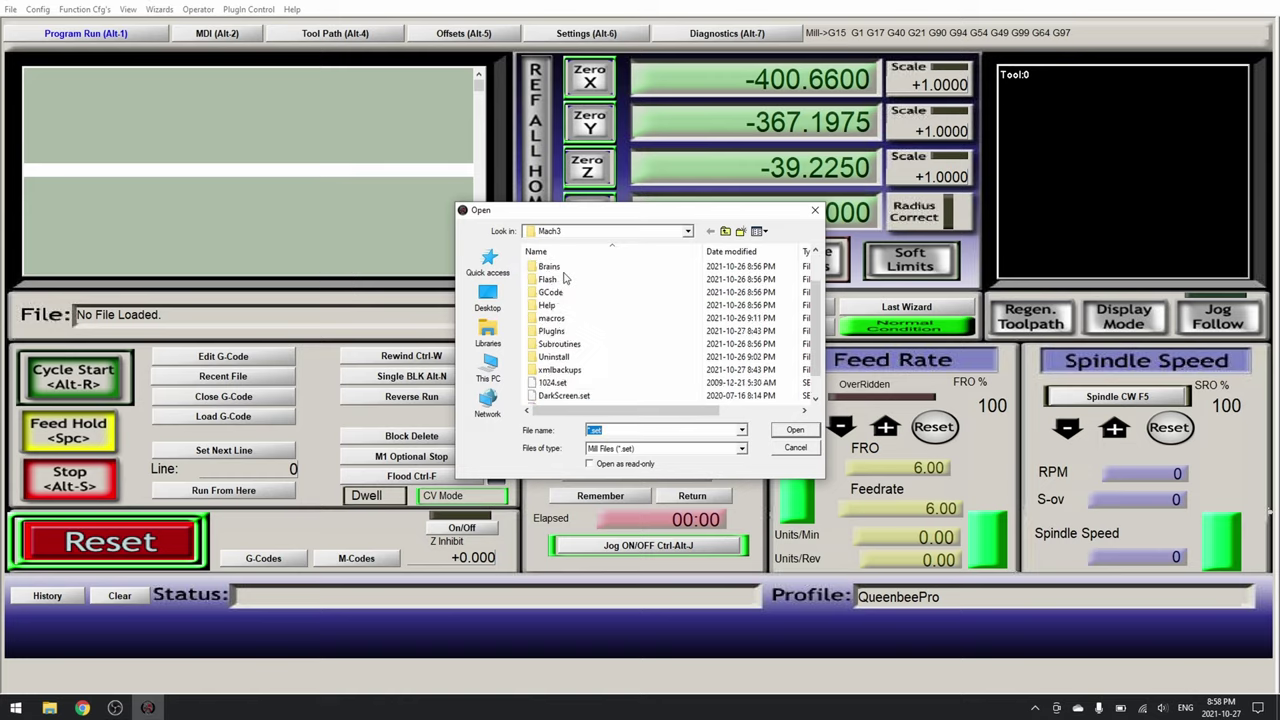
pyautogui.scroll(-2, 562, 285)
pyautogui.click(562, 370)
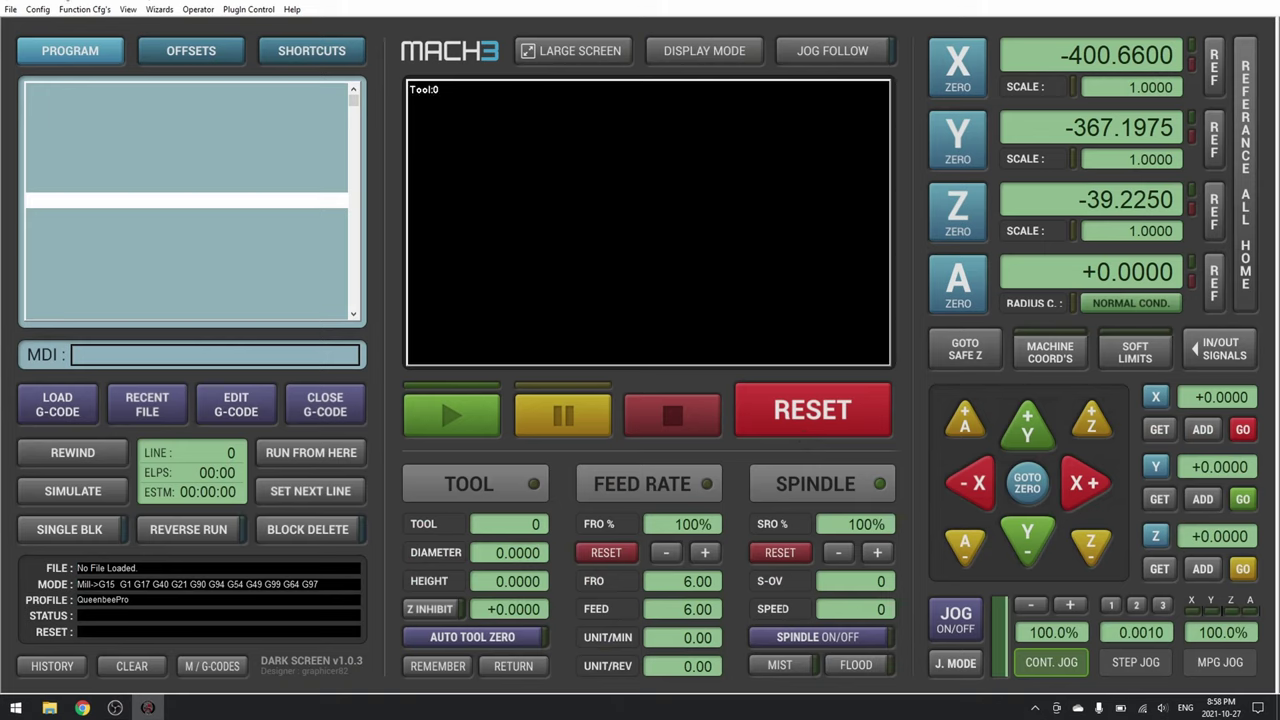
# Step: Save the Mach3 settings from the Config menu so the Dark Screen v1.0.3 screenset stays loaded
pyautogui.click(38, 9)
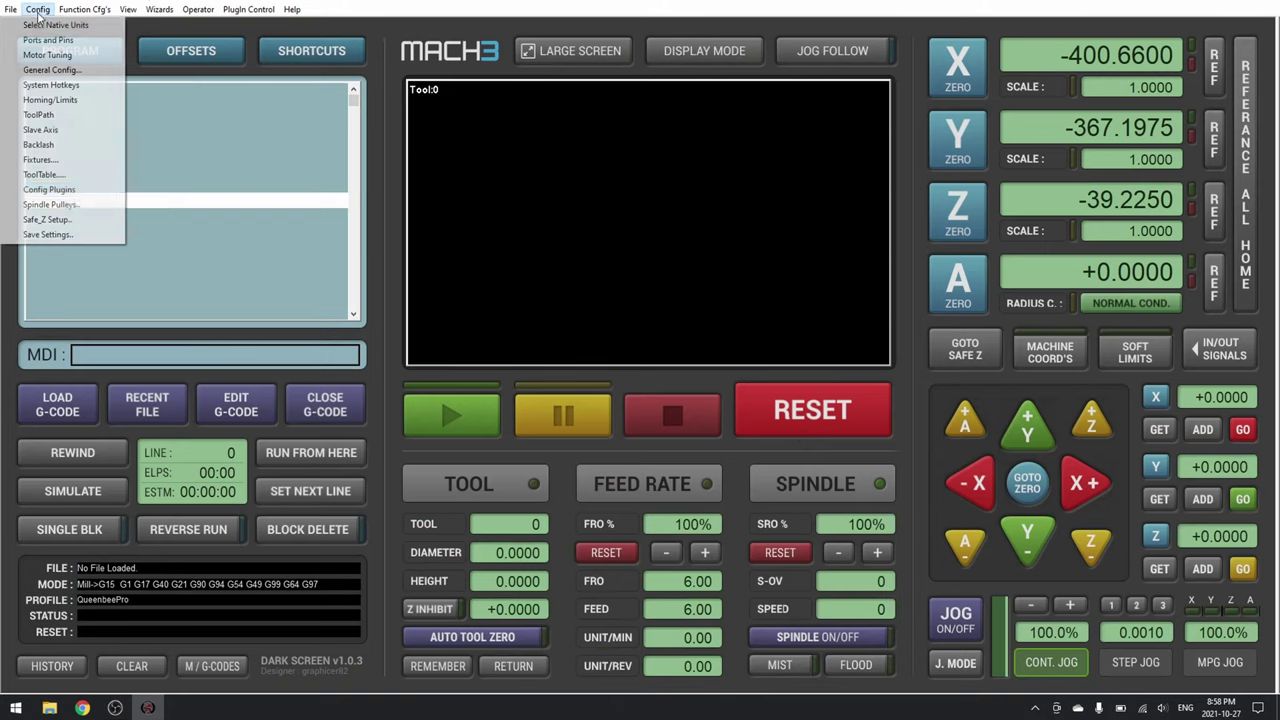
pyautogui.click(63, 236)
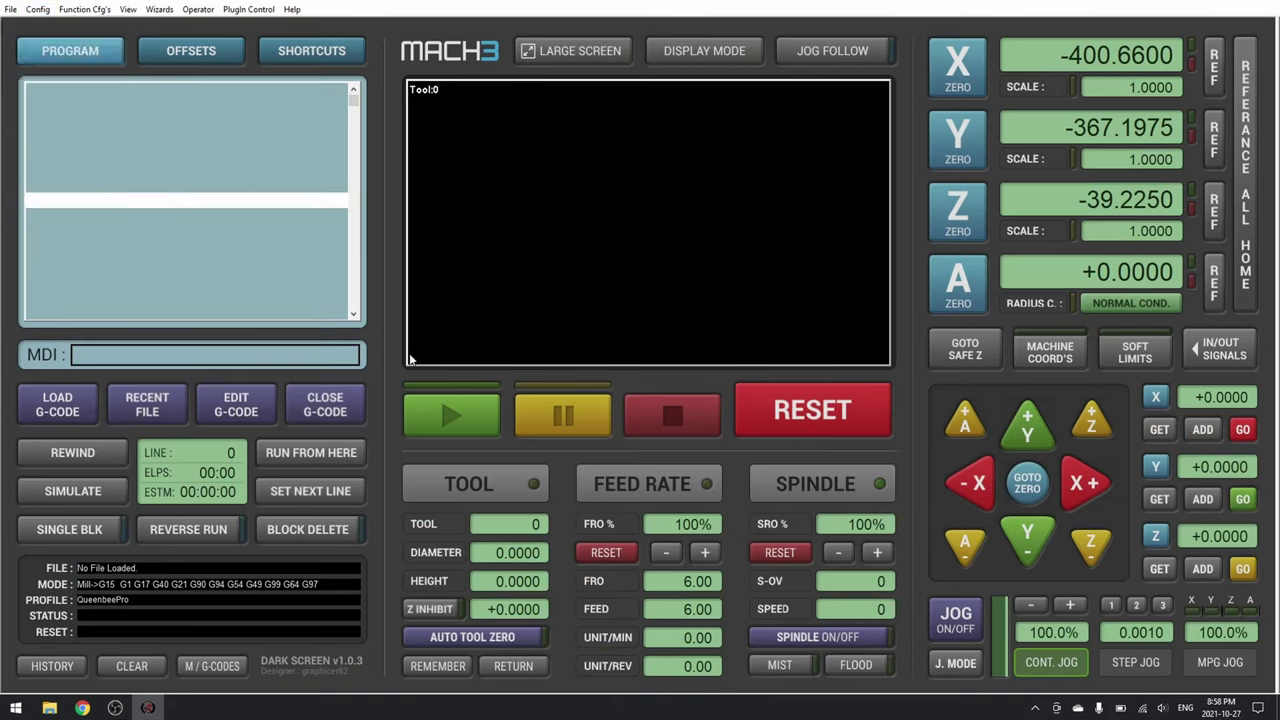